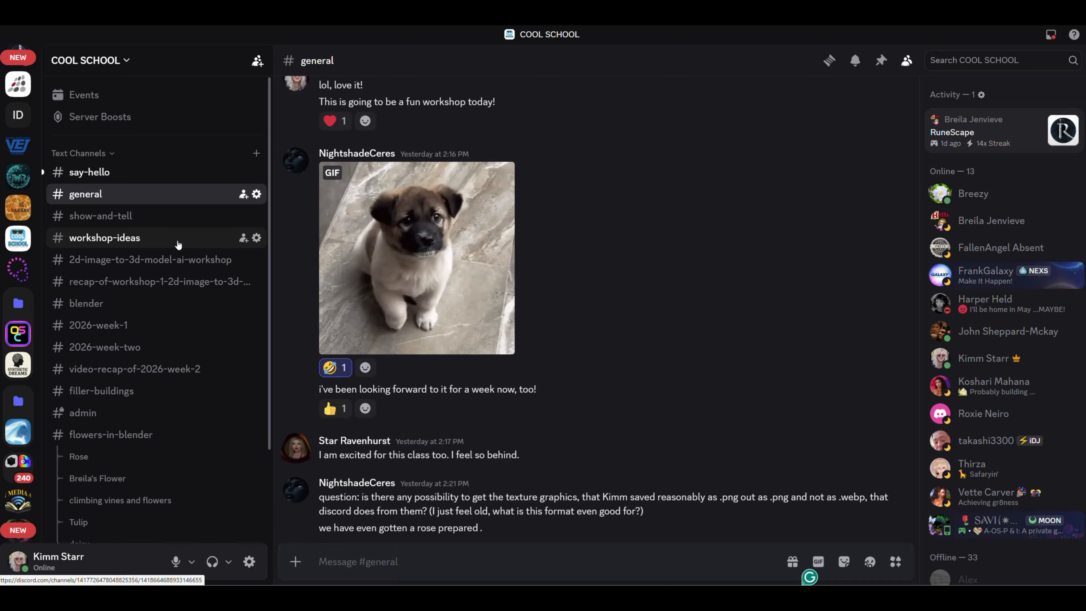
# Step: Open the texture image posted in the climbing vines and flowers thread of the flowers-in-blender channel
pyautogui.scroll(-3, 178, 244)
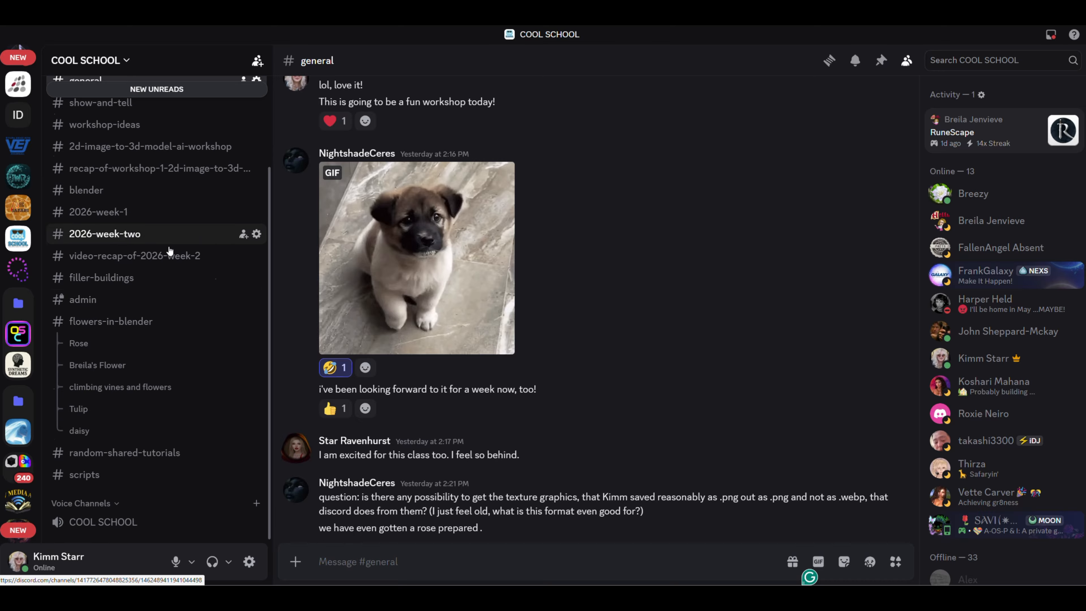
pyautogui.click(137, 321)
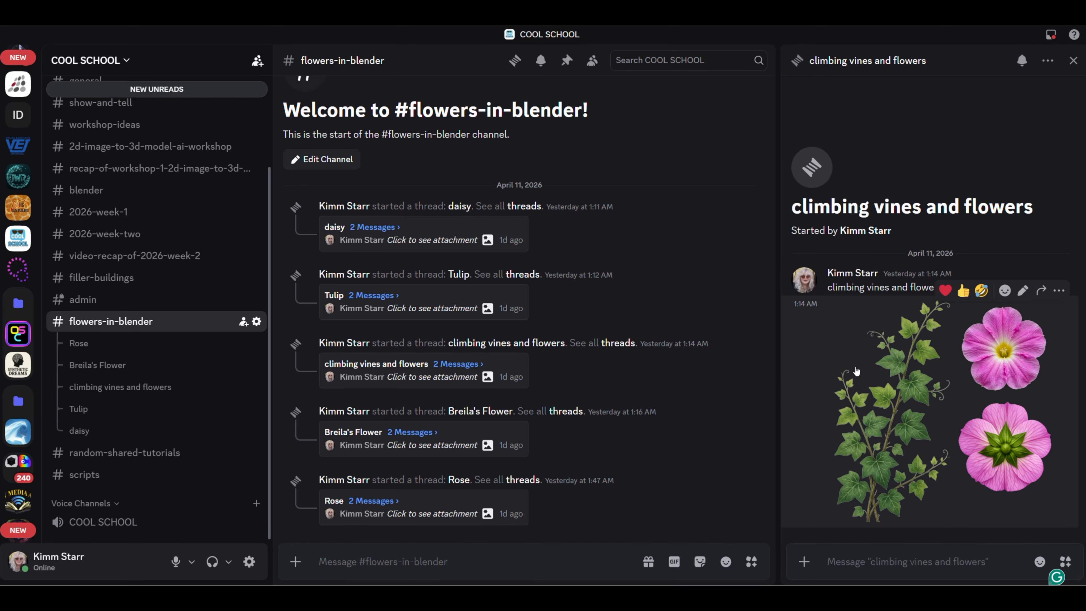
pyautogui.click(904, 445)
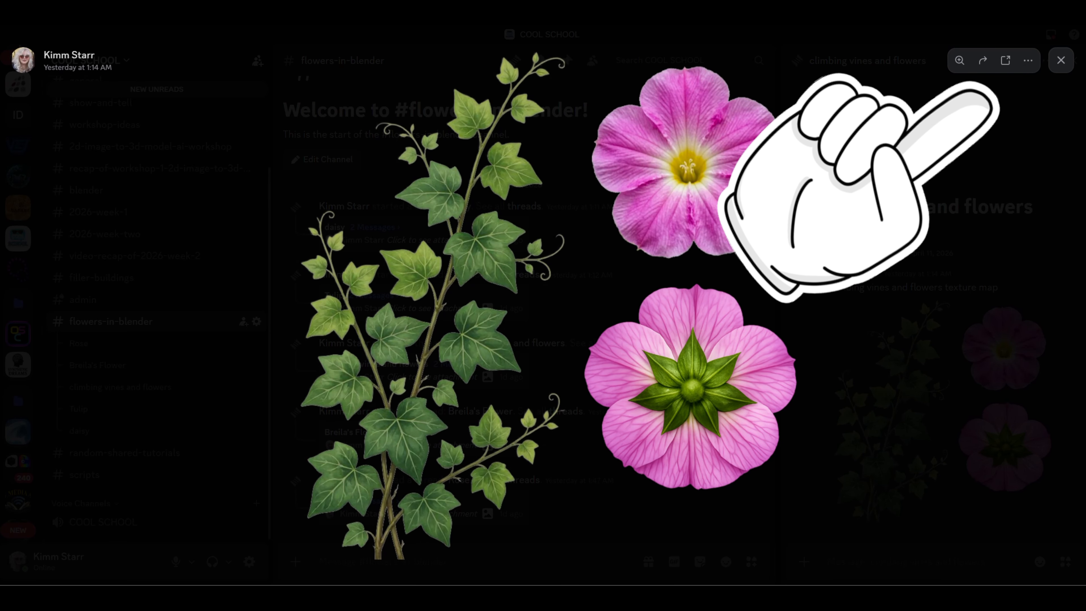
# Step: Open the vines and flowers texture in the browser at full size and save it as a PNG image
pyautogui.click(1005, 61)
pyautogui.rightClick(447, 346)
pyautogui.click(467, 366)
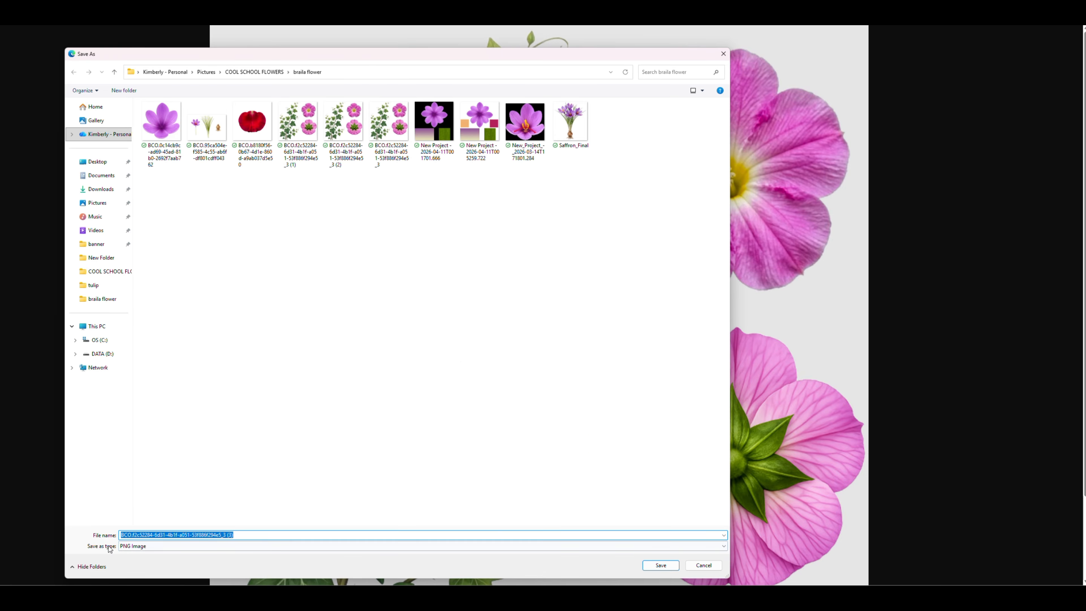
pyautogui.click(643, 569)
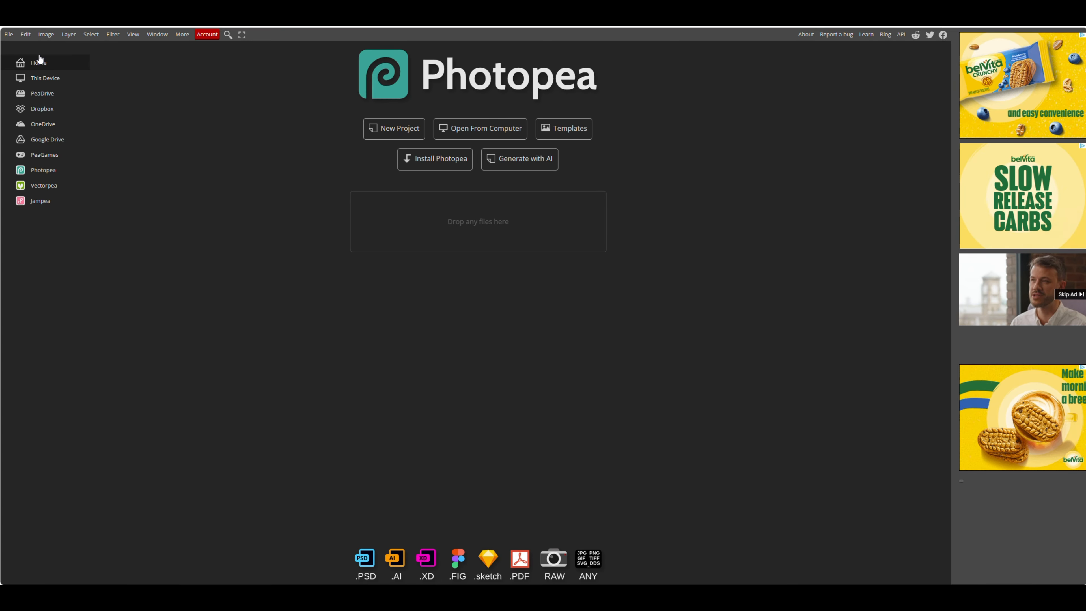
# Step: Create a new 1024 x 1024 pixel project with a white background in Photopea
pyautogui.click(9, 34)
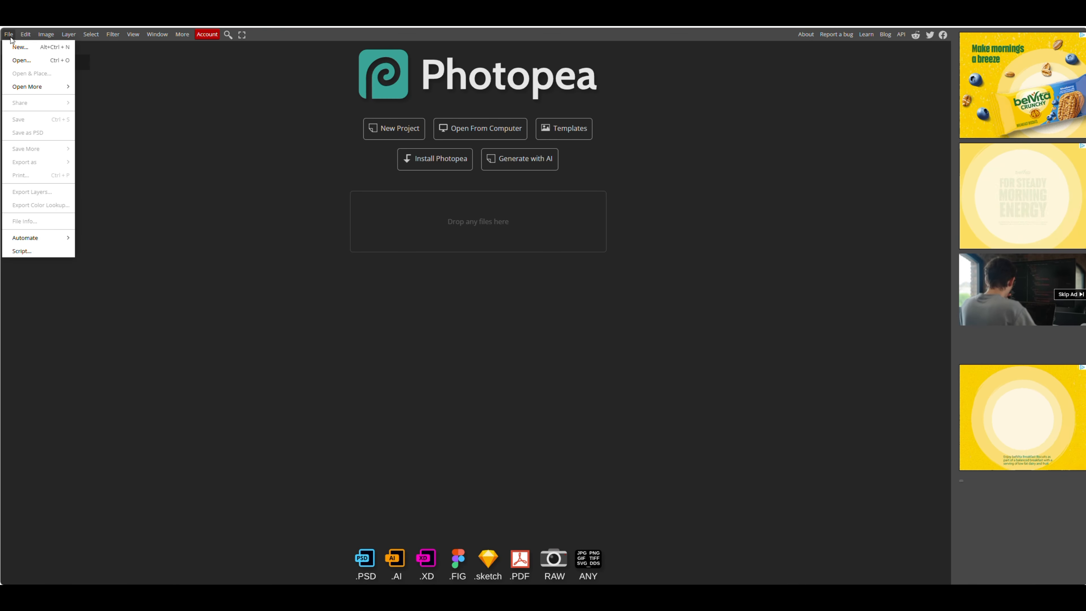
pyautogui.click(17, 47)
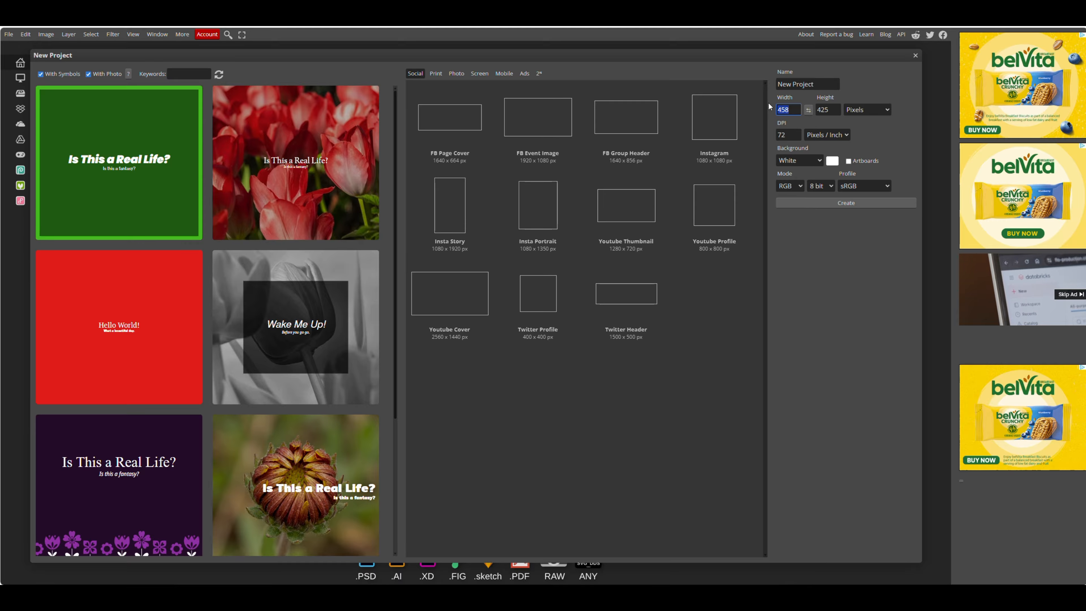
pyautogui.write('1024')
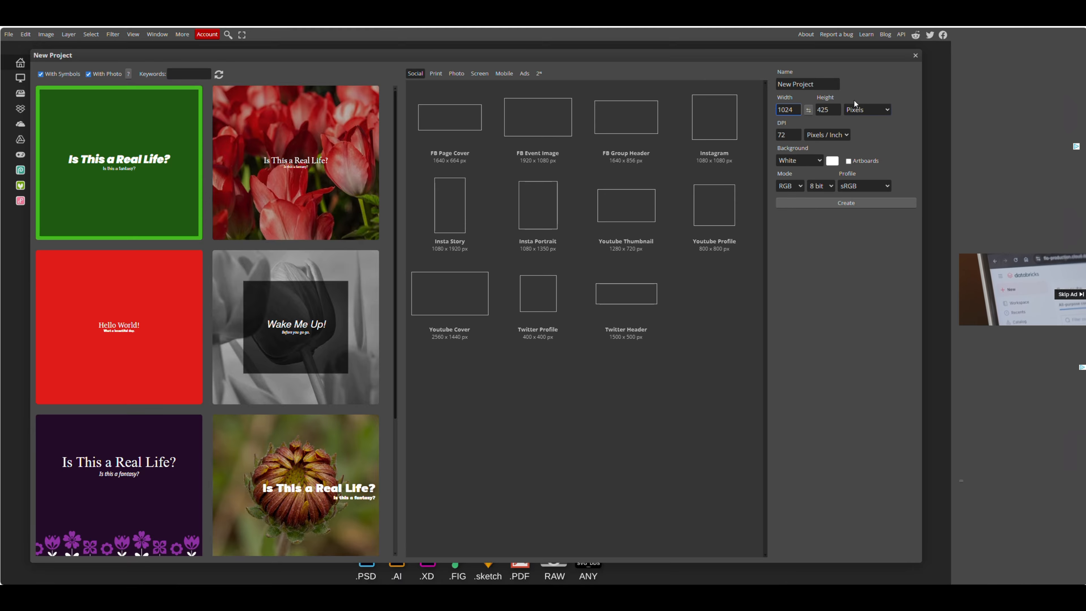
pyautogui.click(816, 110)
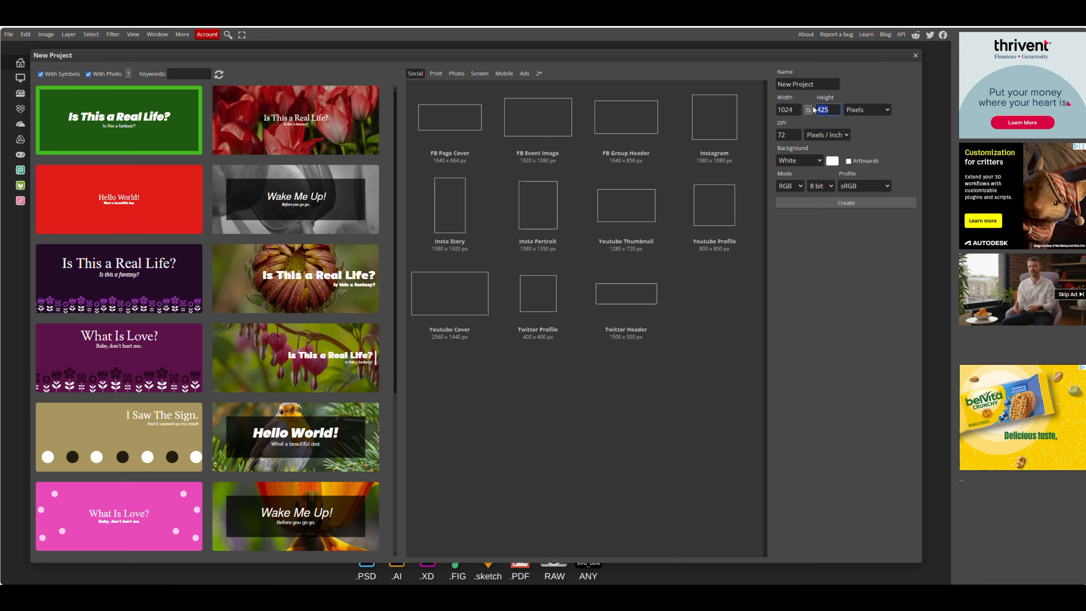
pyautogui.write('1024')
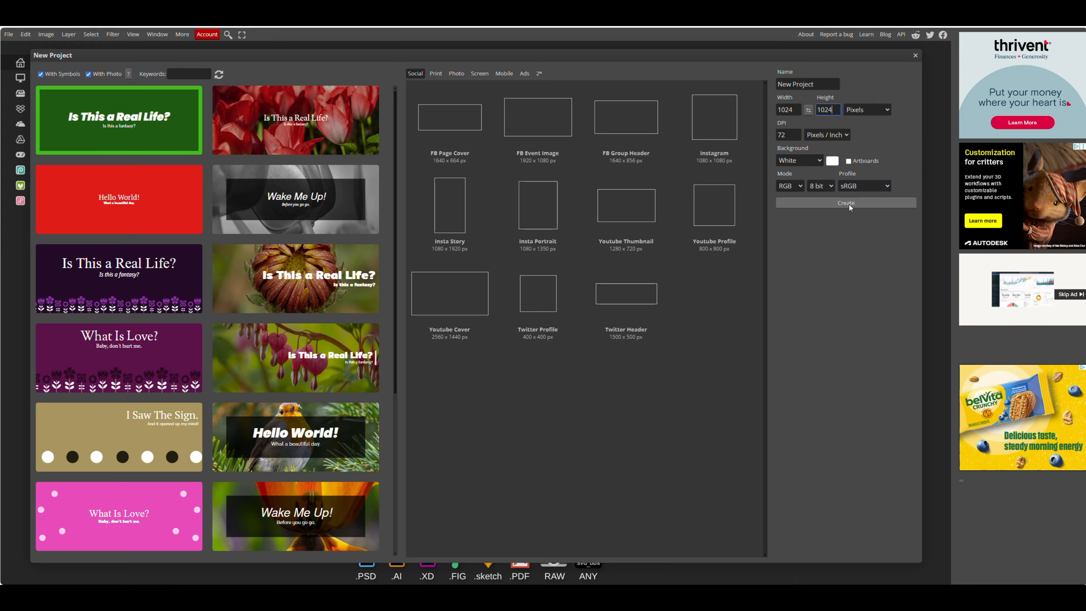
pyautogui.click(784, 202)
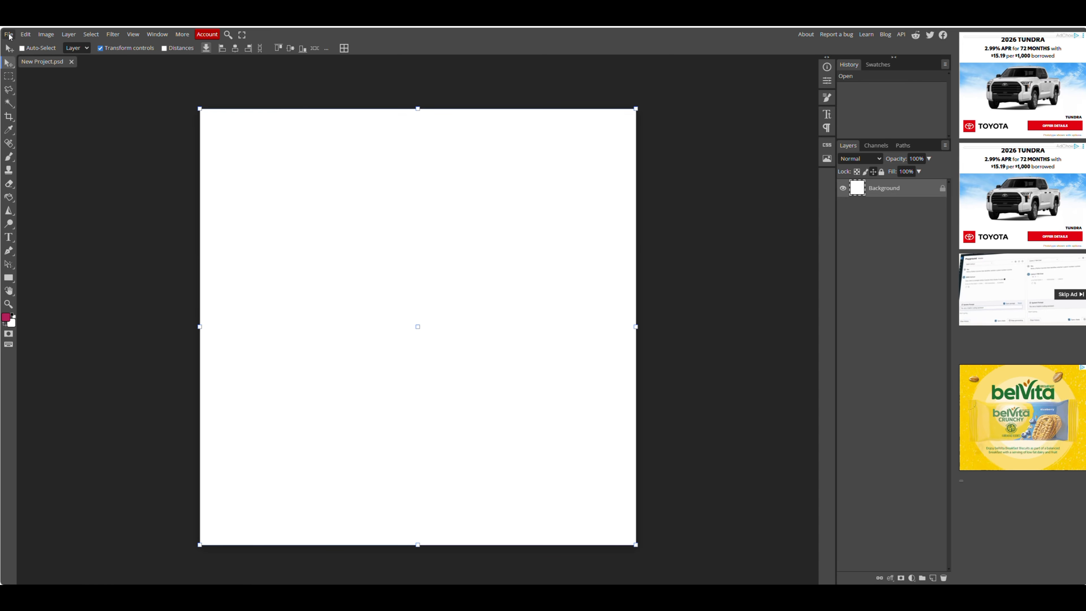
# Step: Place the VINES image into the new project
pyautogui.click(9, 35)
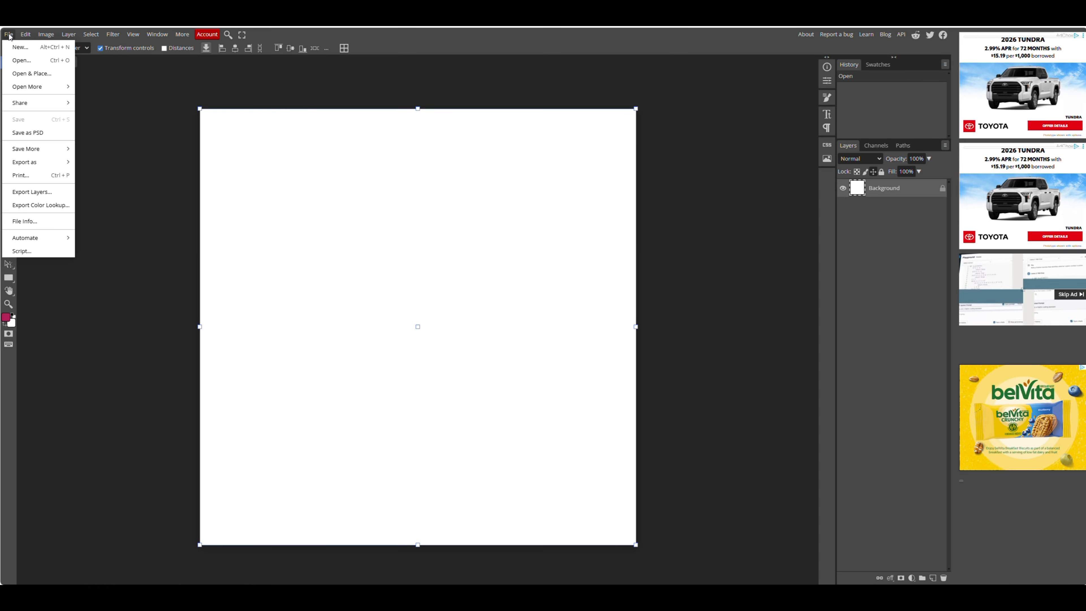
pyautogui.click(16, 75)
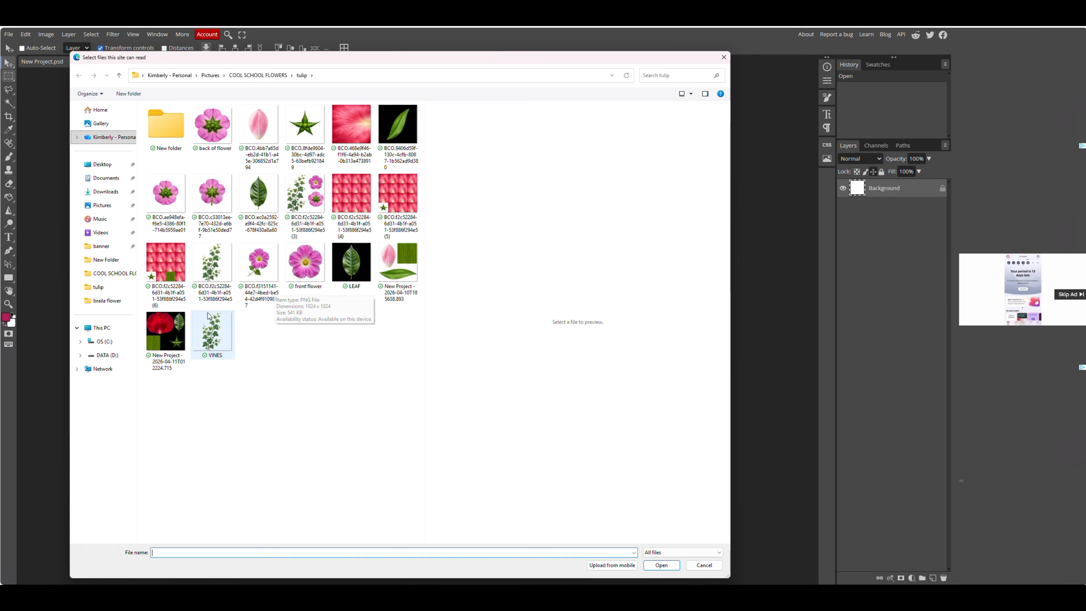
pyautogui.doubleClick(211, 331)
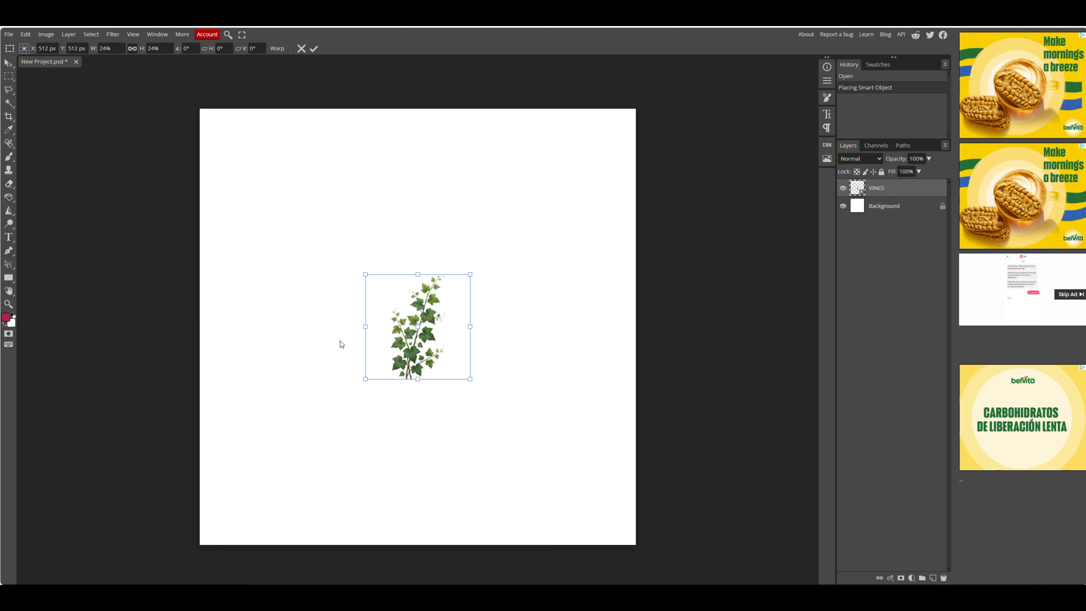
# Step: Scale the placed vines to 100% and shift them to the canvas's left side, at about X 286 px, Y 512 px
pyautogui.moveTo(468, 274); pyautogui.dragTo(671, 156)
pyautogui.moveTo(463, 218); pyautogui.dragTo(334, 218)
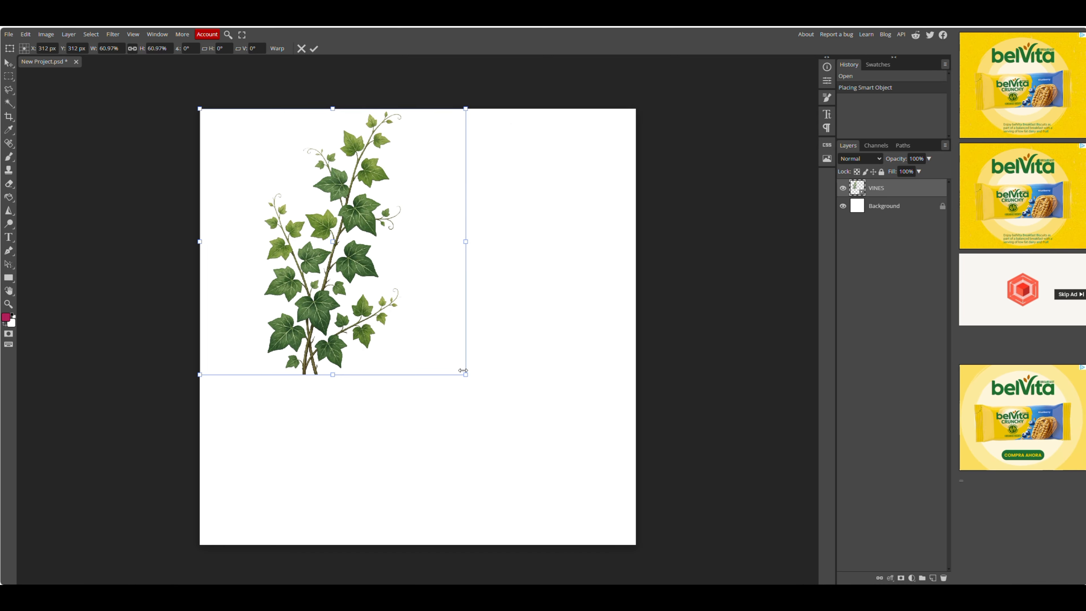
pyautogui.moveTo(464, 374); pyautogui.dragTo(636, 544)
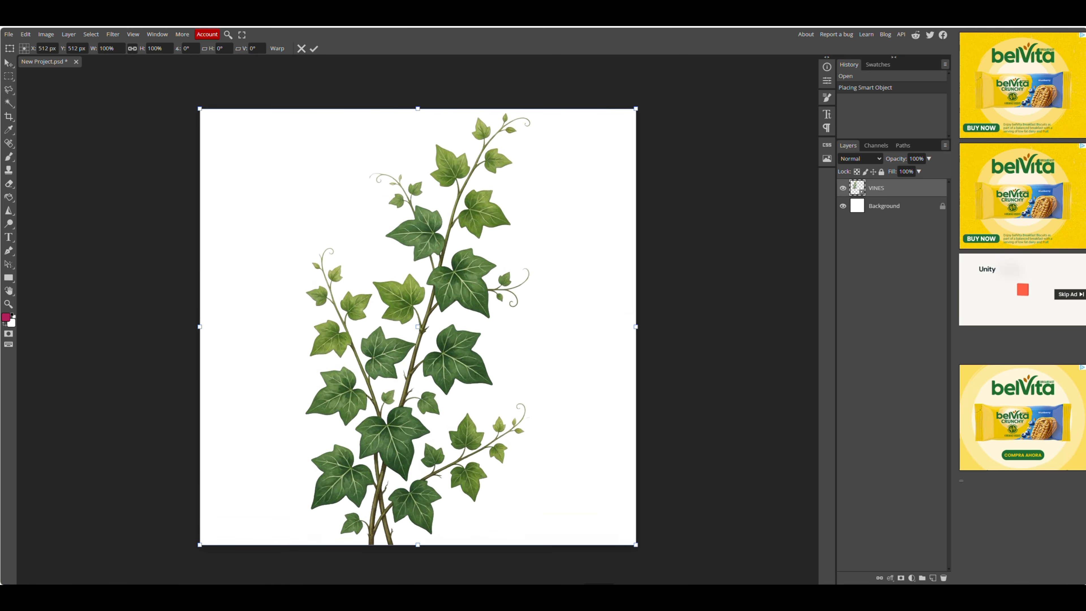
pyautogui.moveTo(468, 297); pyautogui.dragTo(371, 295)
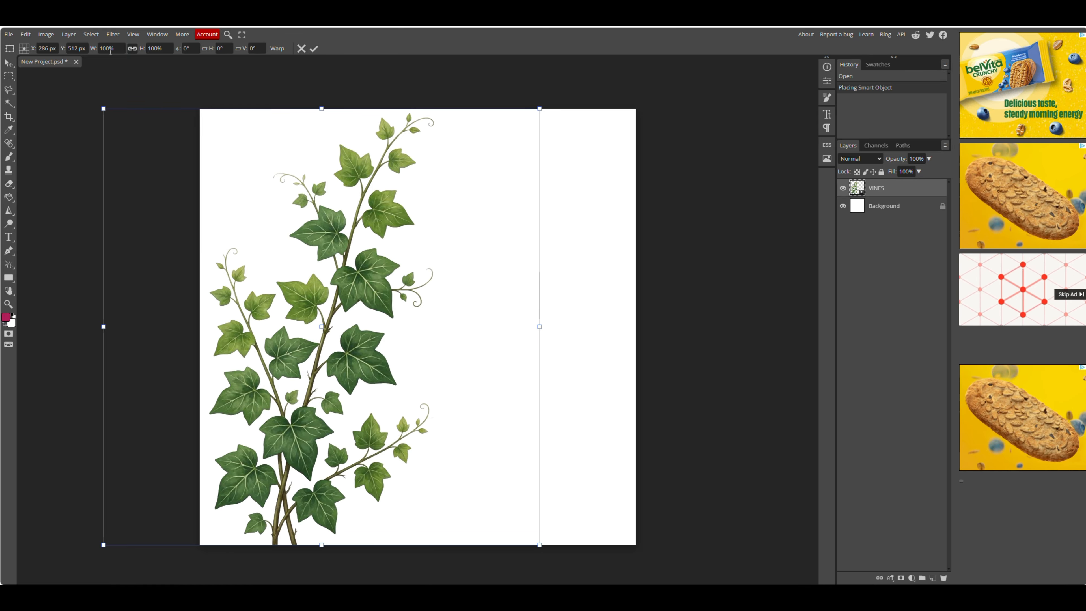
# Step: Place the front flower image and position it in the canvas's upper right, at about X 774 px, Y 241 px
pyautogui.click(8, 35)
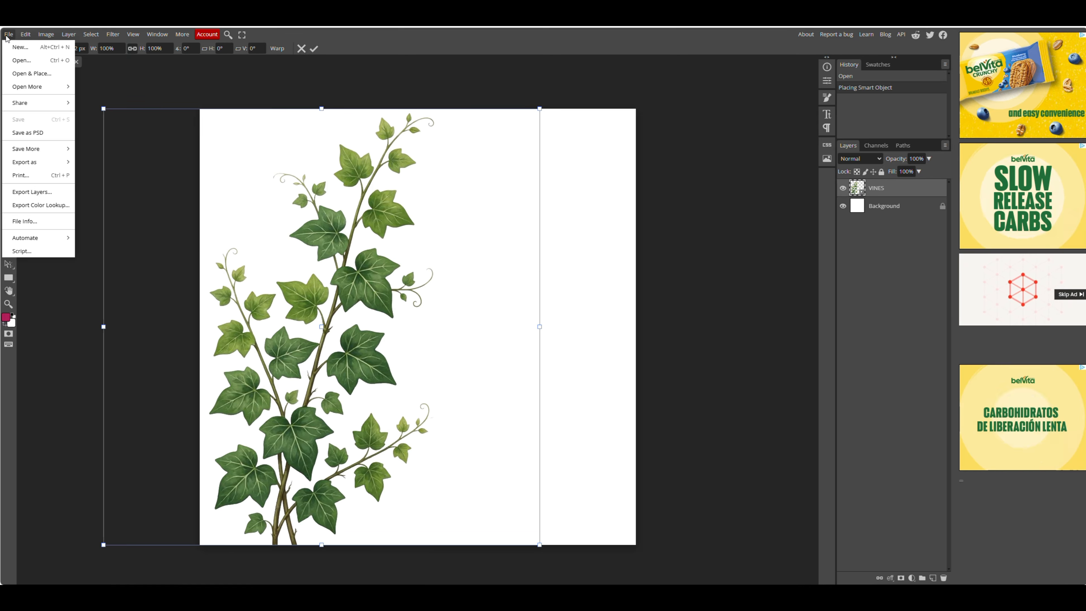
pyautogui.click(20, 73)
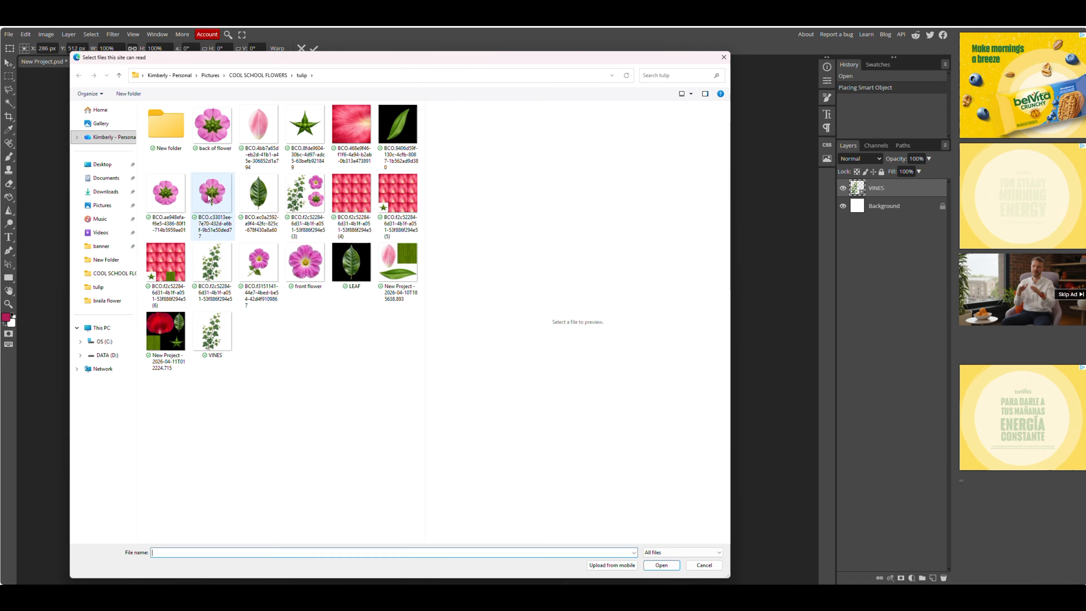
pyautogui.doubleClick(305, 262)
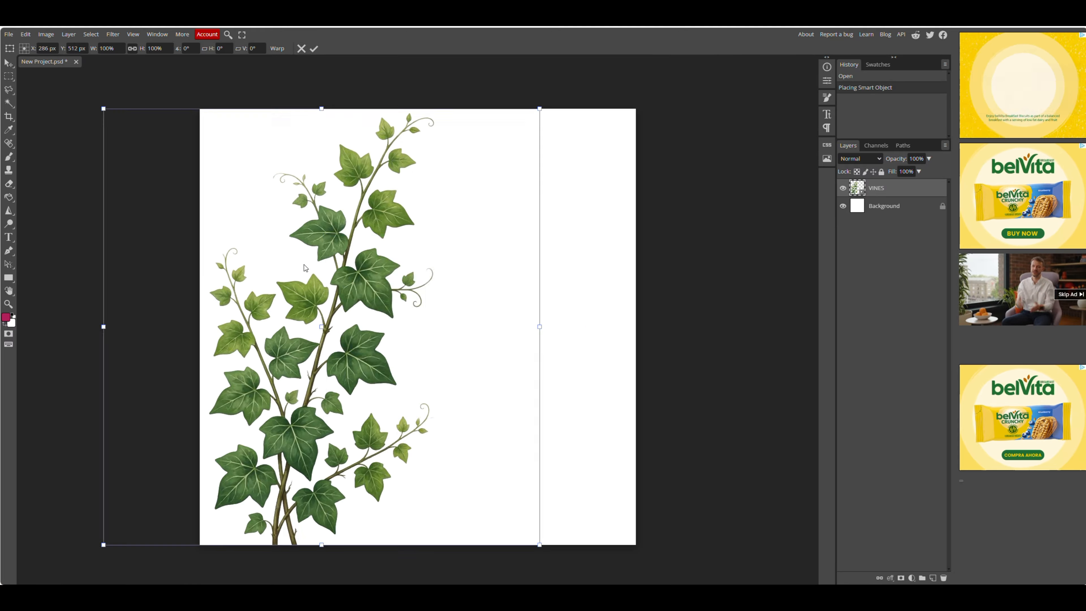
pyautogui.moveTo(426, 274); pyautogui.dragTo(536, 161)
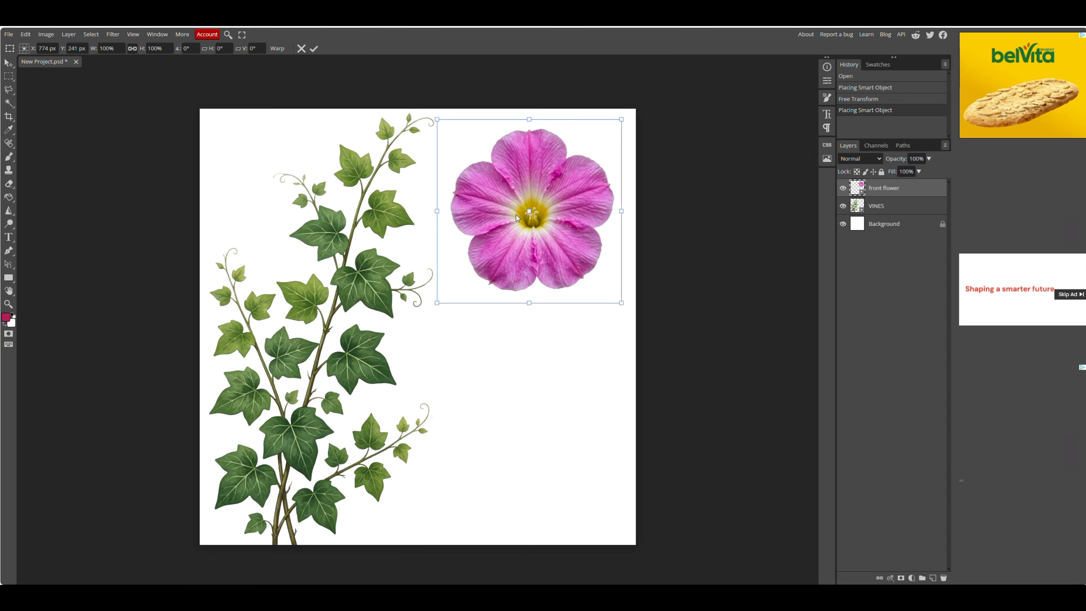
# Step: Place the back of flower image, scale it to about 91%, and position it below the front flower at about X 780 px, Y 751 px
pyautogui.click(9, 34)
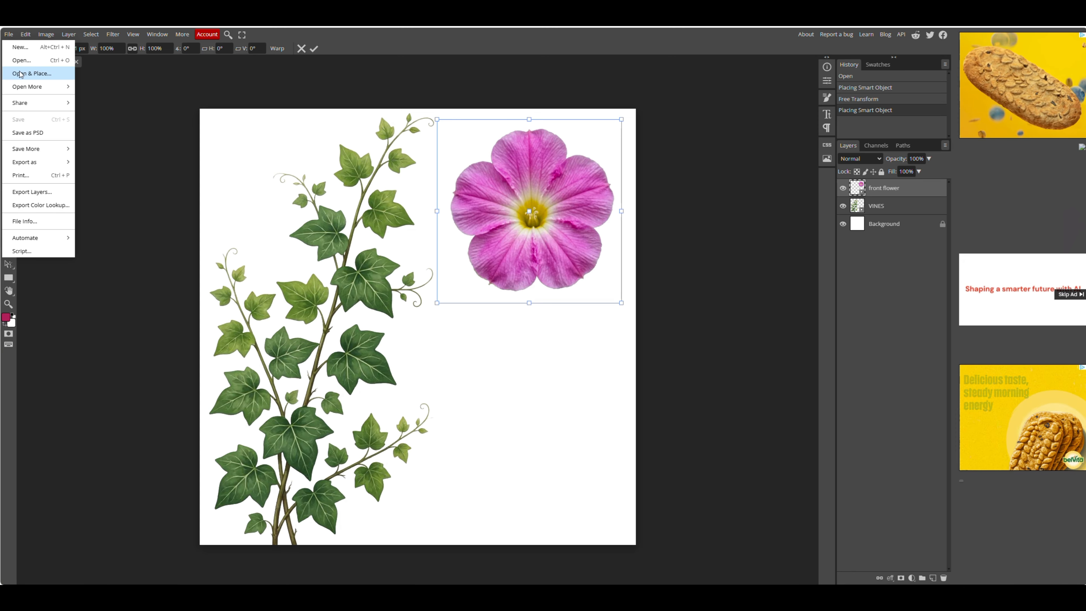
pyautogui.click(31, 73)
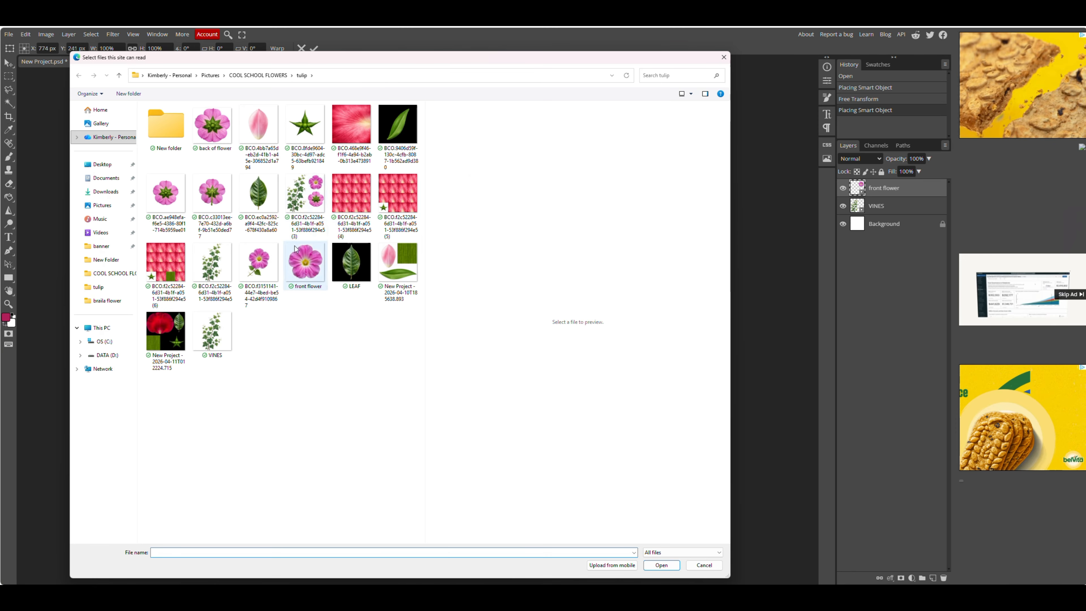
pyautogui.doubleClick(213, 125)
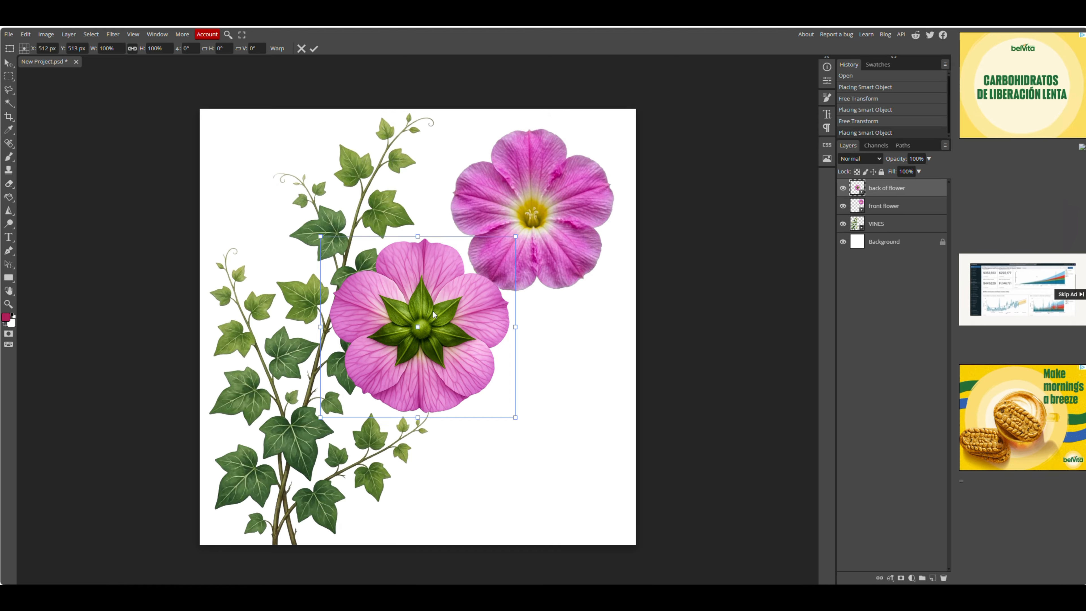
pyautogui.moveTo(548, 407); pyautogui.dragTo(549, 410)
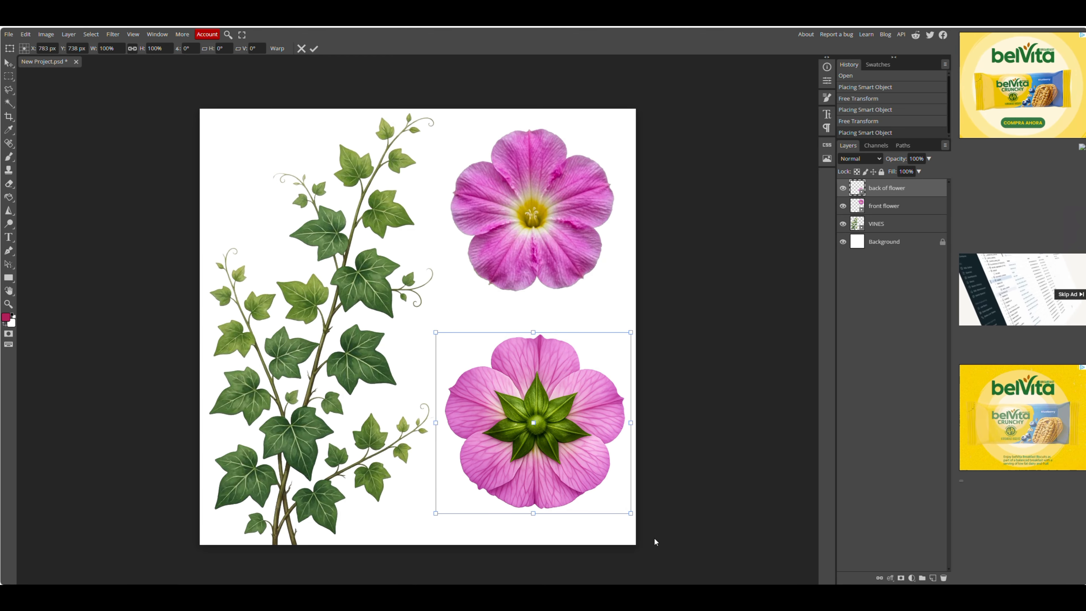
pyautogui.moveTo(631, 332); pyautogui.dragTo(613, 348)
pyautogui.moveTo(525, 429)
pyautogui.mouseDown()
pyautogui.moveTo(547, 228)
pyautogui.moveTo(524, 214)
pyautogui.moveTo(530, 207)
pyautogui.moveTo(533, 442)
pyautogui.moveTo(531, 424)
pyautogui.mouseUp()
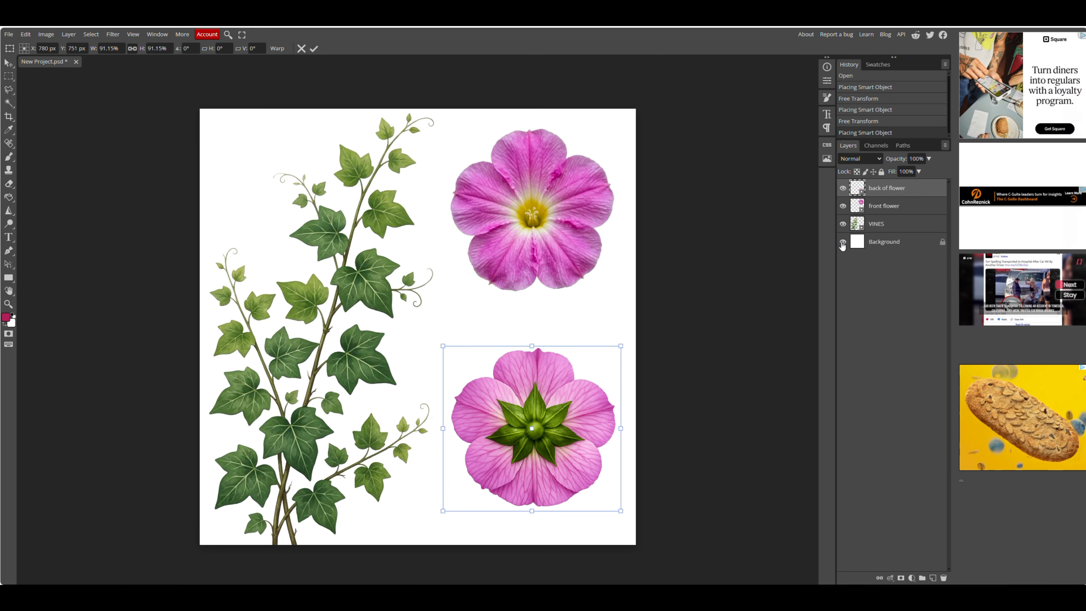
# Step: Apply the flower's transform, hide the white Background layer, and export the texture sheet as PNG
pyautogui.click(843, 243)
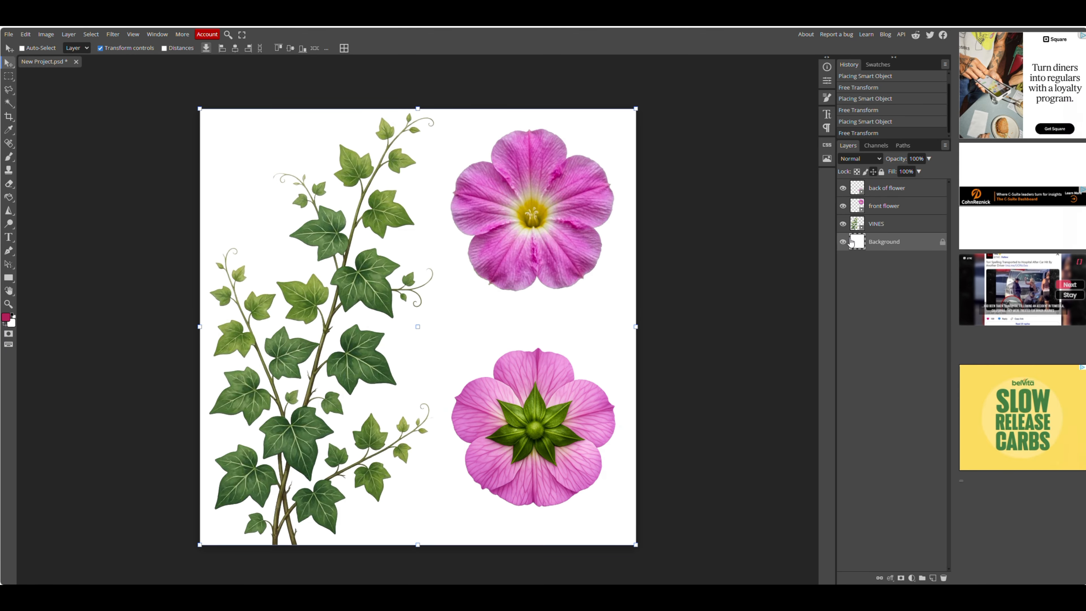
pyautogui.click(843, 243)
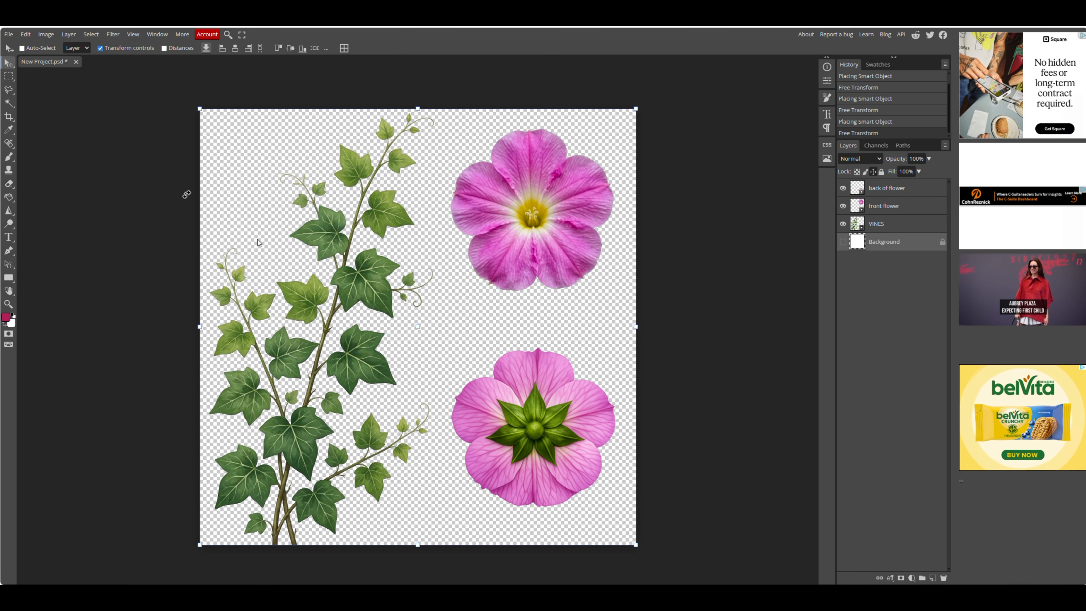
pyautogui.click(8, 34)
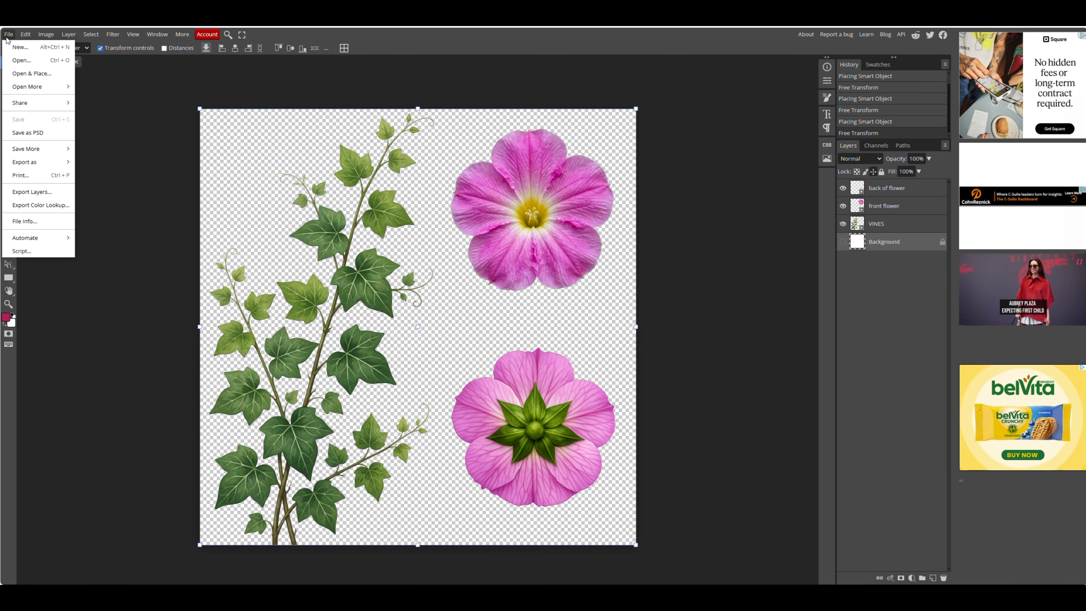
pyautogui.moveTo(30, 164)
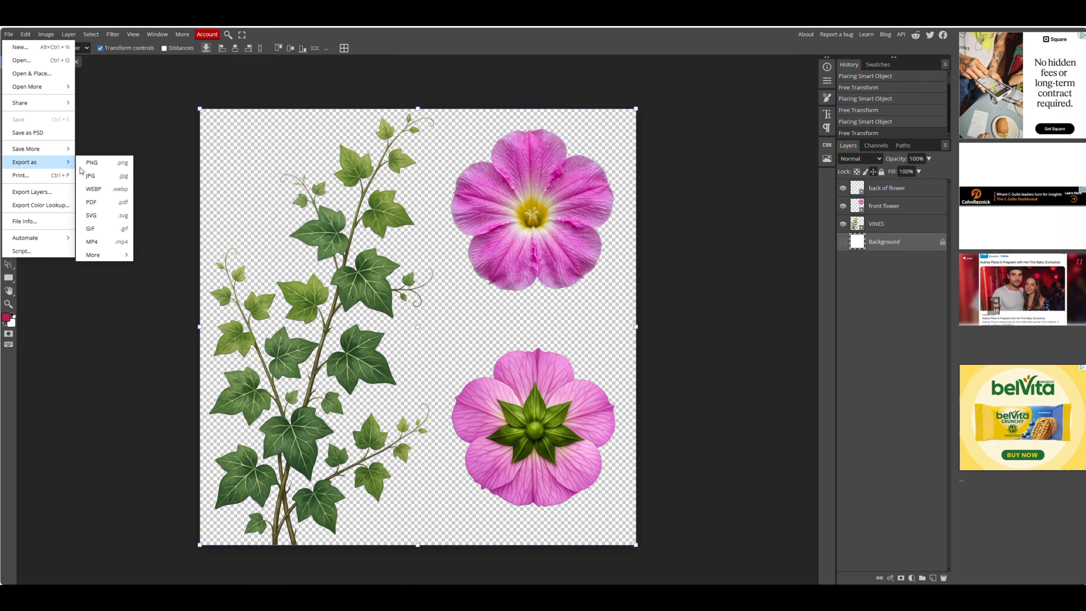
pyautogui.click(90, 164)
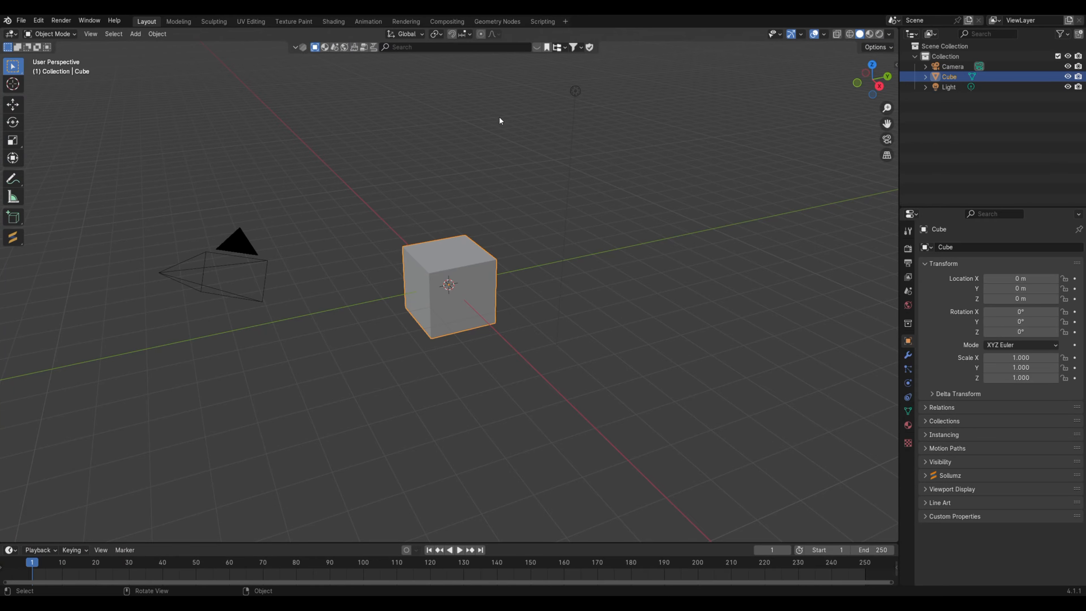
# Step: Switch to Blender and delete the default camera, cube and light from the scene
pyautogui.moveTo(160, 65); pyautogui.dragTo(642, 396)
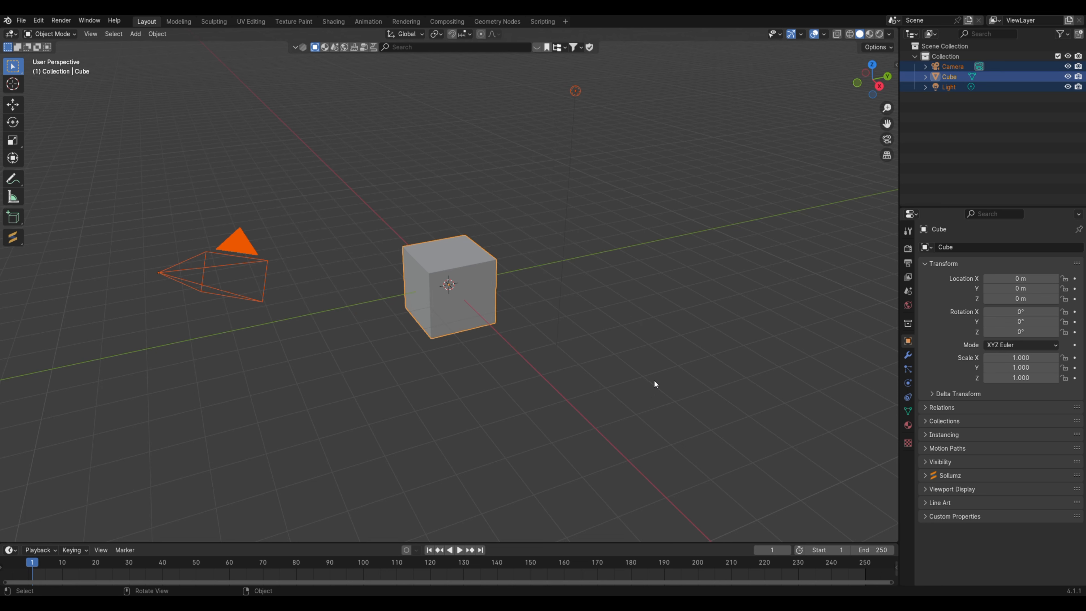
pyautogui.press('Delete')
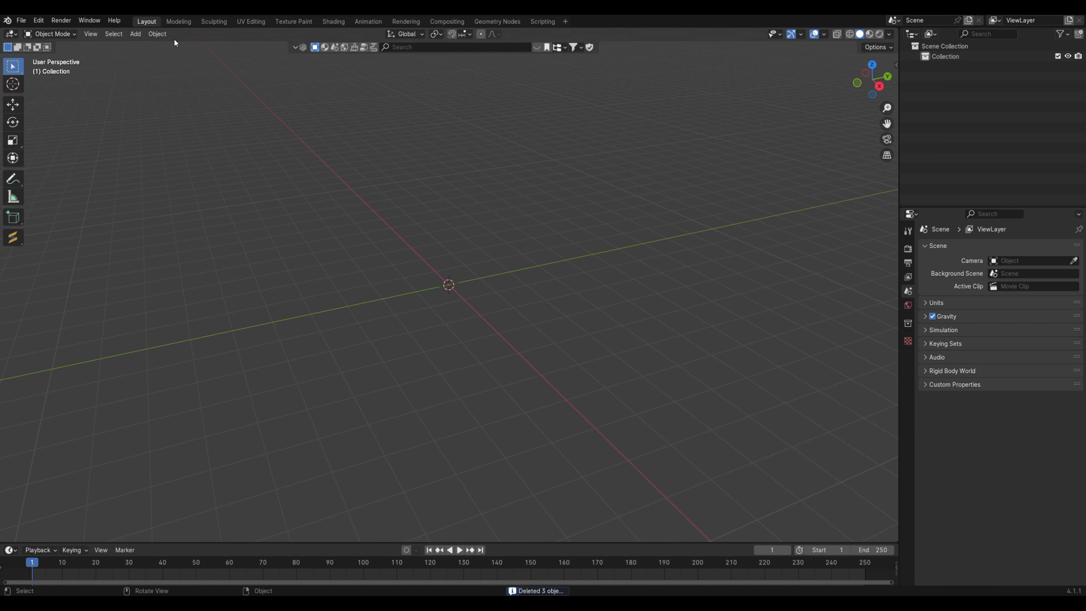
# Step: Add a mesh plane at the scene origin
pyautogui.moveTo(439, 220); pyautogui.dragTo(409, 249, button='middle')
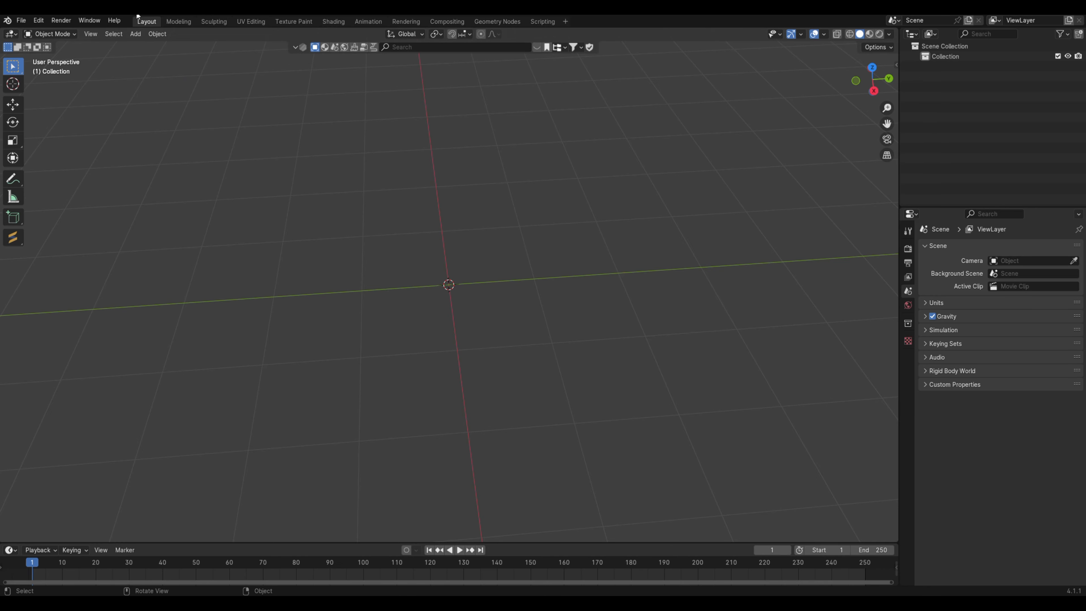
pyautogui.click(131, 33)
pyautogui.moveTo(147, 46)
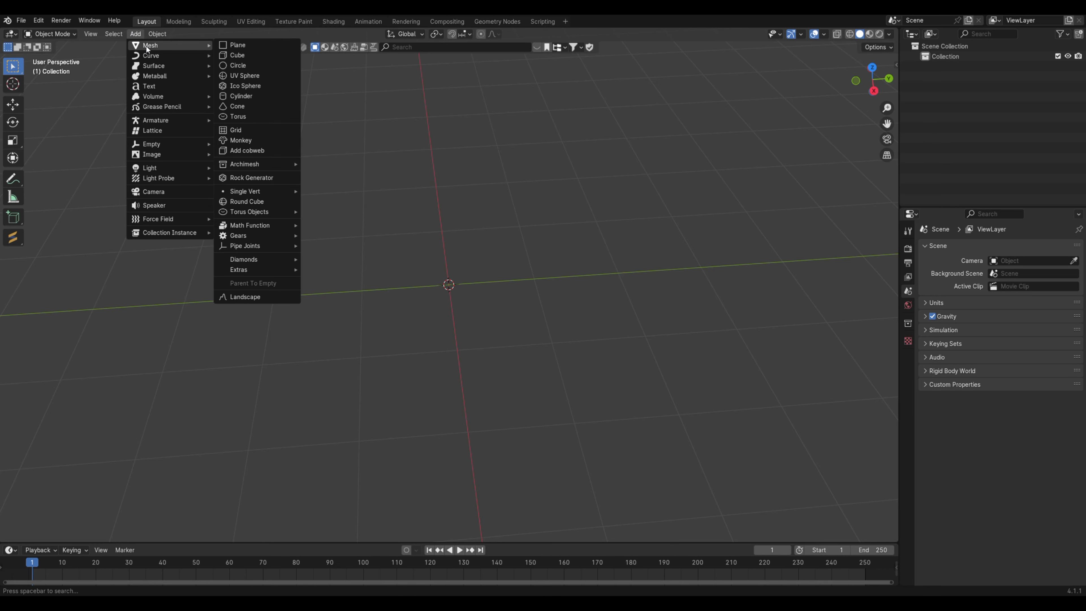
pyautogui.click(252, 44)
pyautogui.moveTo(385, 223); pyautogui.dragTo(454, 263, button='middle')
pyautogui.scroll(3, 455, 259)
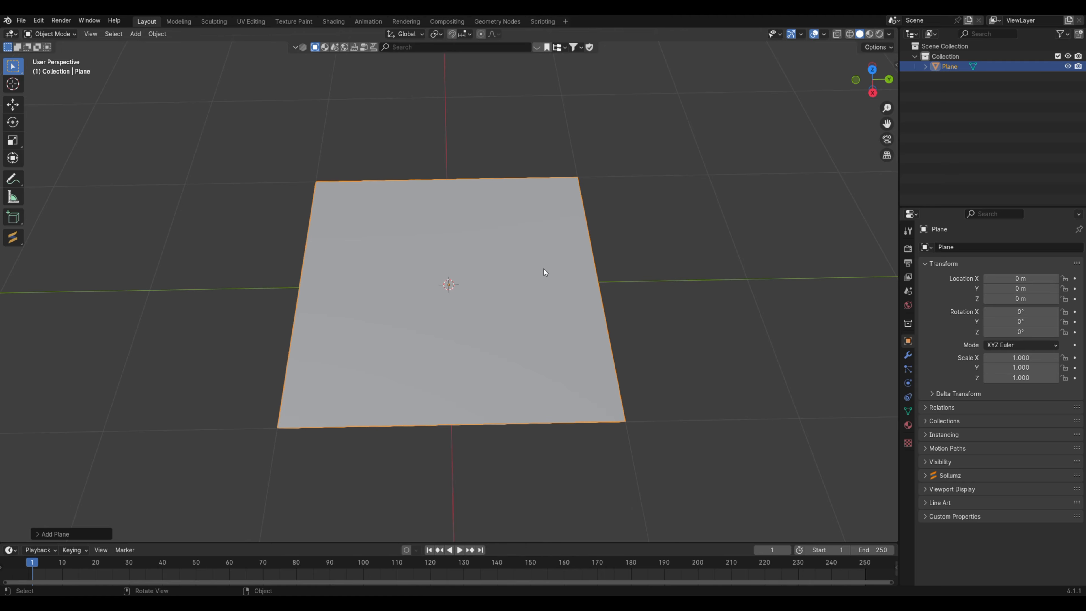
# Step: Create a new material for the plane and assign an Image Texture to its Base Color
pyautogui.click(908, 427)
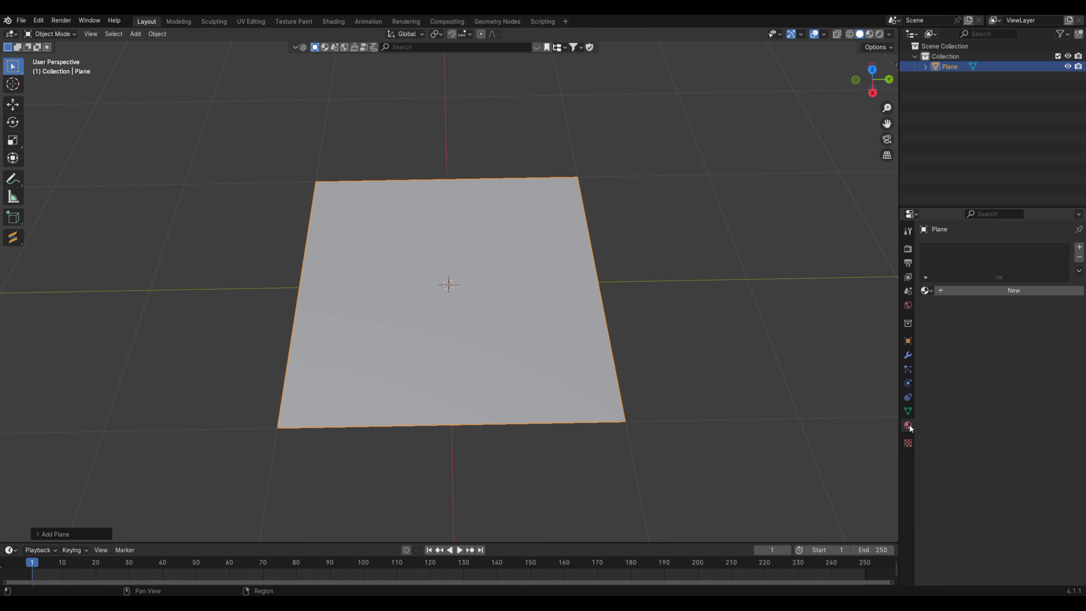
pyautogui.click(1025, 290)
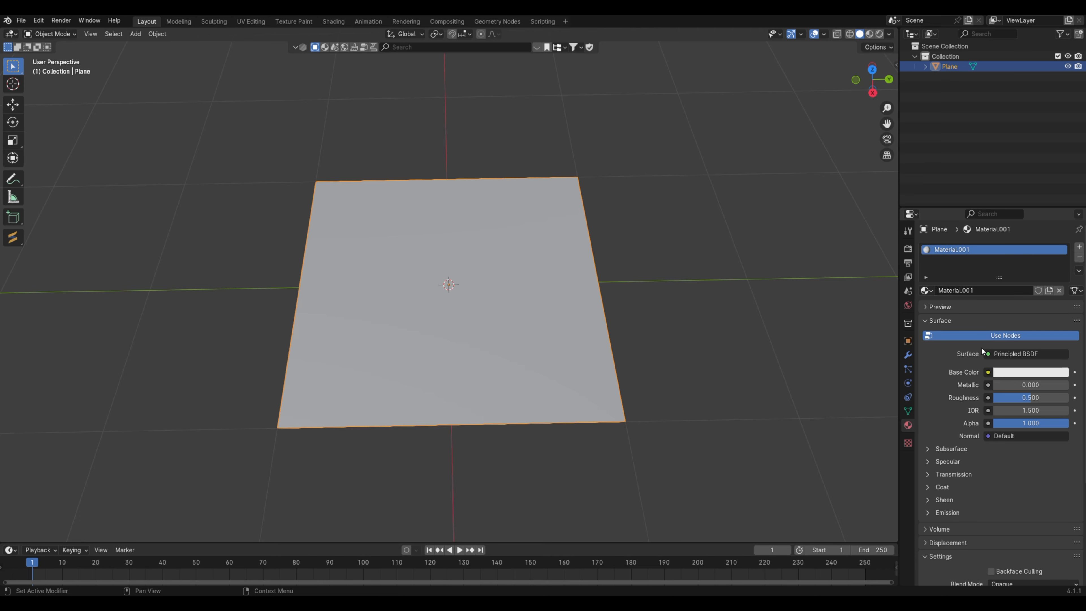
pyautogui.click(988, 372)
pyautogui.click(988, 372)
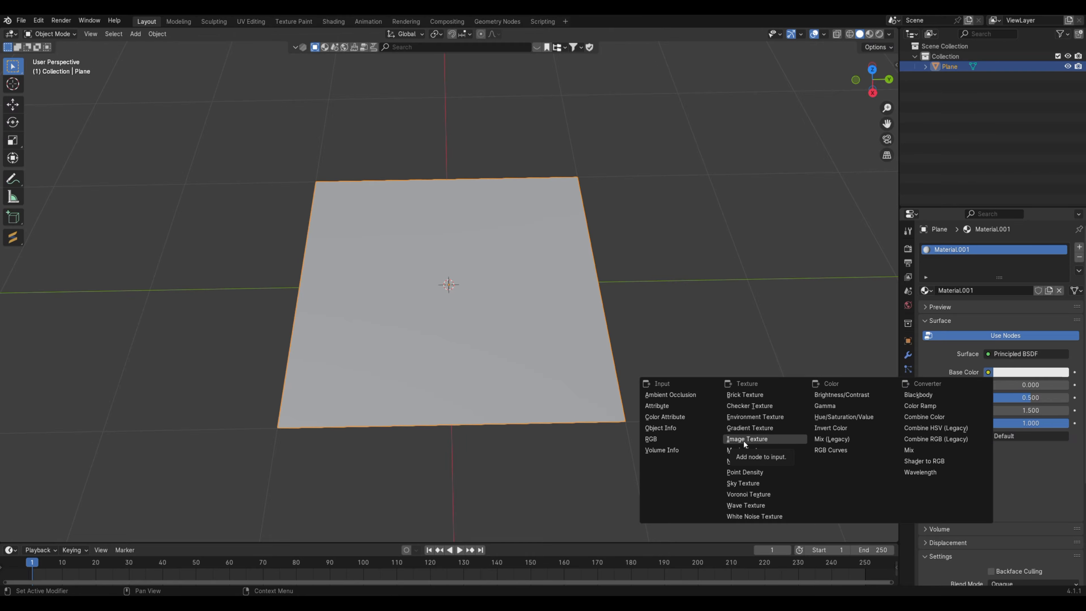
pyautogui.click(751, 439)
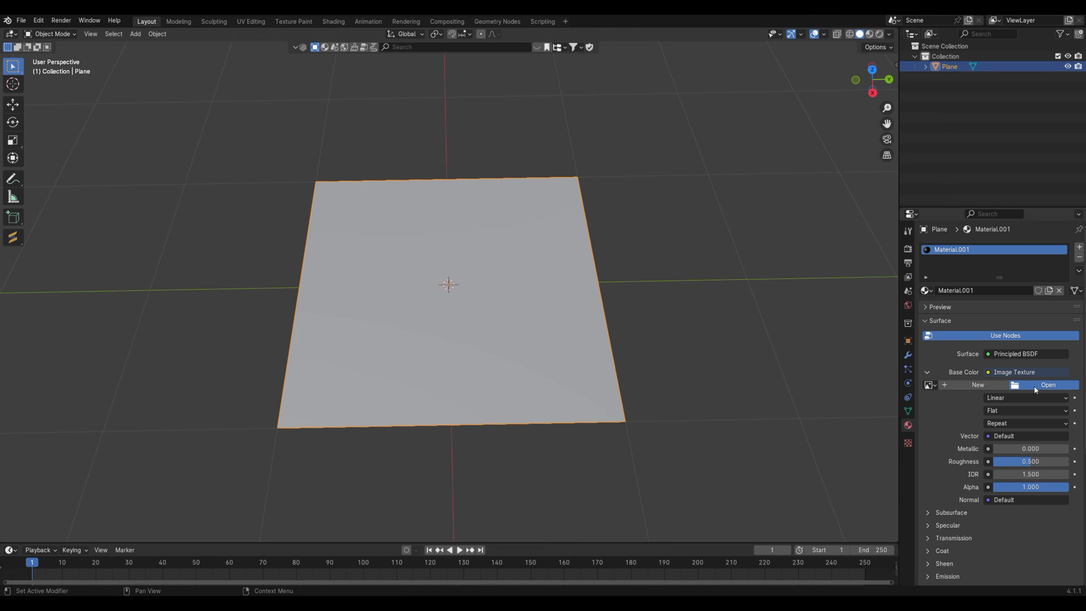
# Step: Load the exported vine and flower sheet, the PNG ending in "_3 (3).png", from COOL SCHOOL FLOWERS\braila flower as the texture image
pyautogui.click(1034, 385)
pyautogui.click(195, 301)
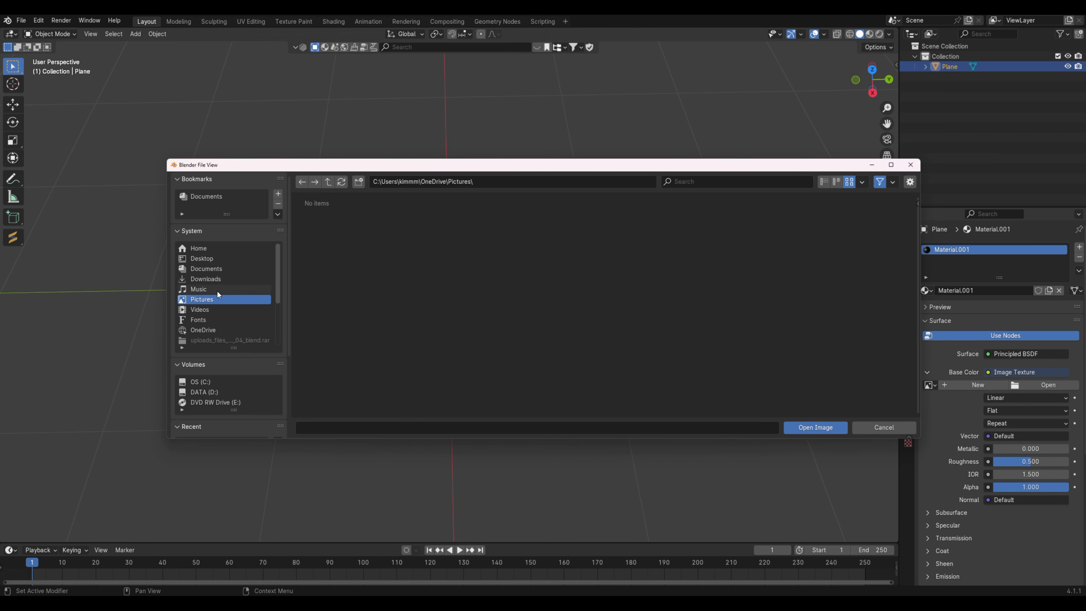
pyautogui.doubleClick(384, 222)
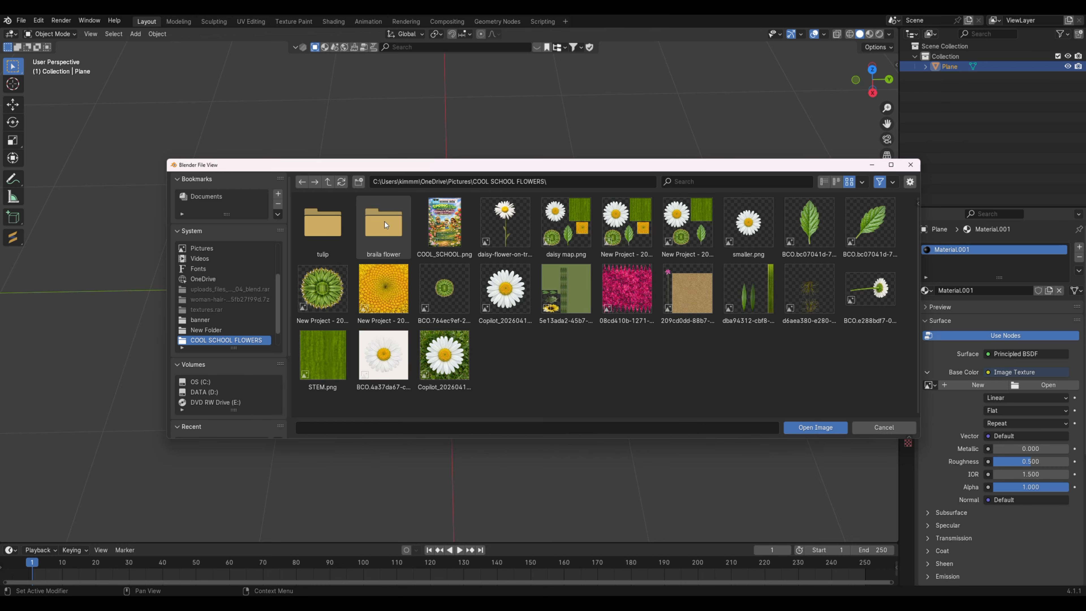
pyautogui.doubleClick(385, 222)
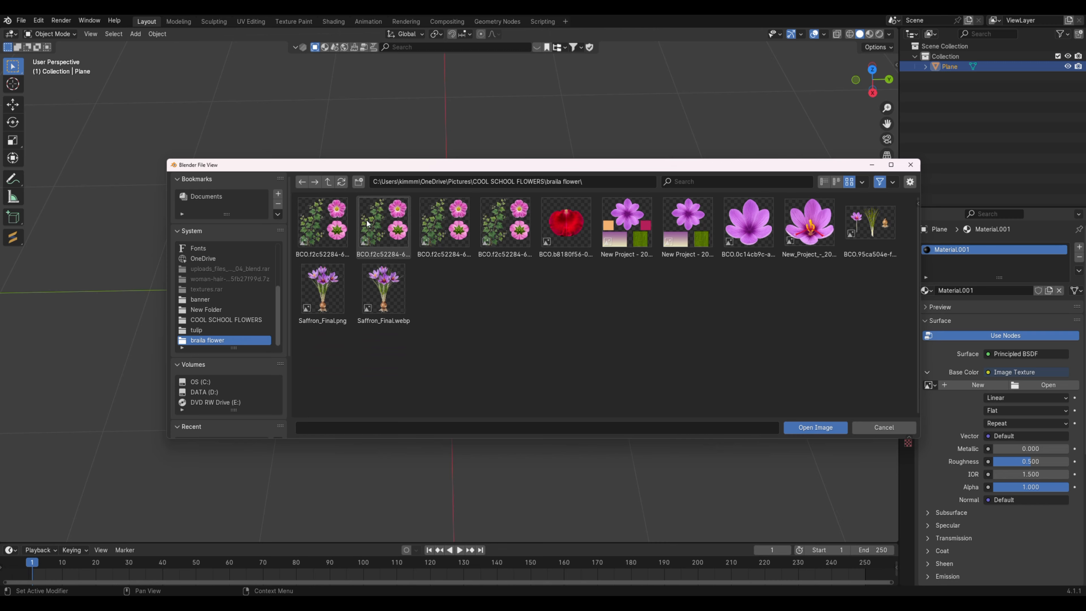
pyautogui.click(323, 227)
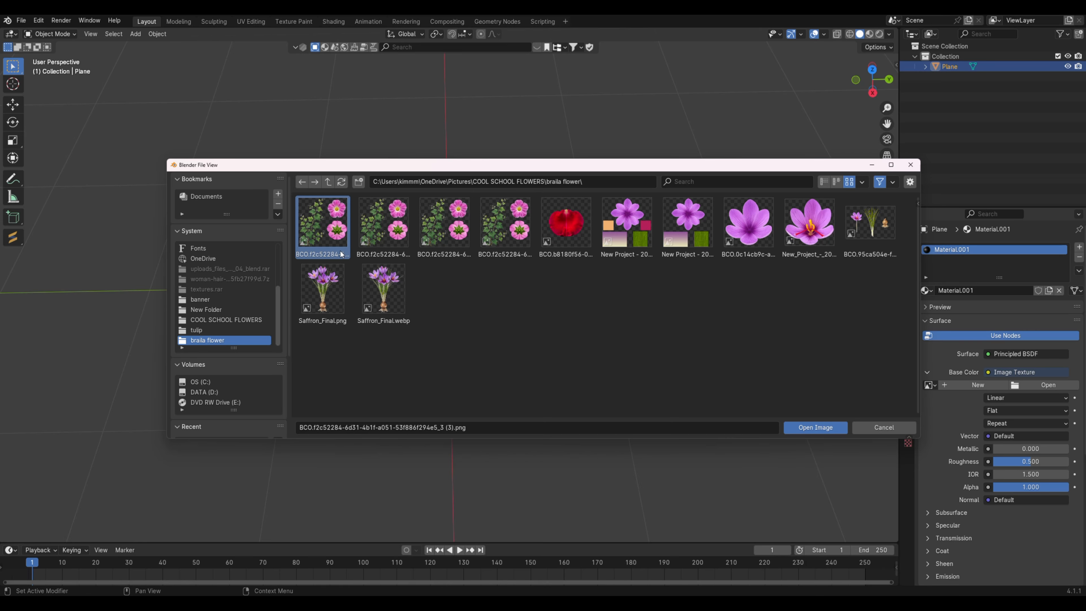
pyautogui.click(815, 427)
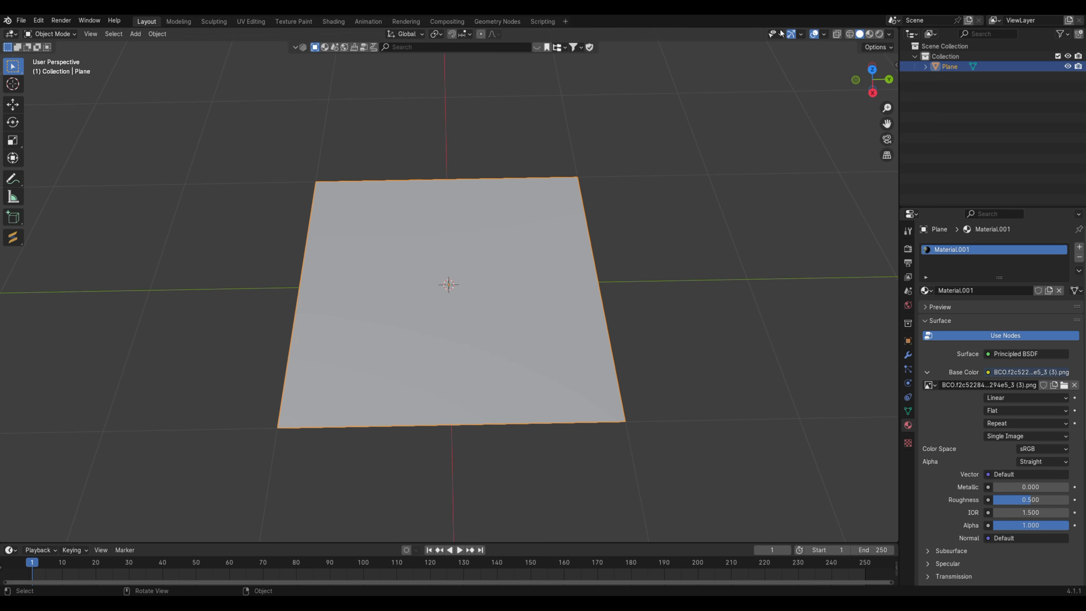
# Step: Set the solid viewport shading color to Texture and view the textured plane from above
pyautogui.click(890, 34)
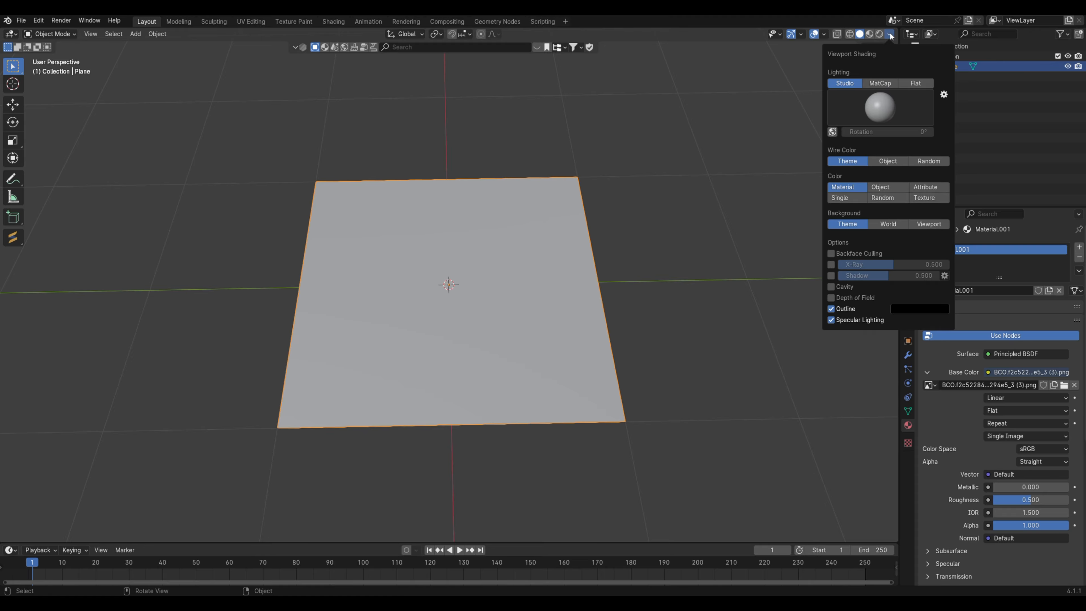
pyautogui.click(918, 199)
pyautogui.moveTo(437, 268)
pyautogui.mouseDown(button='middle')
pyautogui.moveTo(506, 340)
pyautogui.moveTo(562, 292)
pyautogui.moveTo(557, 300)
pyautogui.mouseUp(button='middle')
pyautogui.scroll(-2, 538, 289)
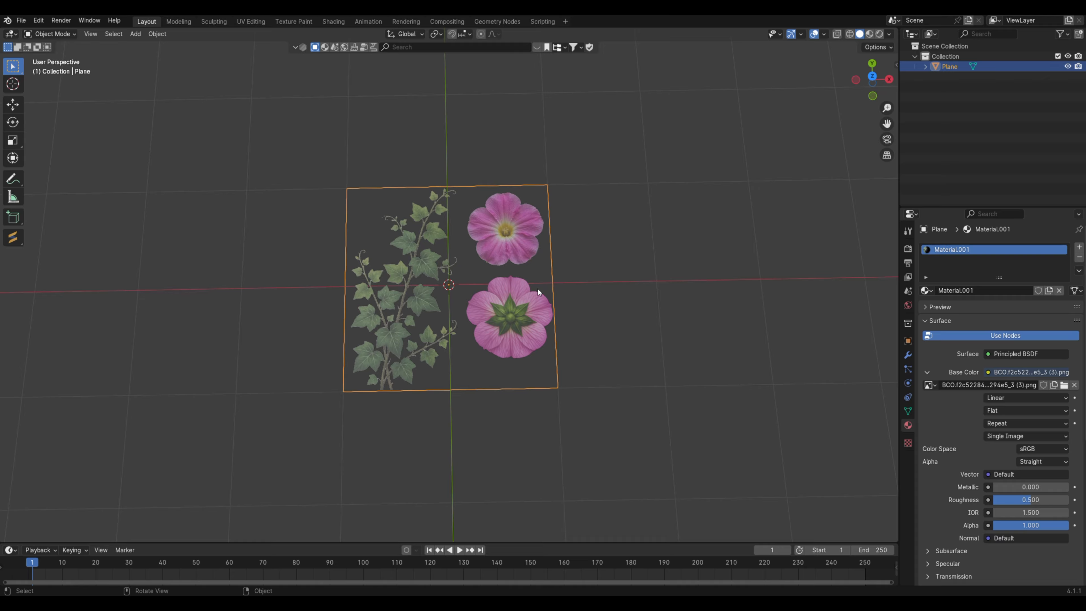
pyautogui.scroll(1, 538, 289)
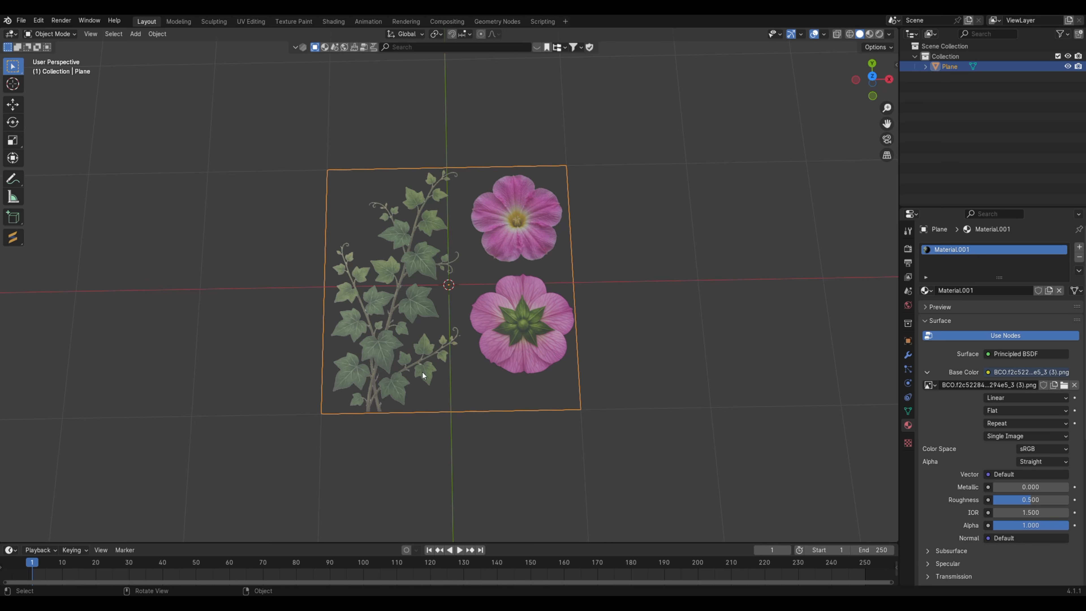
pyautogui.moveTo(419, 327)
pyautogui.mouseDown(button='middle')
pyautogui.moveTo(425, 228)
pyautogui.moveTo(512, 236)
pyautogui.moveTo(421, 312)
pyautogui.mouseUp(button='middle')
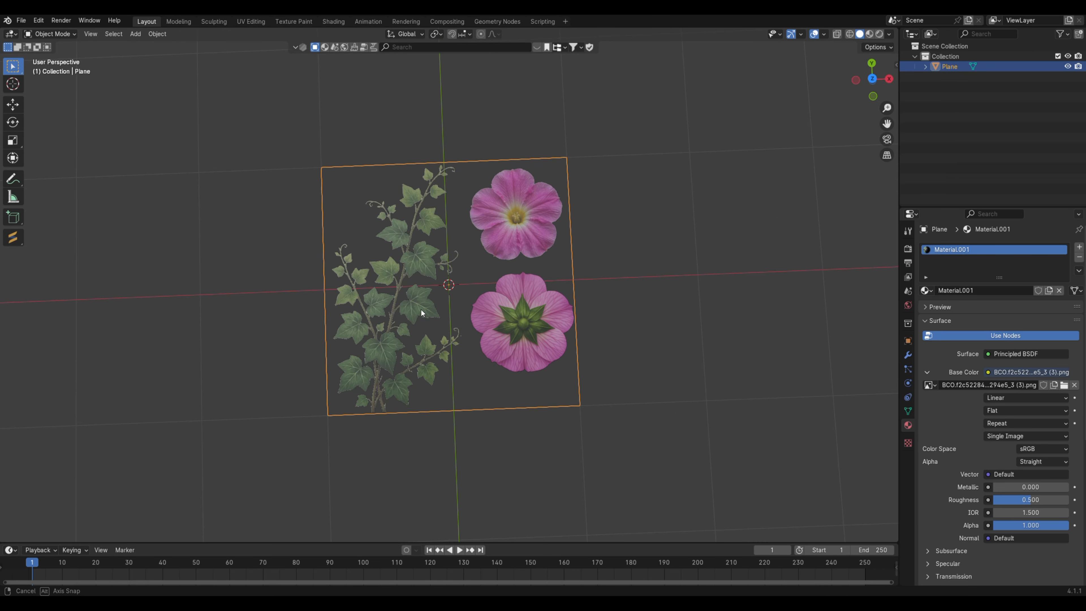
pyautogui.moveTo(448, 190); pyautogui.dragTo(448, 204, button='middle')
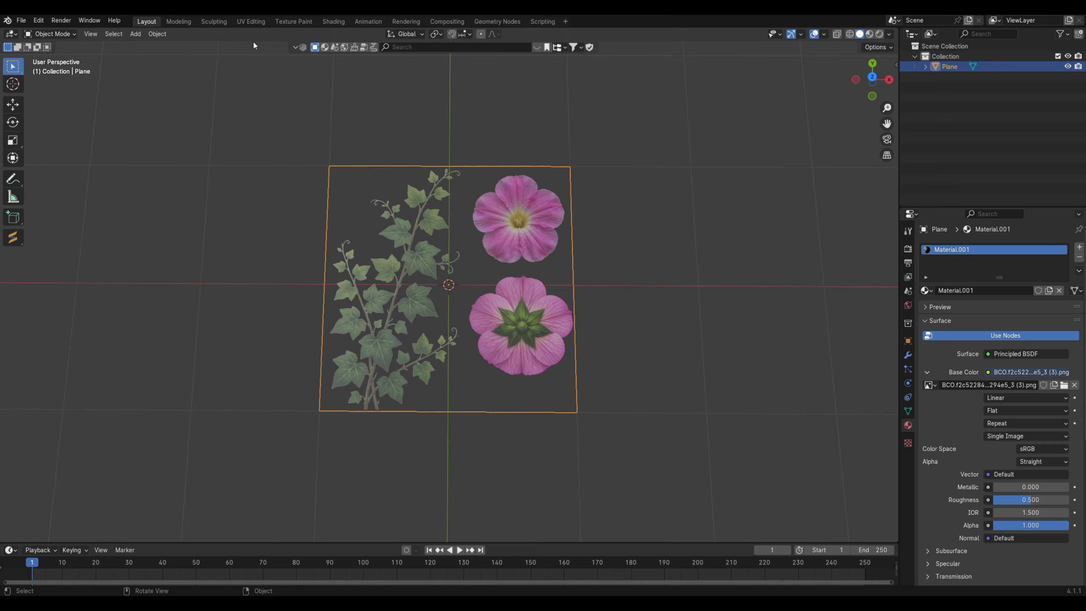
# Step: In the UV Editing workspace, select all of the plane's UVs and scale them uniformly to about half size
pyautogui.click(251, 23)
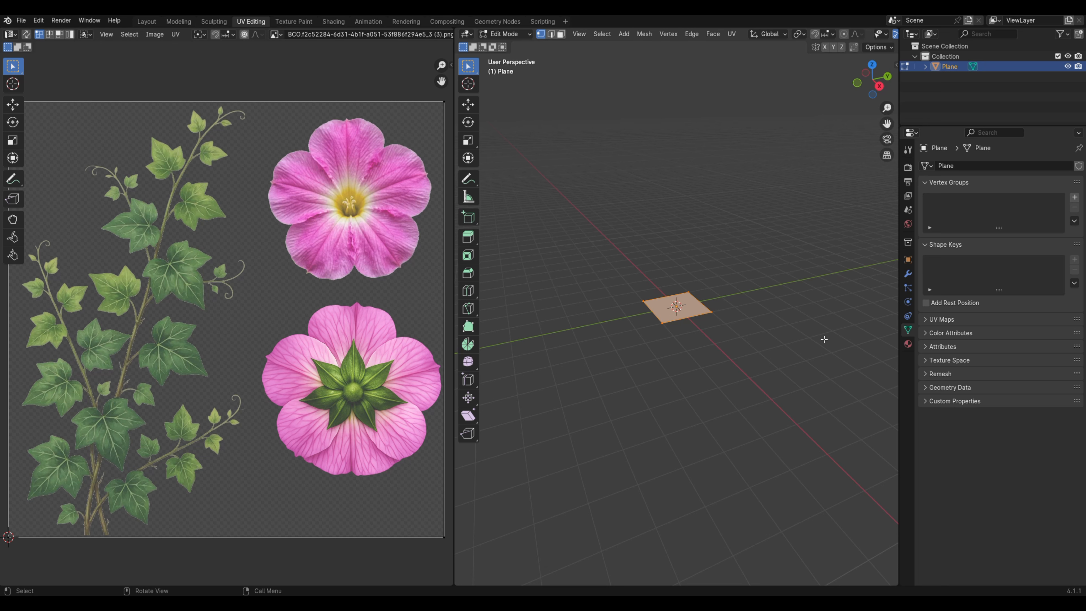
pyautogui.moveTo(678, 281); pyautogui.dragTo(667, 327, button='middle')
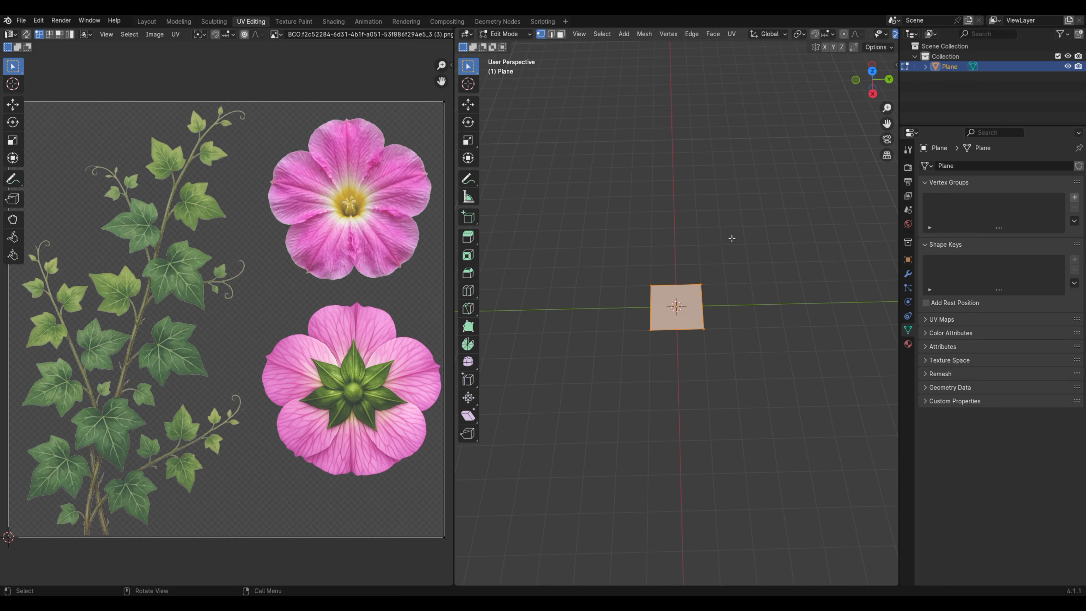
pyautogui.click(660, 254)
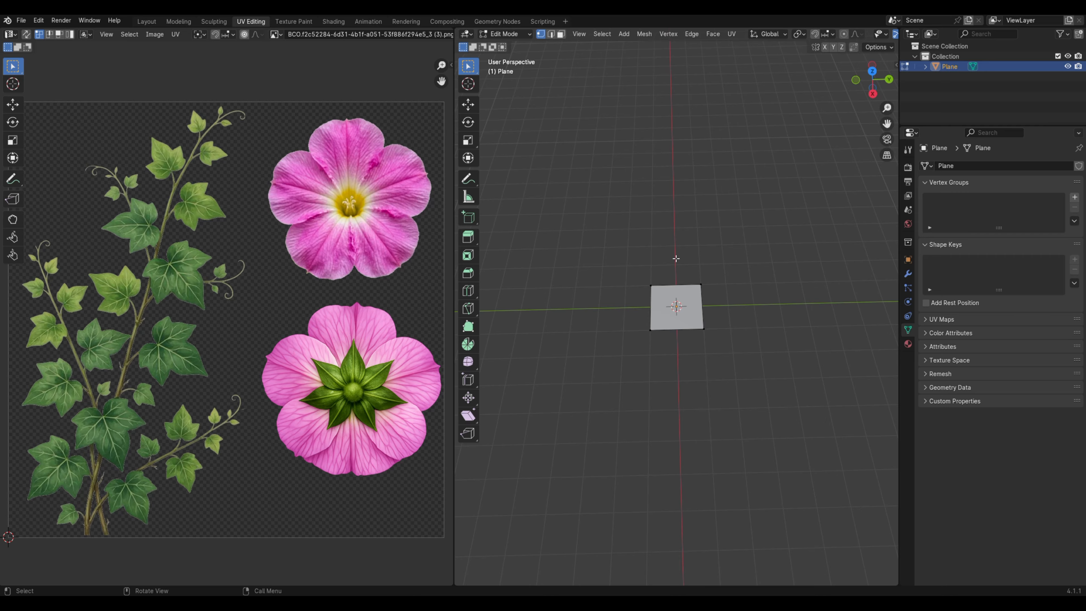
pyautogui.press('a')
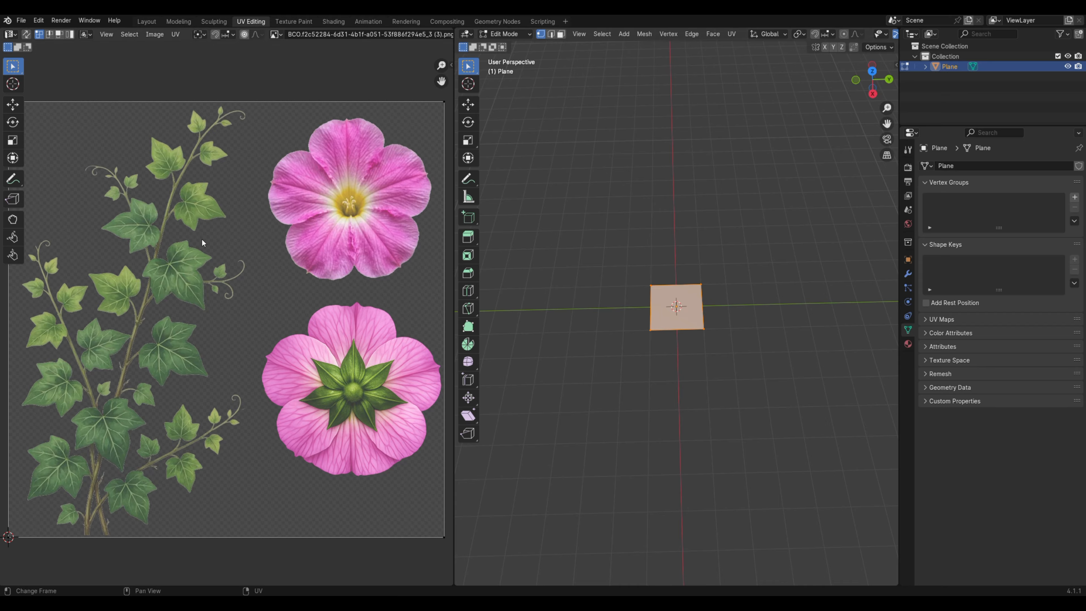
pyautogui.press('a')
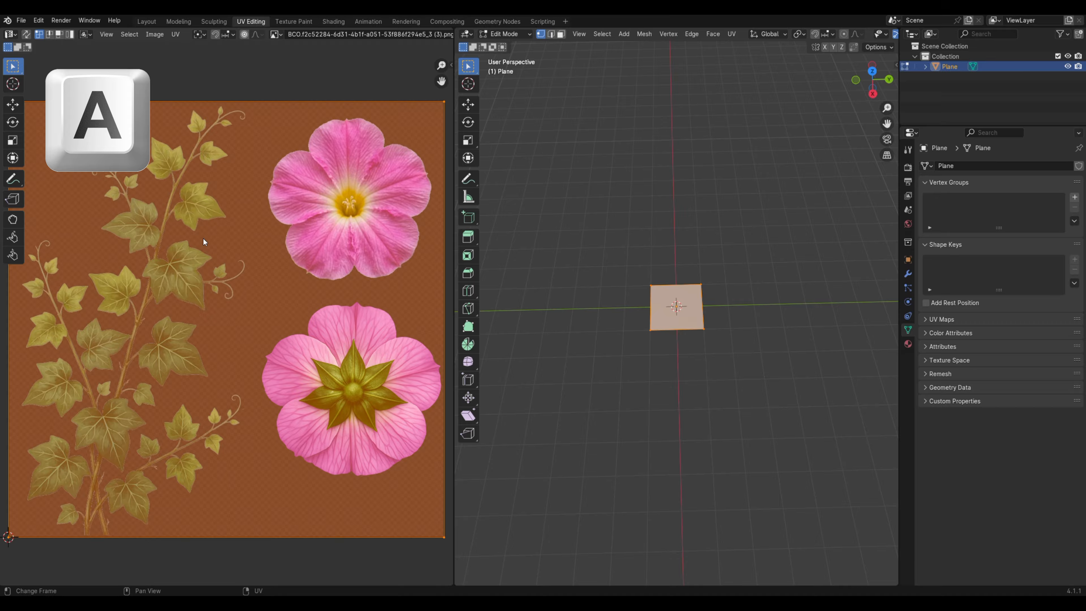
pyautogui.scroll(-1, 203, 238)
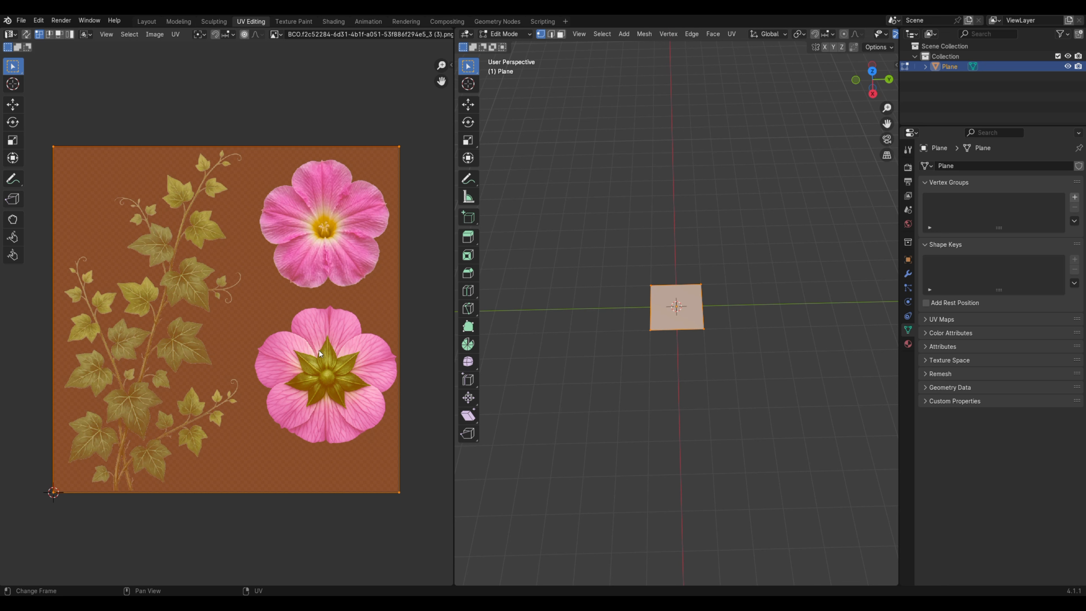
pyautogui.press('s')
pyautogui.press('s')
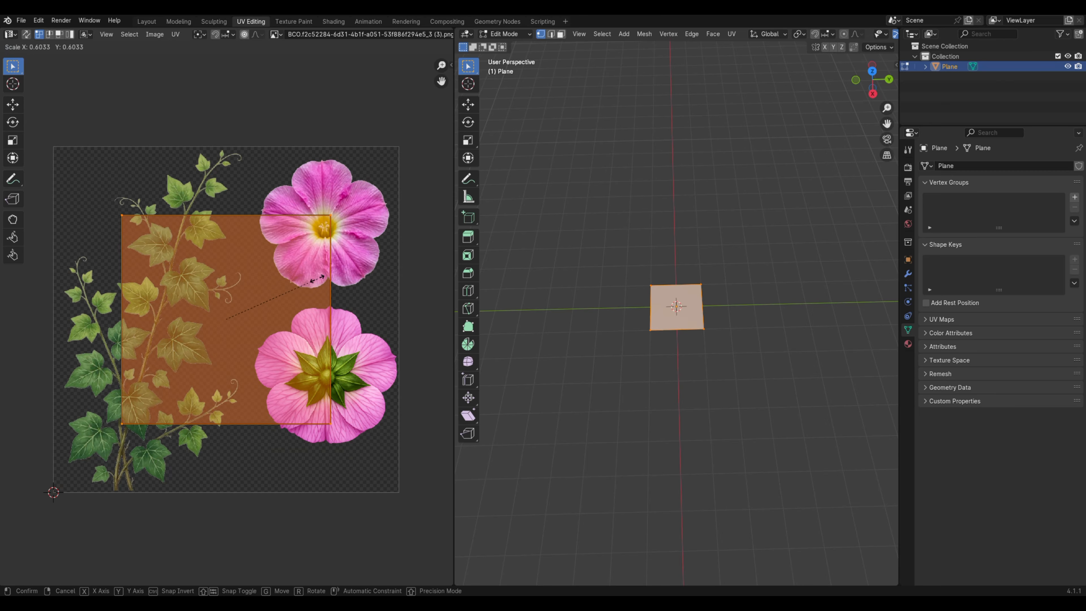
pyautogui.click(302, 284)
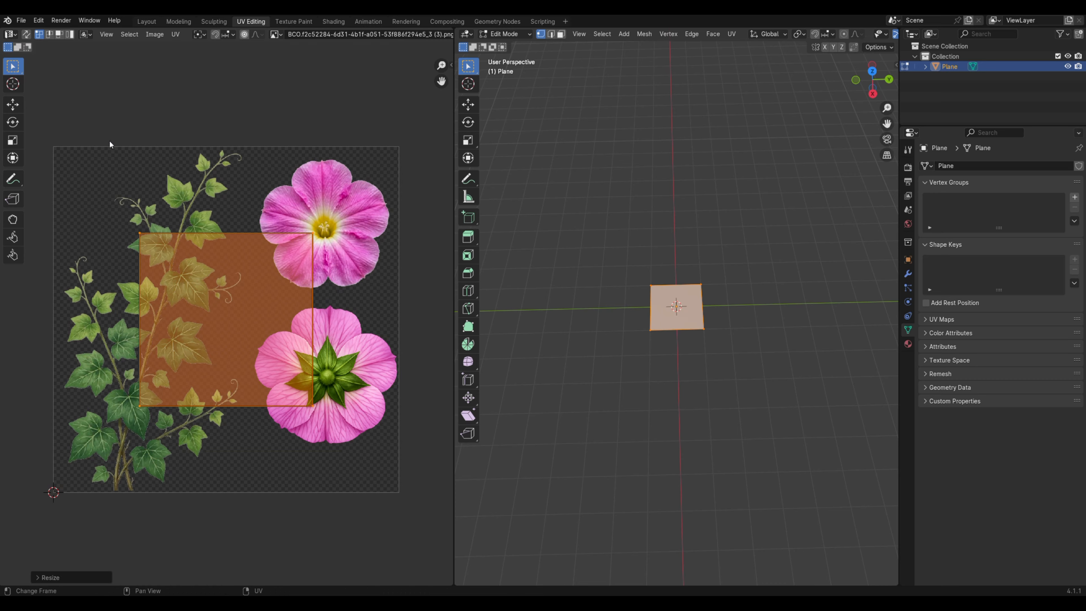
# Step: Move the UV square to the left edge of the texture sheet, over the middle of the vine
pyautogui.click(13, 106)
pyautogui.moveTo(257, 320); pyautogui.dragTo(172, 311)
pyautogui.moveTo(141, 277); pyautogui.dragTo(139, 360)
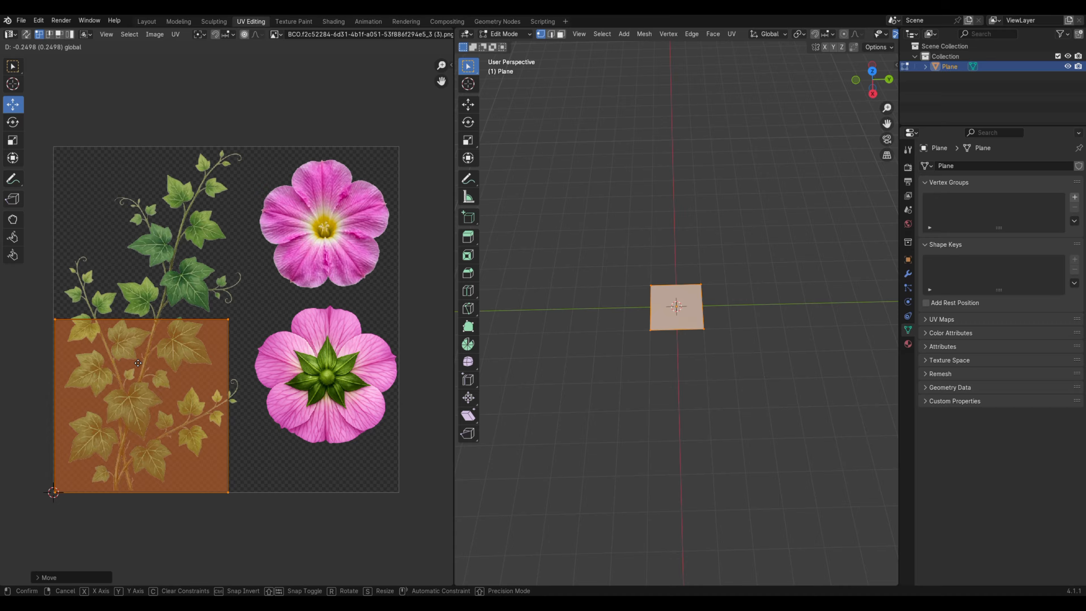
pyautogui.click(149, 293)
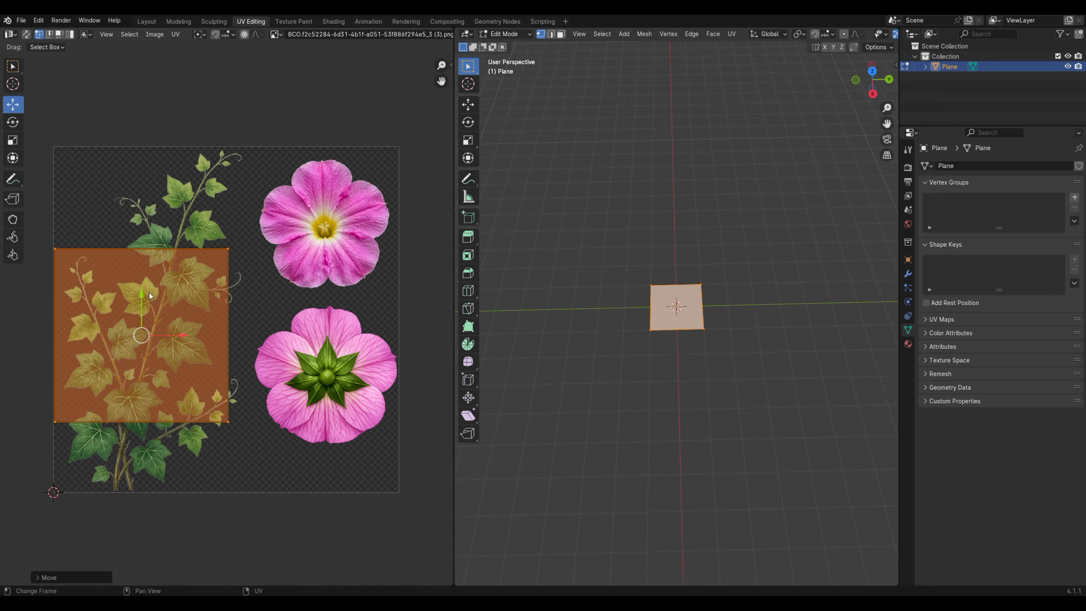
# Step: Stretch the UV face vertically and shift it up so it spans the full height of the texture sheet
pyautogui.click(12, 141)
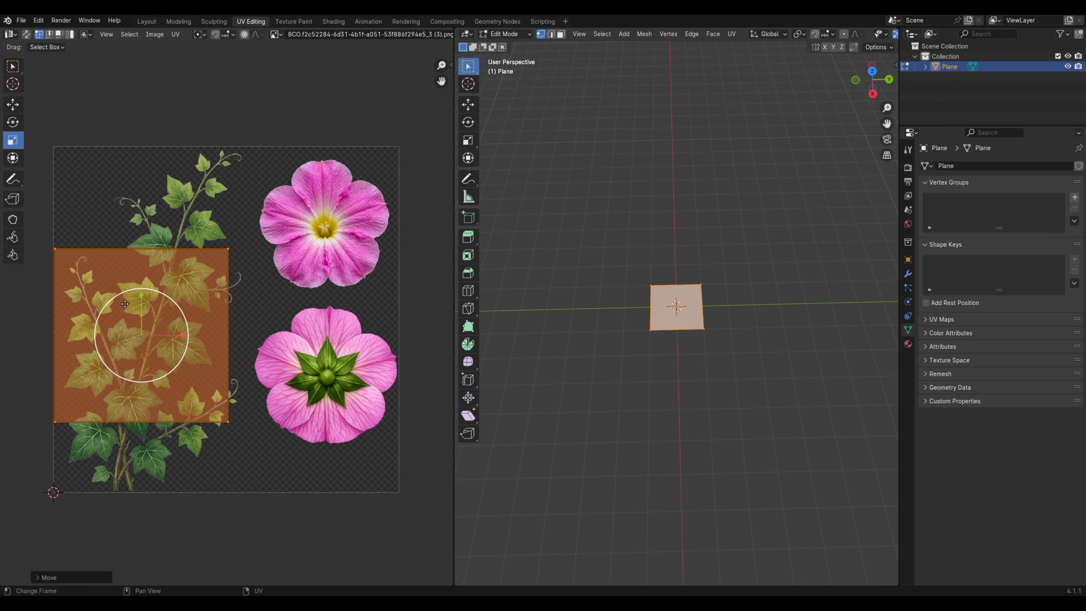
pyautogui.moveTo(140, 295); pyautogui.dragTo(150, 258)
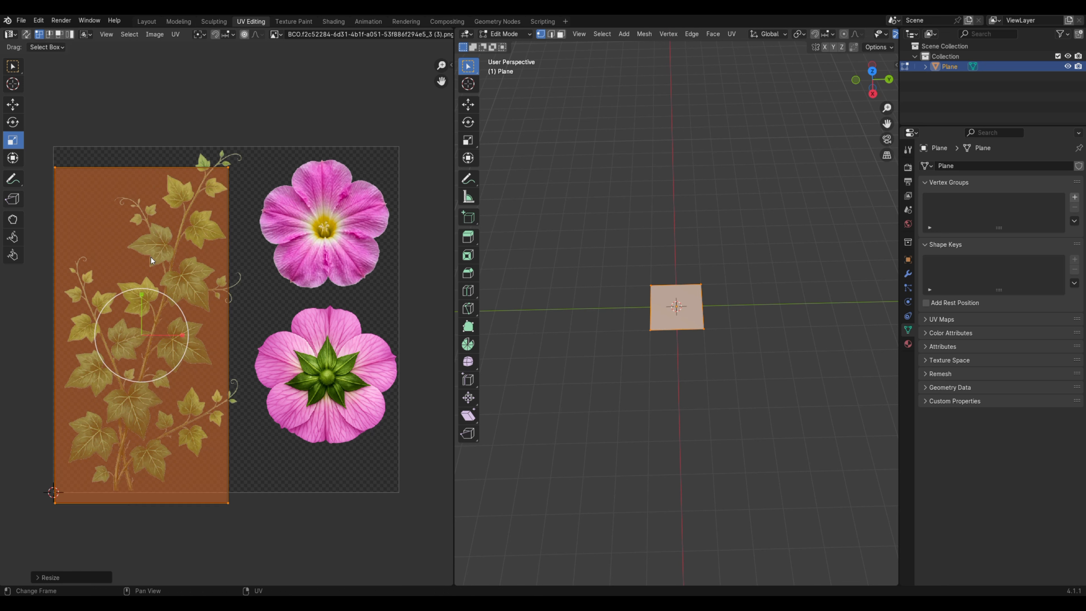
pyautogui.click(14, 106)
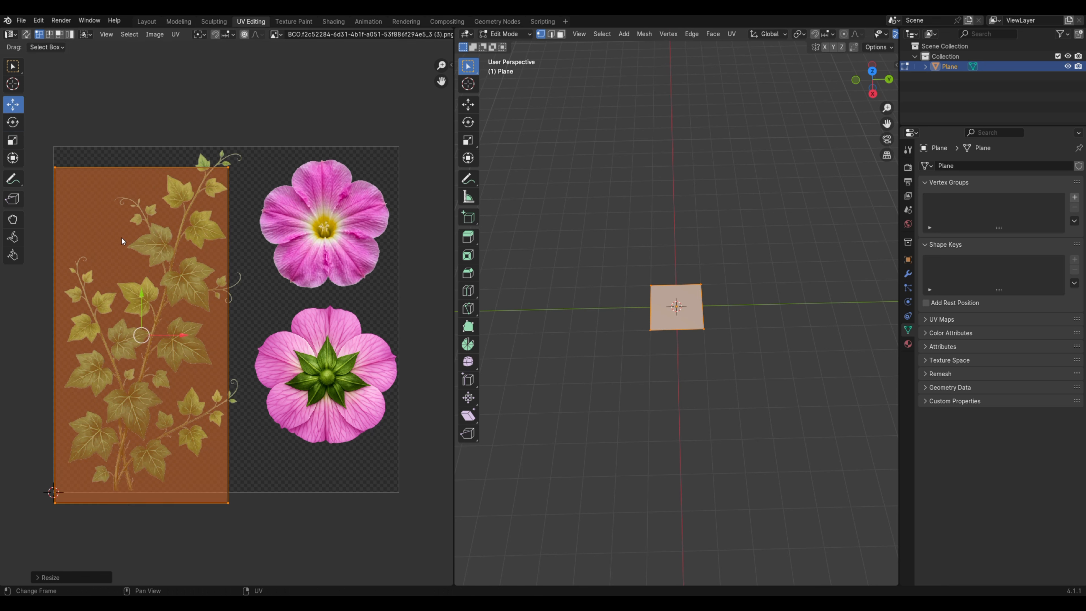
pyautogui.moveTo(140, 298); pyautogui.dragTo(145, 277)
pyautogui.click(17, 143)
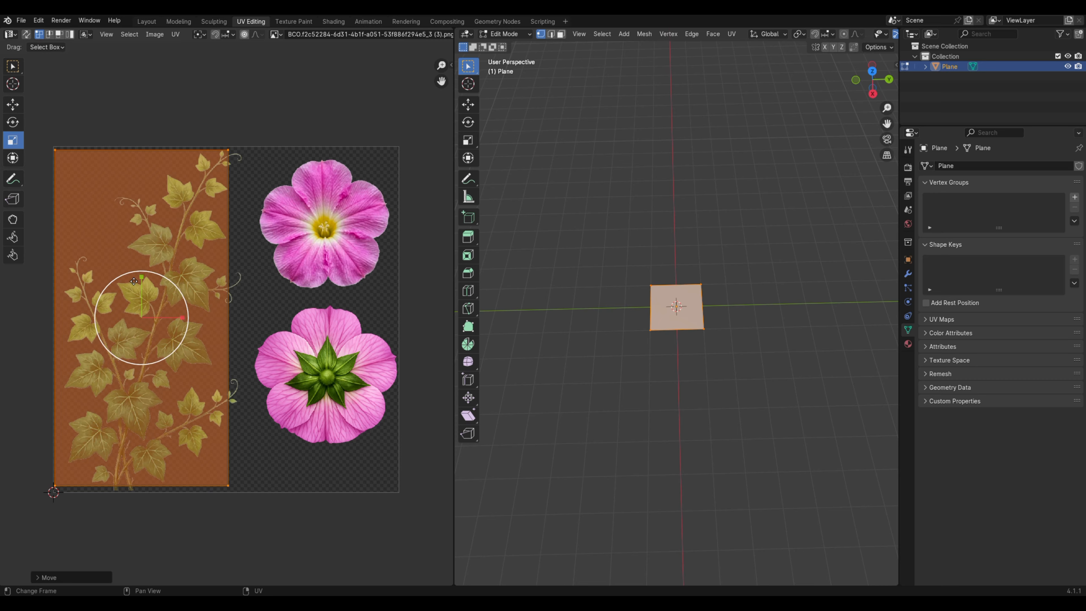
pyautogui.moveTo(143, 277); pyautogui.dragTo(145, 278)
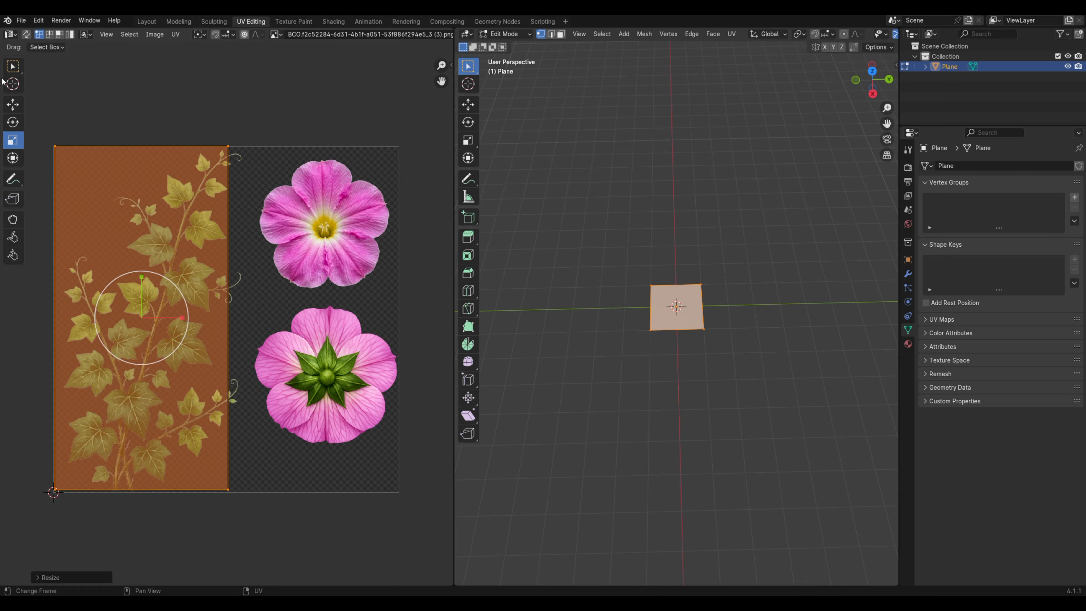
# Step: Shift the UV face slightly right and widen it along X to enclose the whole vine, and return to the Layout workspace
pyautogui.click(12, 104)
pyautogui.moveTo(184, 318); pyautogui.dragTo(193, 314)
pyautogui.click(12, 141)
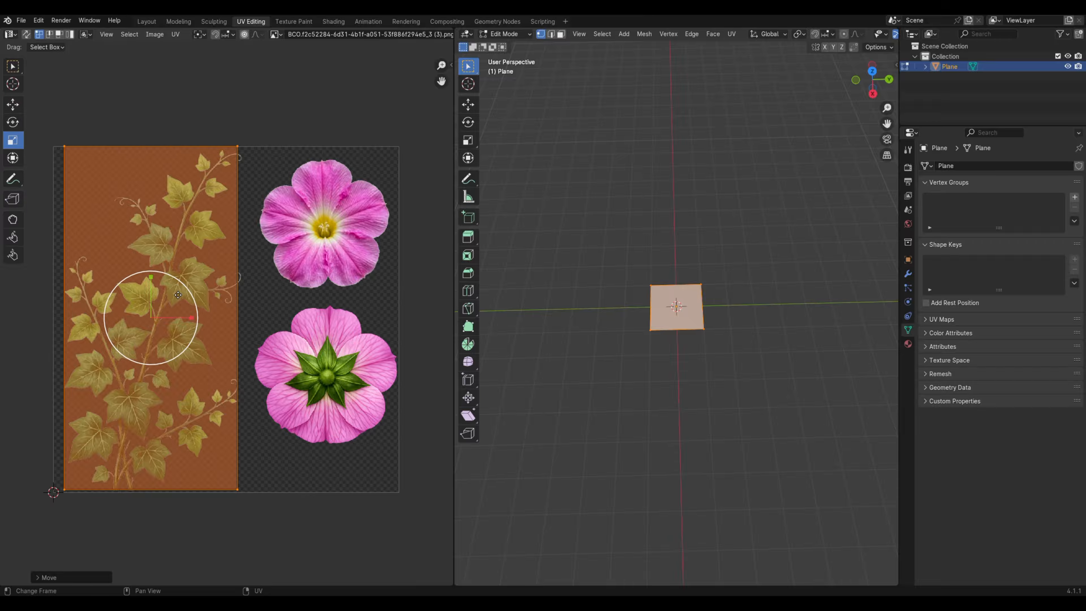
pyautogui.moveTo(189, 320); pyautogui.dragTo(195, 322)
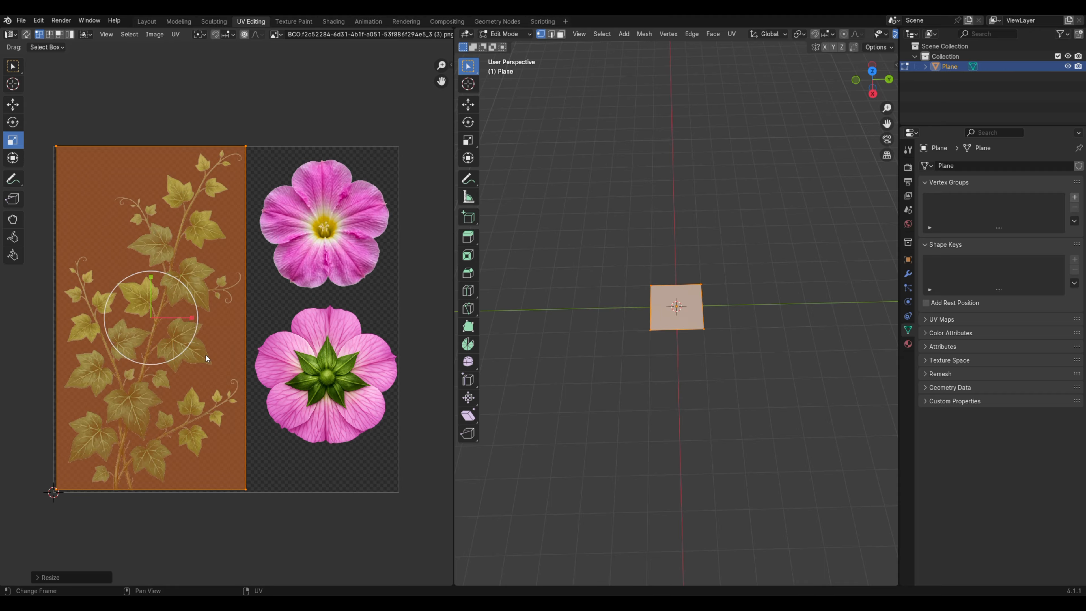
pyautogui.click(150, 20)
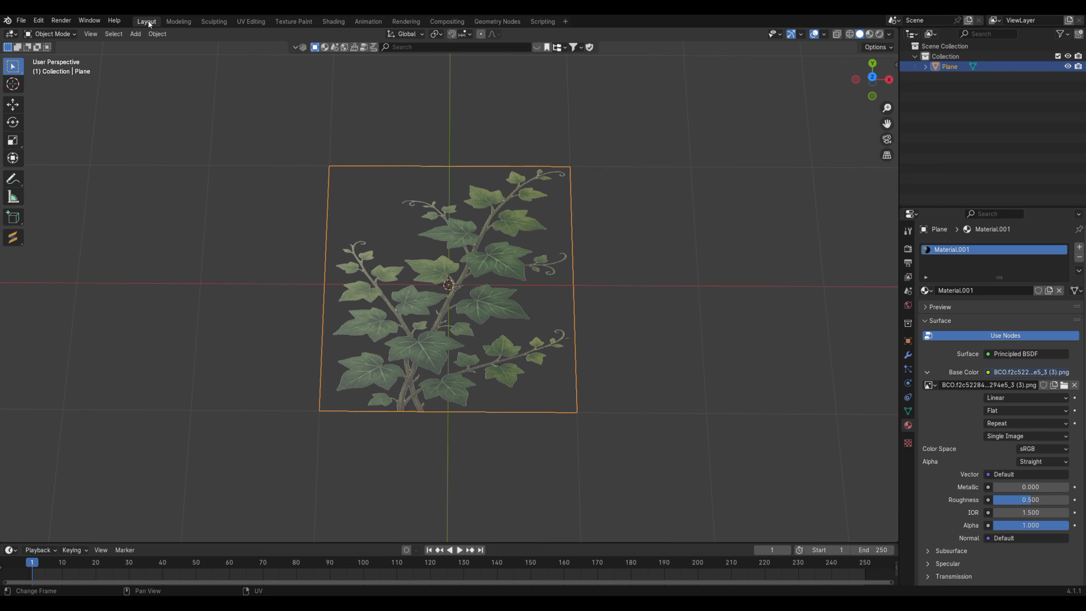
# Step: Stretch the vine plane to a scale of about 2.22 along Y and 1.23 along X
pyautogui.moveTo(348, 190); pyautogui.dragTo(349, 168, button='middle')
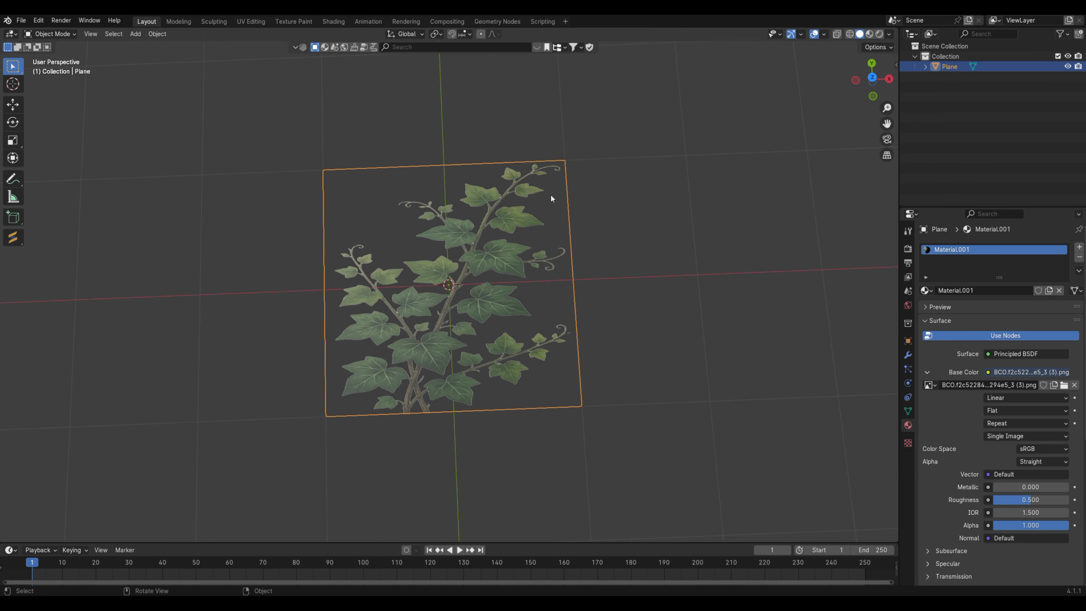
pyautogui.moveTo(459, 282)
pyautogui.mouseDown(button='middle')
pyautogui.moveTo(546, 235)
pyautogui.moveTo(448, 261)
pyautogui.moveTo(455, 287)
pyautogui.mouseUp(button='middle')
pyautogui.scroll(-4, 454, 285)
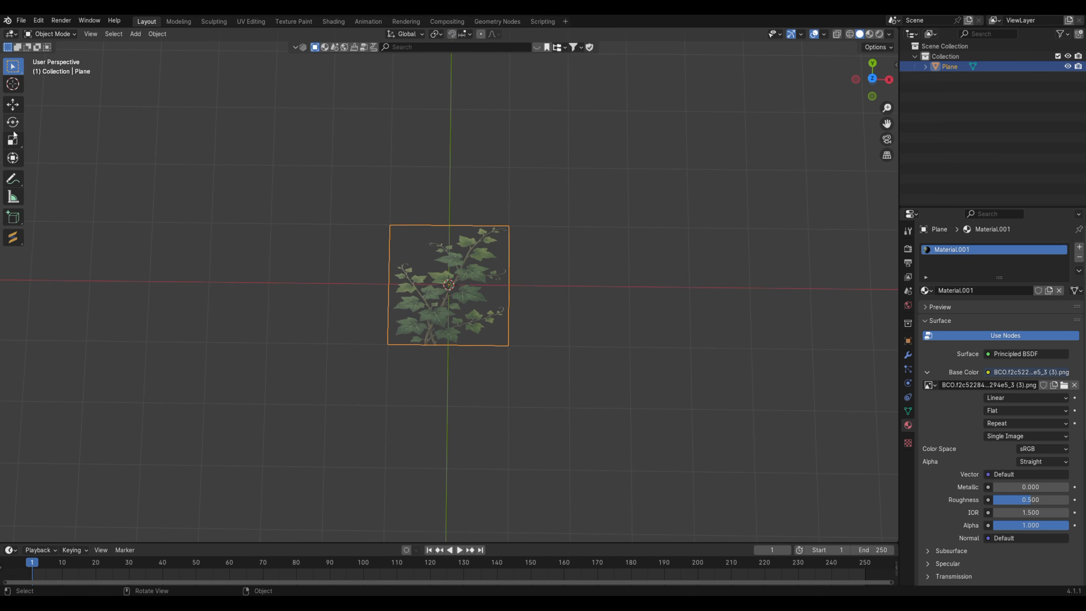
pyautogui.click(12, 141)
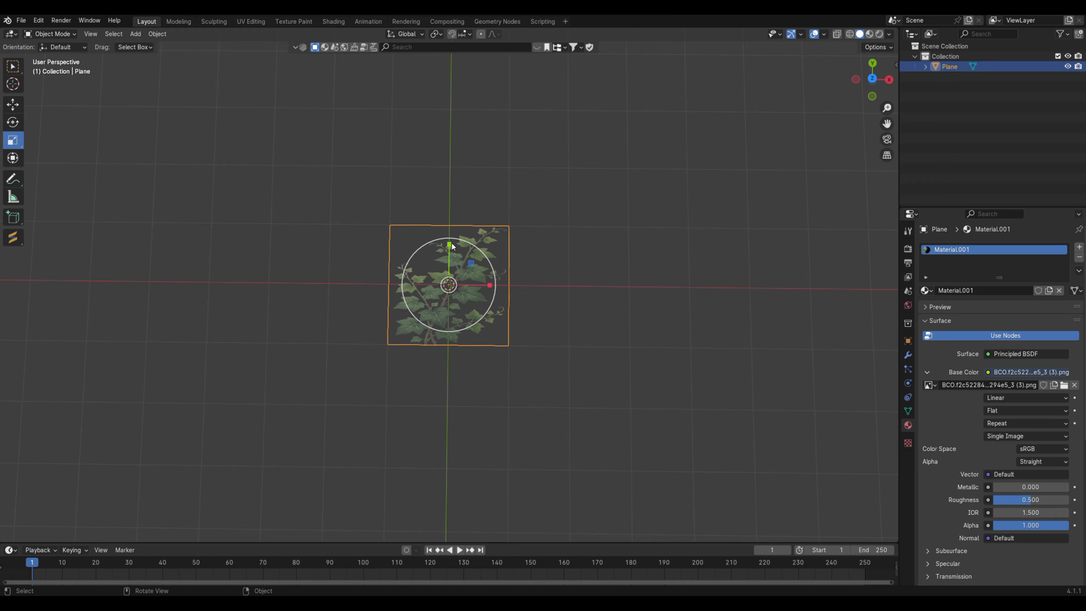
pyautogui.moveTo(452, 245); pyautogui.dragTo(454, 209)
pyautogui.moveTo(491, 285); pyautogui.dragTo(495, 284)
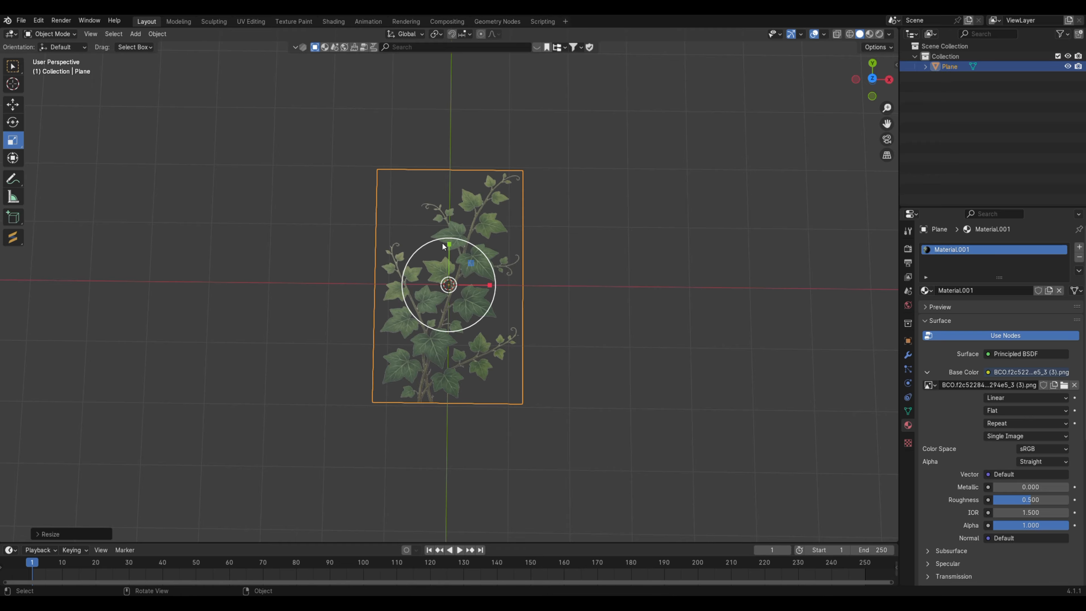
pyautogui.moveTo(450, 240); pyautogui.dragTo(450, 235)
# Step: Stand the vine plane upright by rotating it about X and setting its X rotation to exactly 90°
pyautogui.moveTo(472, 279); pyautogui.dragTo(369, 190, button='middle')
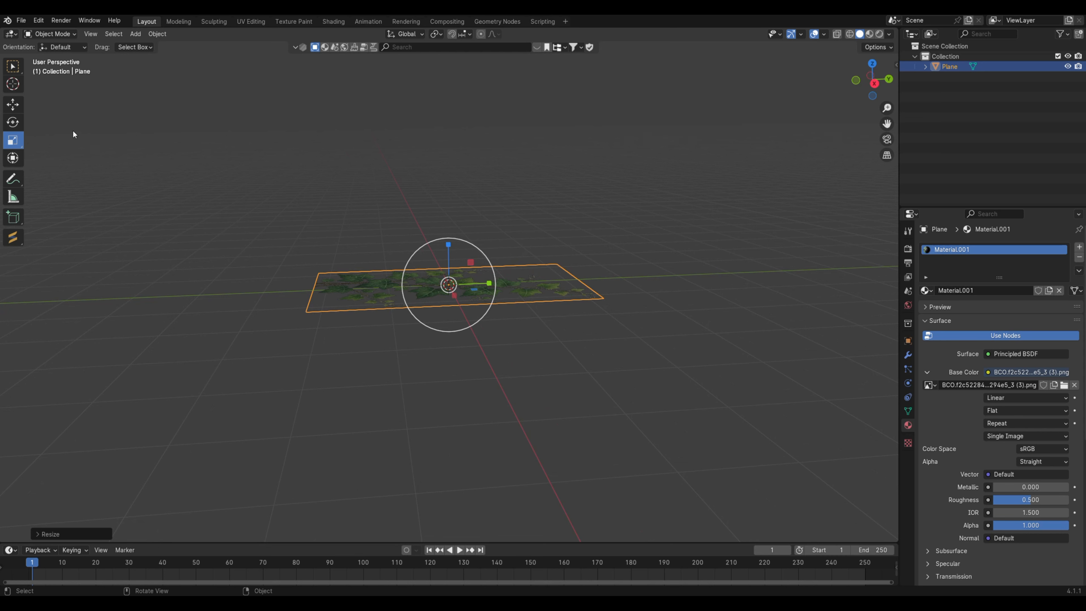
pyautogui.click(13, 123)
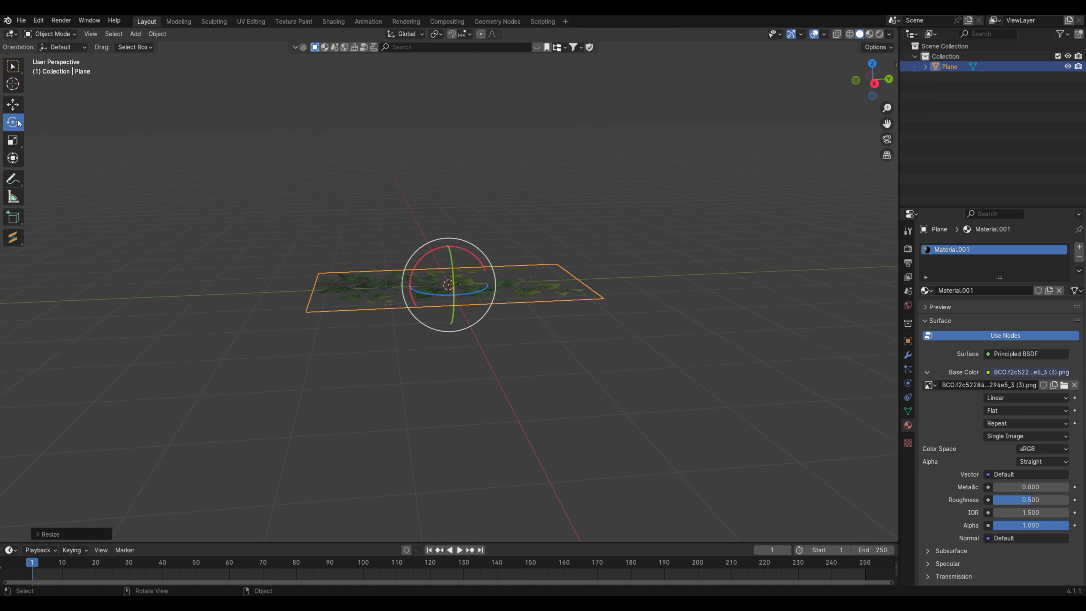
pyautogui.moveTo(425, 259); pyautogui.dragTo(413, 283)
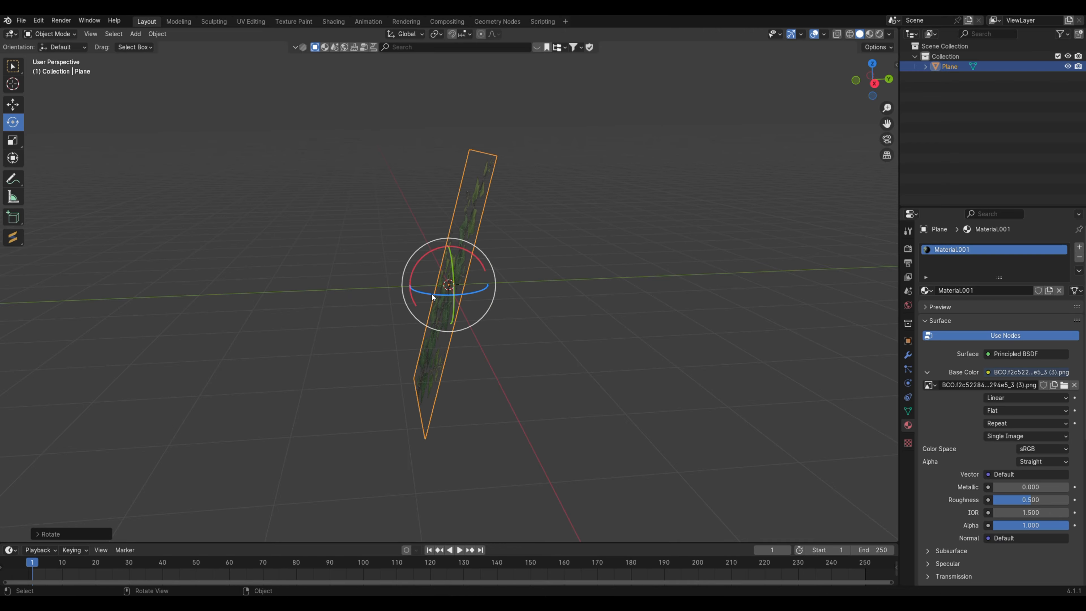
pyautogui.click(908, 341)
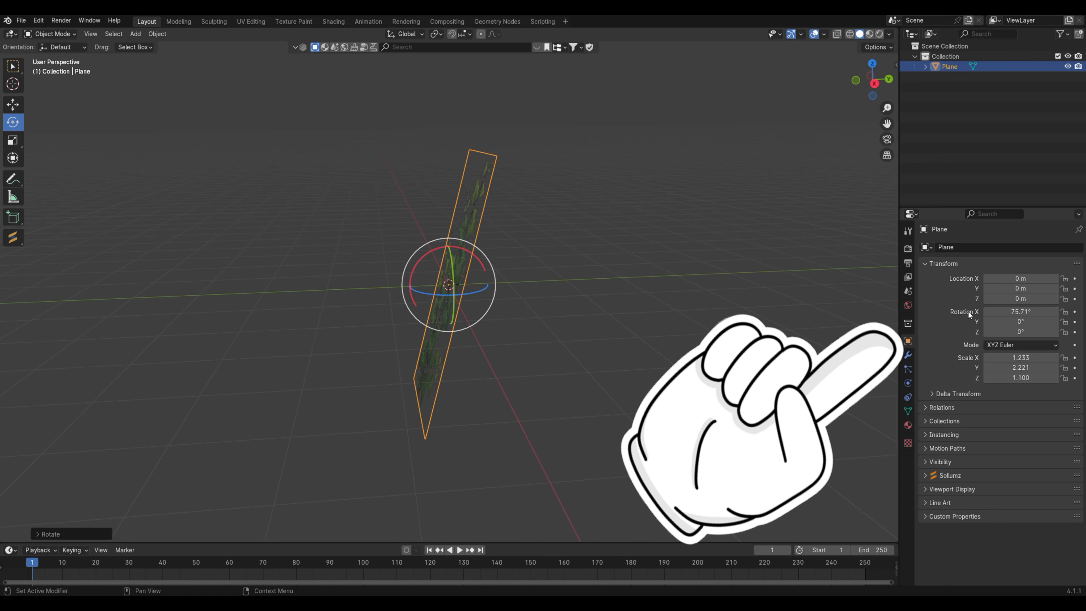
pyautogui.doubleClick(1007, 311)
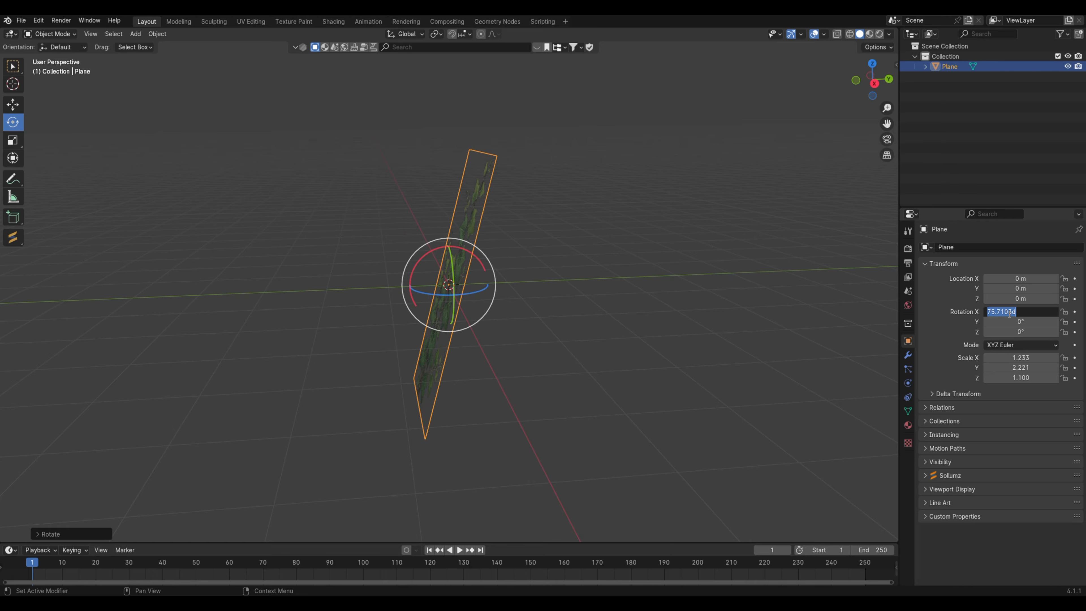
pyautogui.write('90')
pyautogui.press('Return')
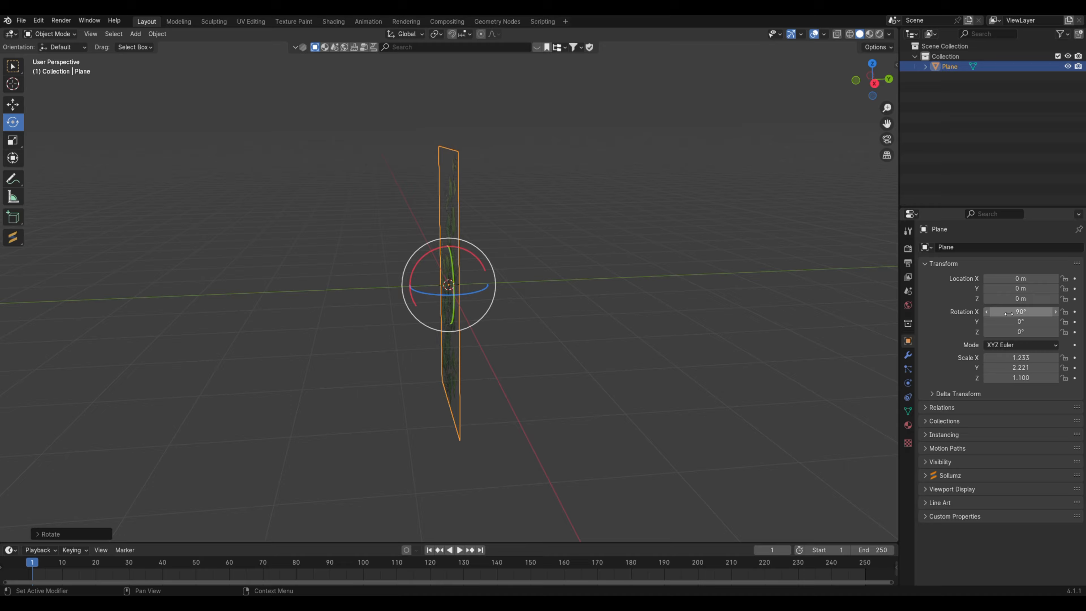
# Step: Add a new mesh plane at the origin for the flower
pyautogui.moveTo(714, 296); pyautogui.dragTo(454, 309, button='middle')
pyautogui.scroll(3, 457, 308)
pyautogui.scroll(-3, 465, 305)
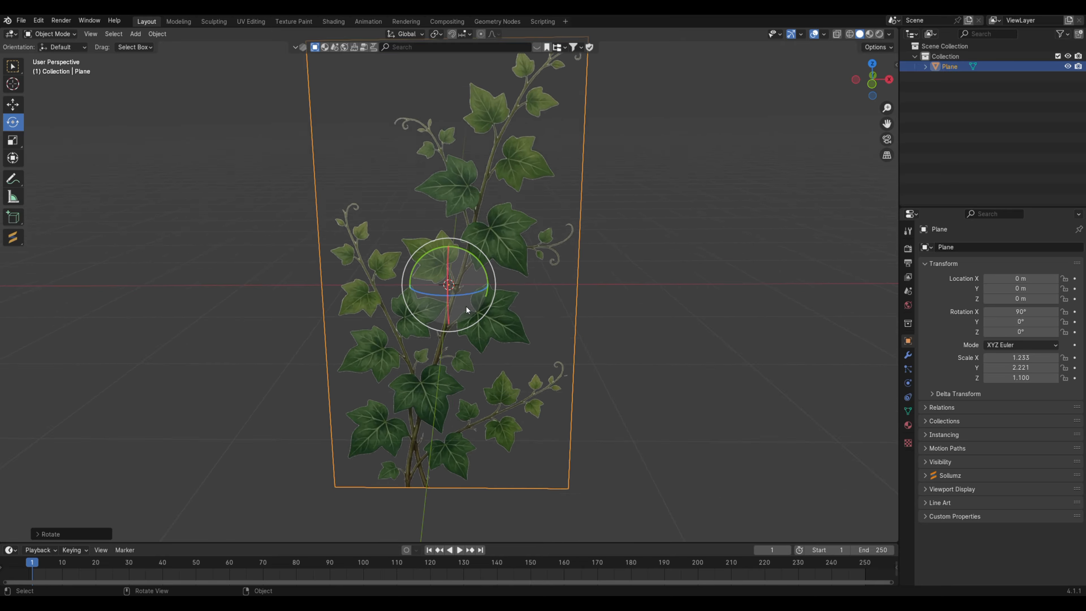
pyautogui.moveTo(476, 305); pyautogui.dragTo(534, 301, button='middle')
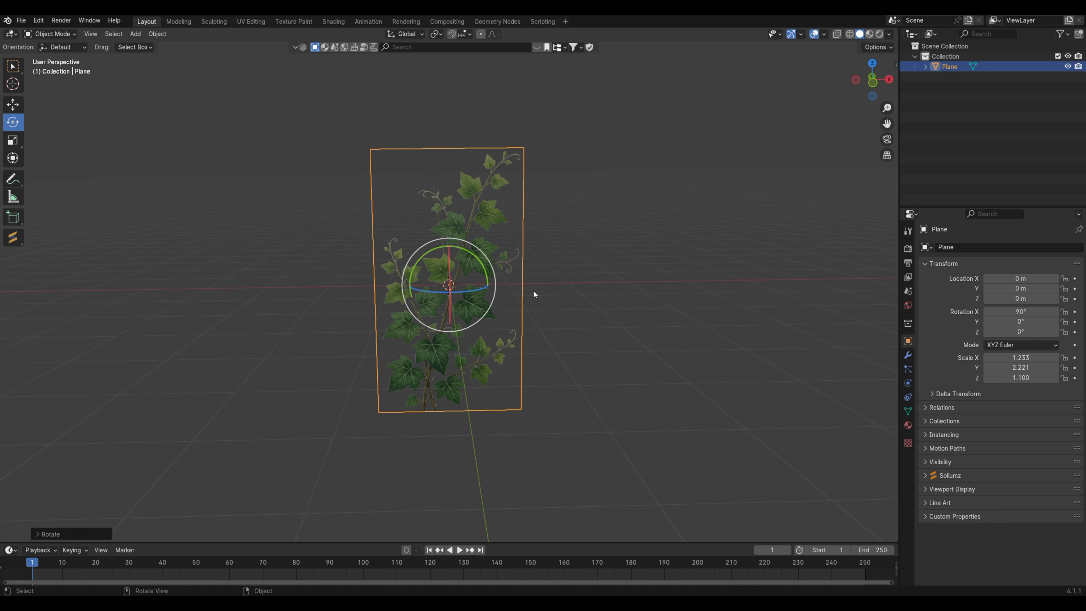
pyautogui.scroll(1, 534, 292)
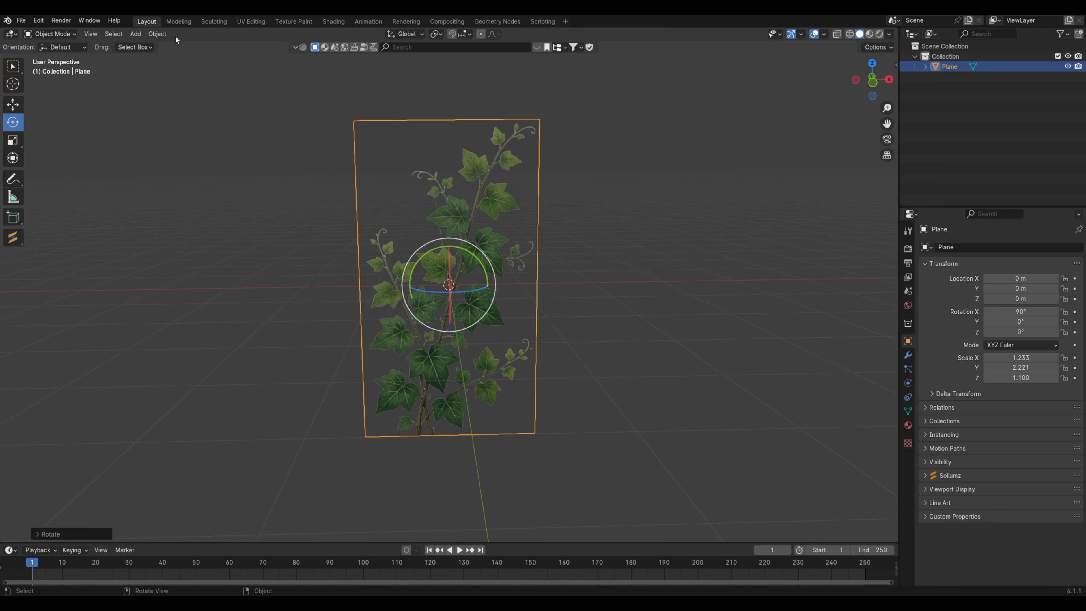
pyautogui.click(135, 33)
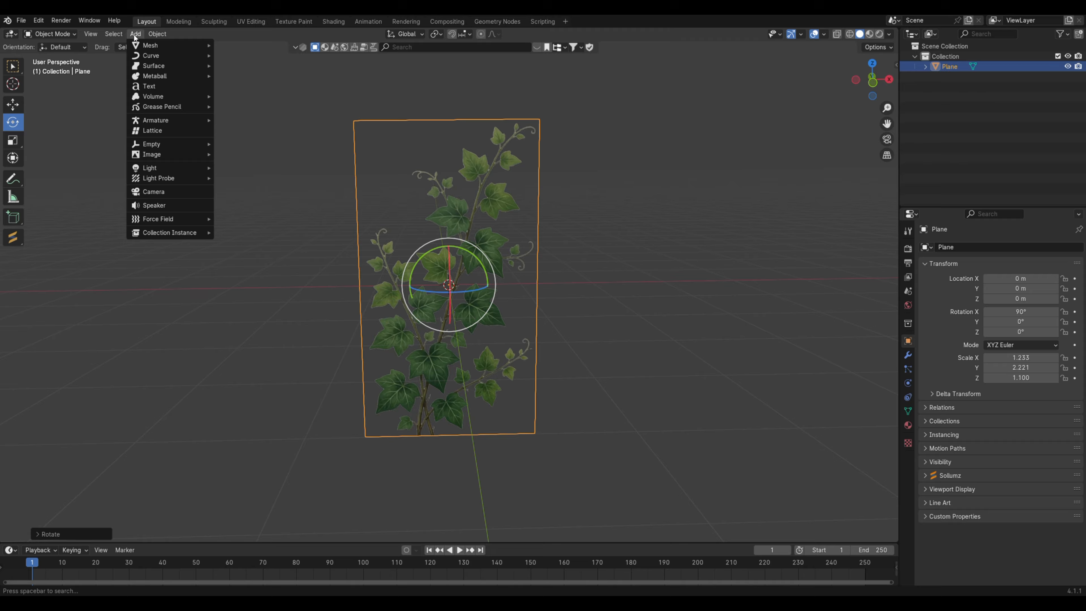
pyautogui.moveTo(144, 46)
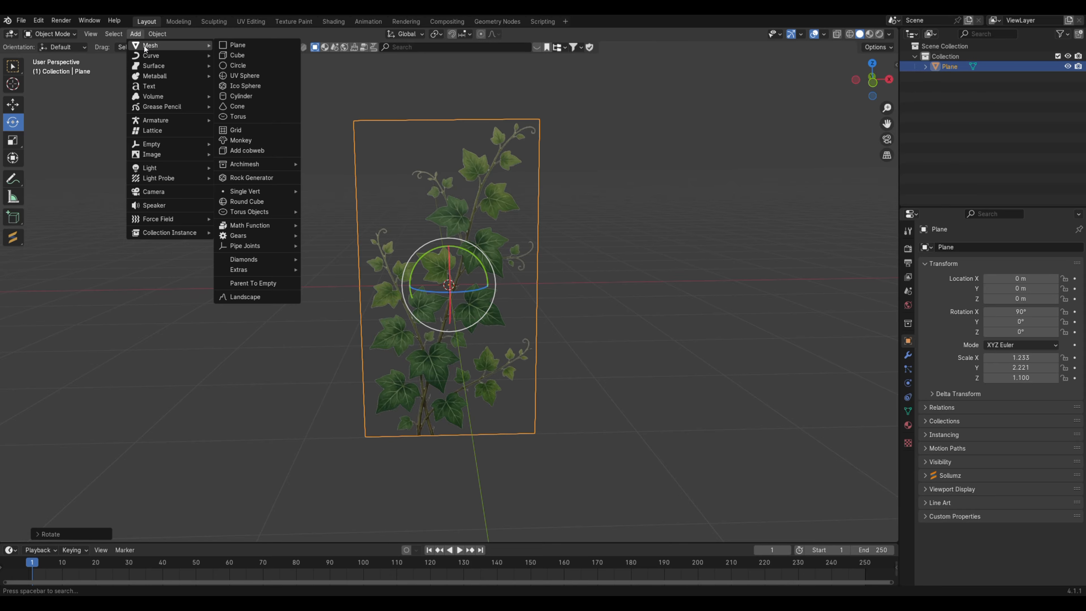
pyautogui.click(279, 44)
# Step: Move the new plane along Y to about -2.19 m, in front of the vine
pyautogui.moveTo(473, 311); pyautogui.dragTo(530, 339, button='middle')
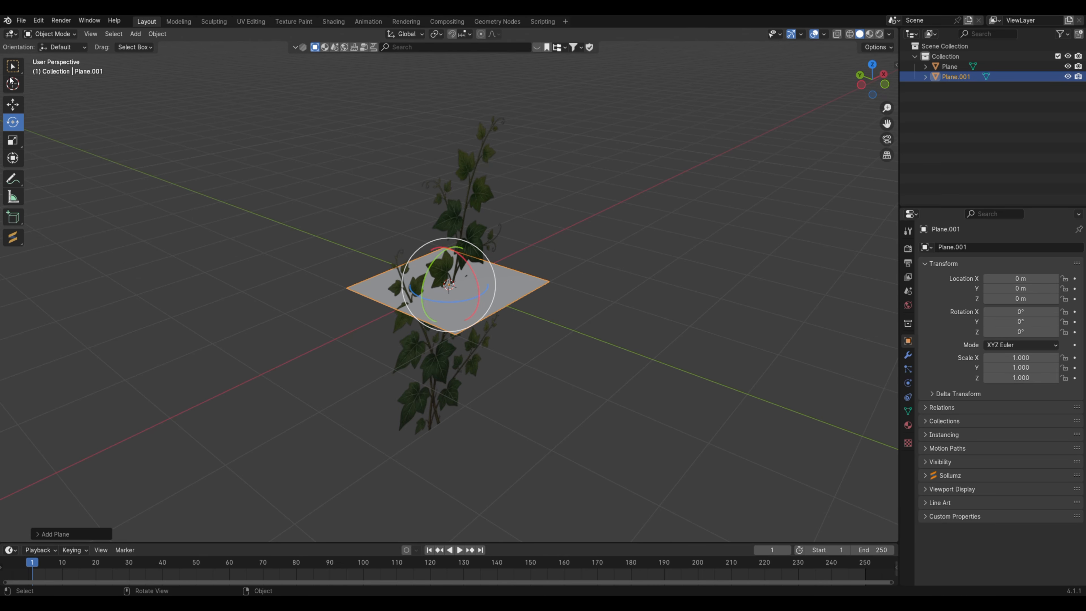
pyautogui.click(12, 105)
pyautogui.moveTo(413, 270); pyautogui.dragTo(712, 319)
pyautogui.moveTo(712, 318); pyautogui.dragTo(638, 341, button='middle')
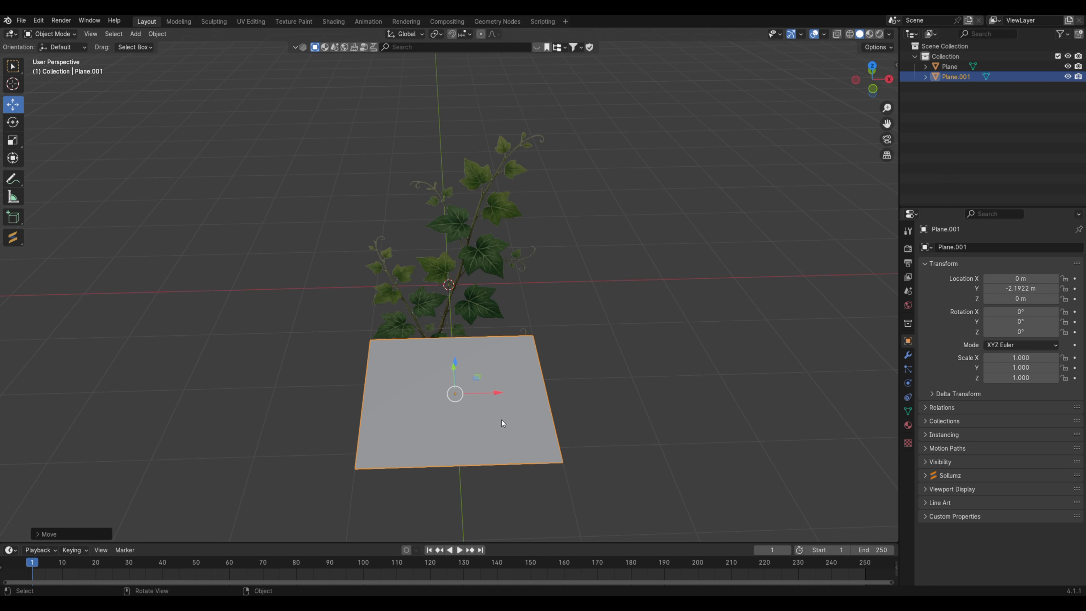
# Step: Assign the existing vine and flower material, Material.001, to the new plane
pyautogui.moveTo(502, 419); pyautogui.dragTo(537, 385, button='middle')
pyautogui.scroll(2, 537, 385)
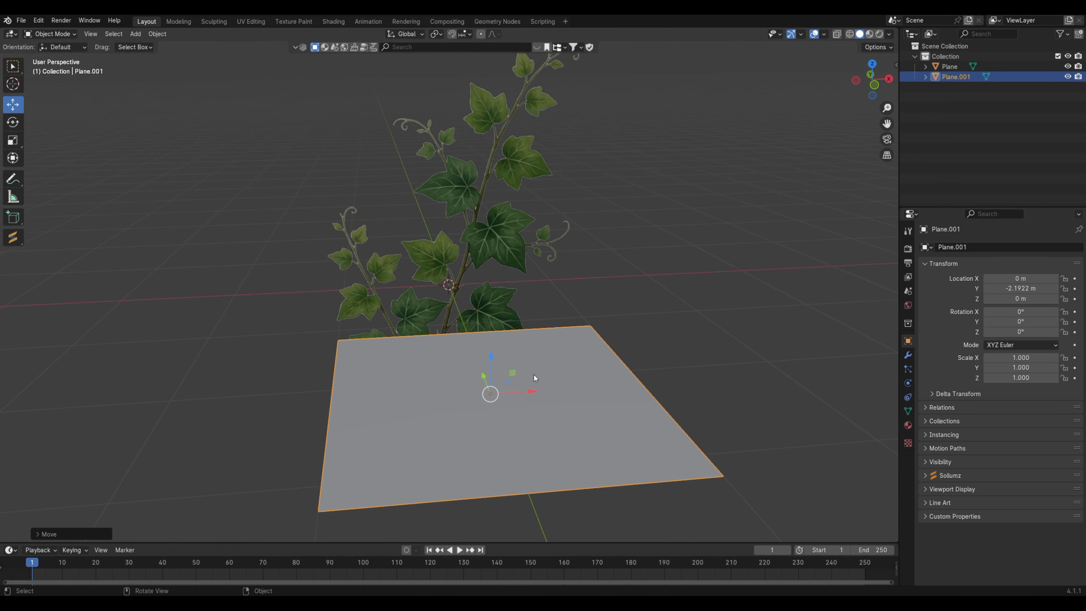
pyautogui.click(908, 426)
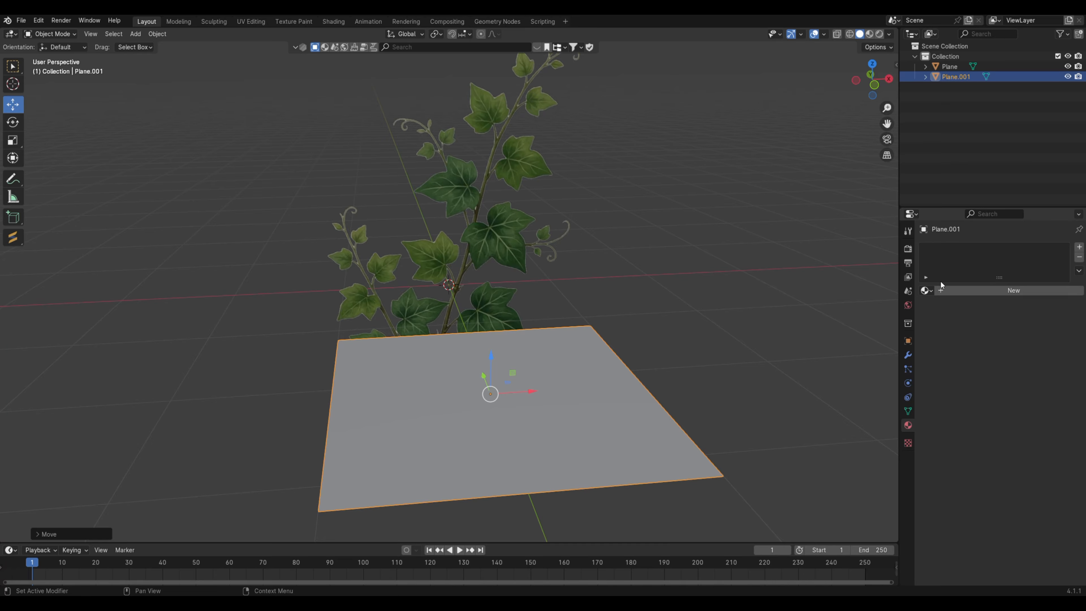
pyautogui.click(928, 291)
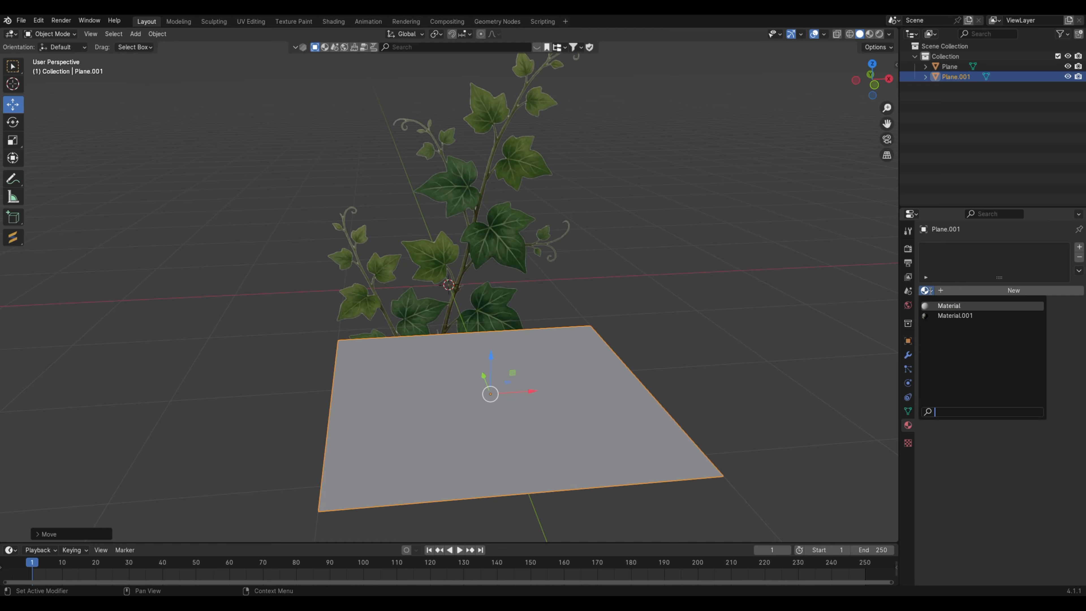
pyautogui.click(943, 317)
# Step: In the UV Editing workspace, select all of the new plane's UVs and scale them uniformly to just under half size
pyautogui.scroll(-5, 495, 344)
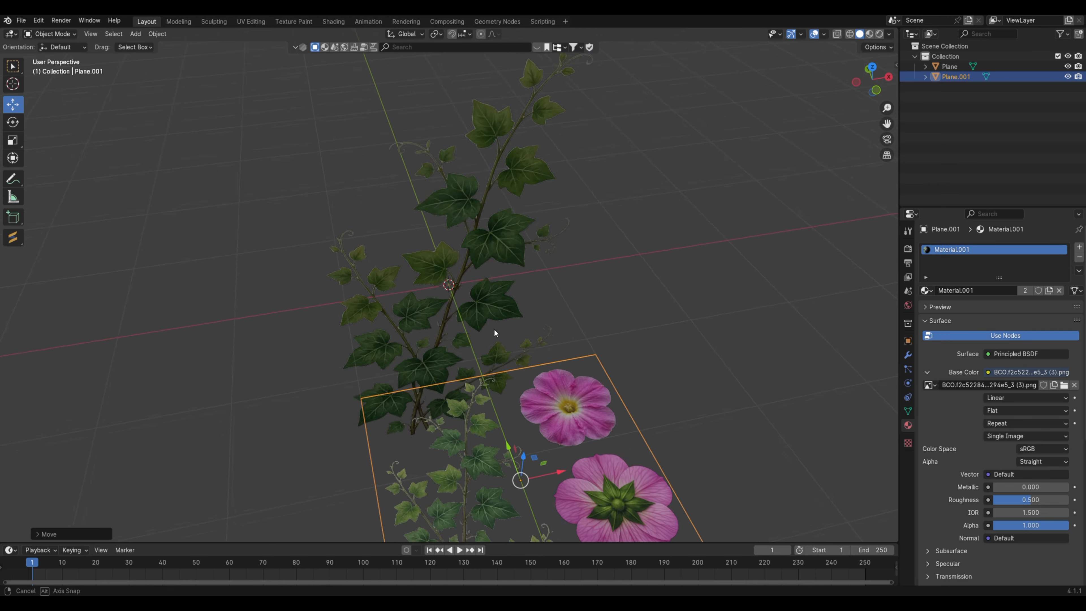
pyautogui.moveTo(496, 345); pyautogui.dragTo(533, 326, button='middle')
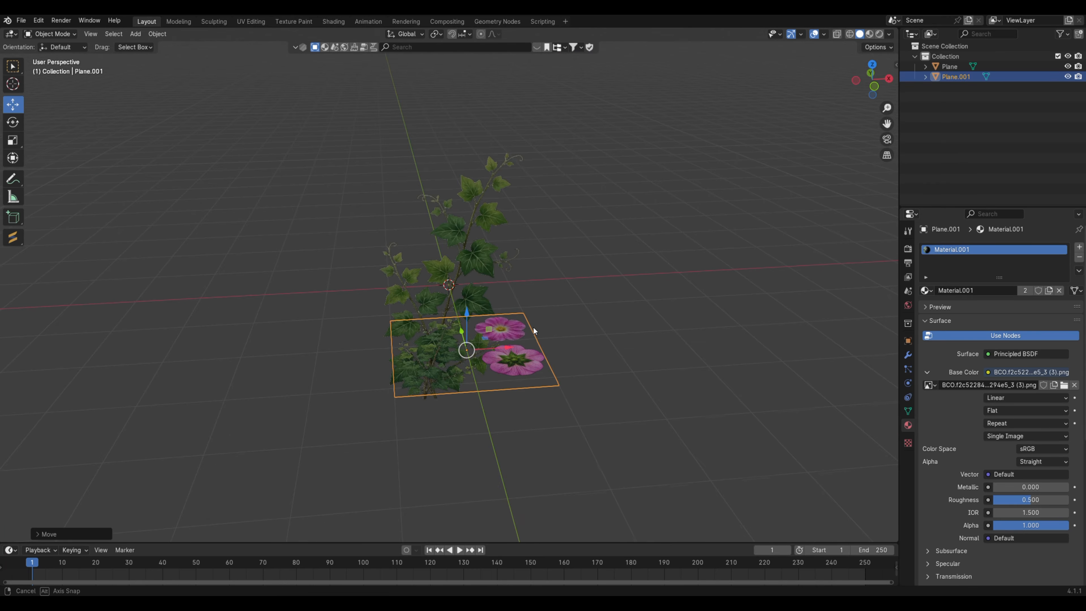
pyautogui.scroll(4, 533, 326)
pyautogui.moveTo(485, 409); pyautogui.dragTo(583, 333, button='middle')
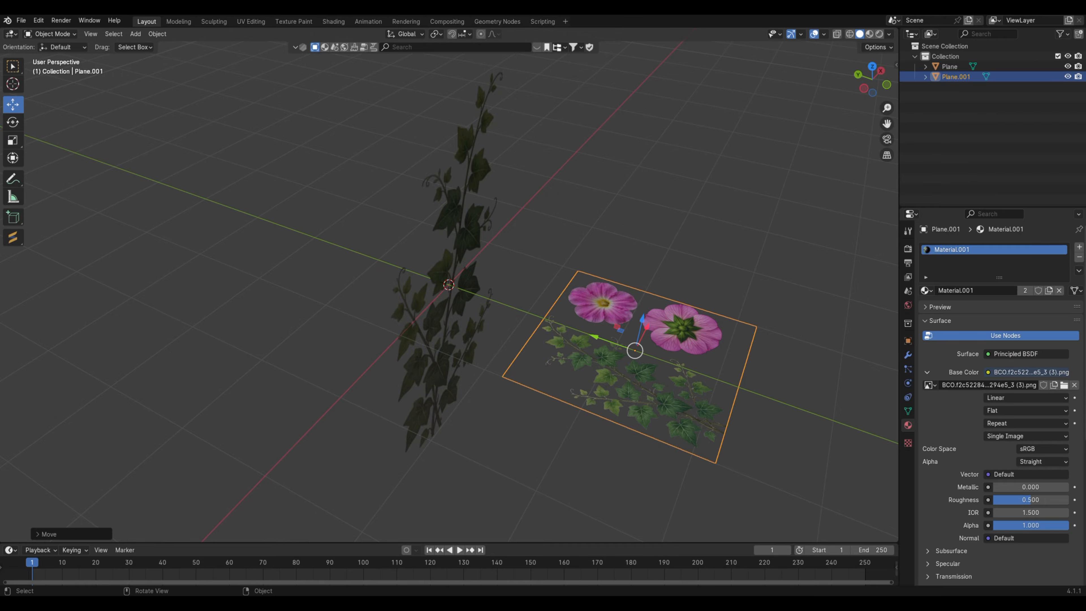
pyautogui.click(248, 22)
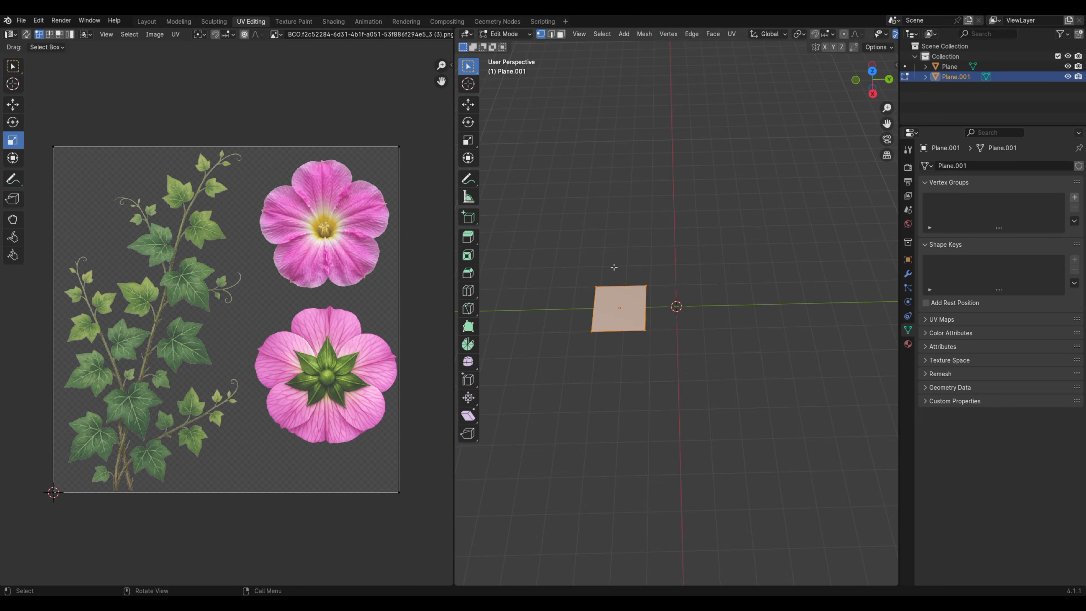
pyautogui.press('a')
pyautogui.press('a')
pyautogui.press('a')
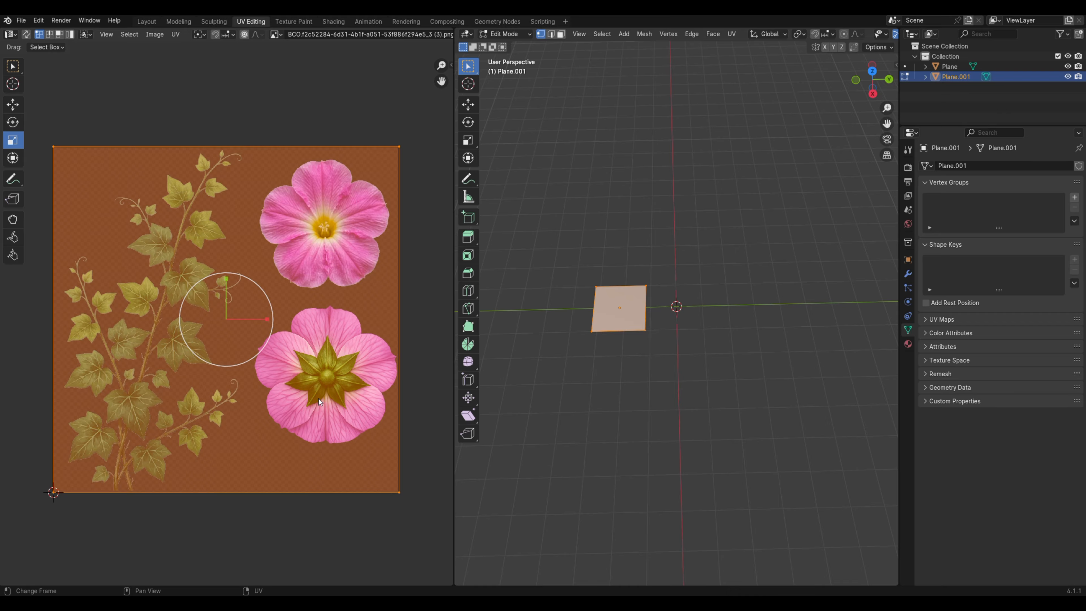
pyautogui.press('s')
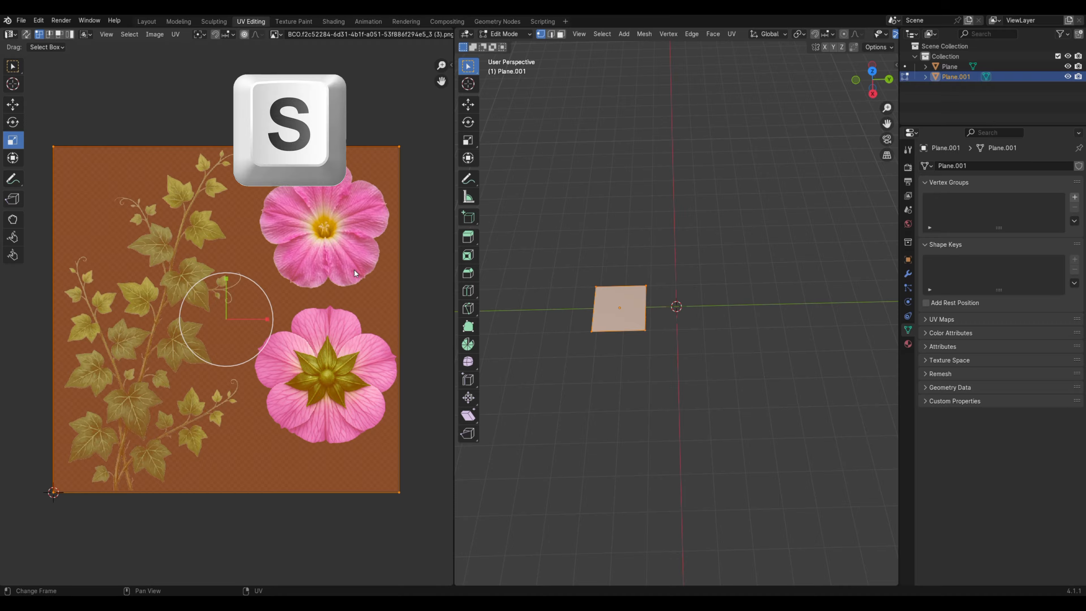
pyautogui.click(287, 300)
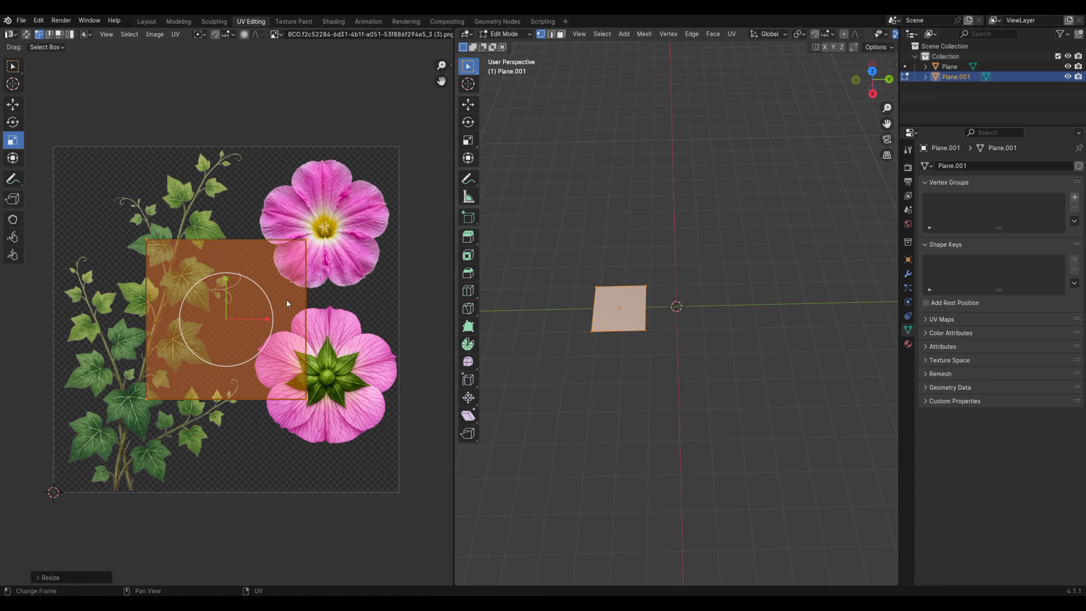
# Step: Move the UV square up and across to the texture sheet's upper-right corner, over the front-facing flower
pyautogui.click(13, 105)
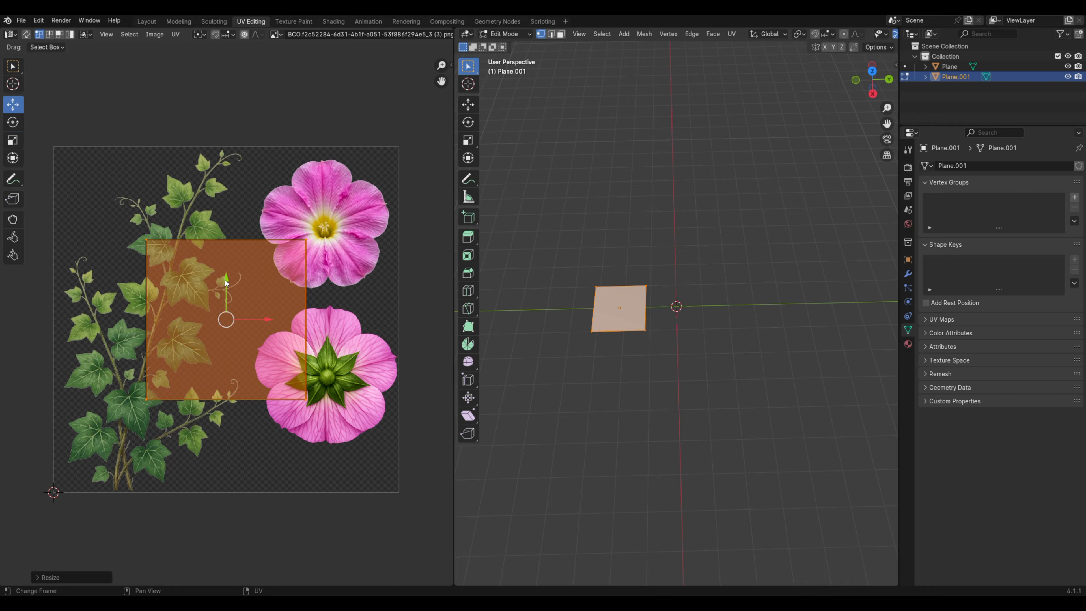
pyautogui.moveTo(227, 279); pyautogui.dragTo(234, 191)
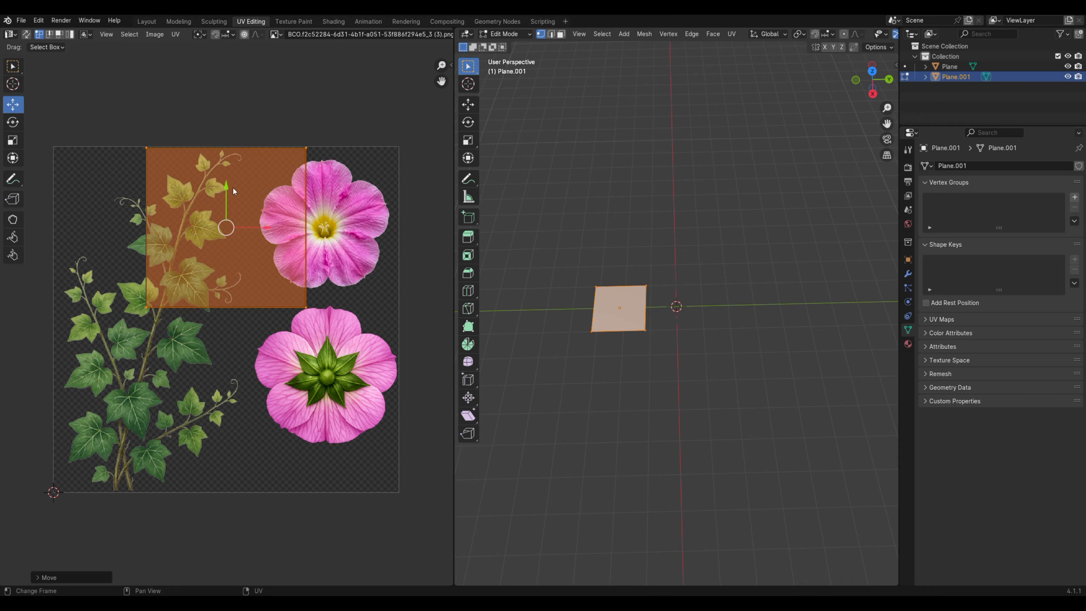
pyautogui.hotkey('alt', 'a')
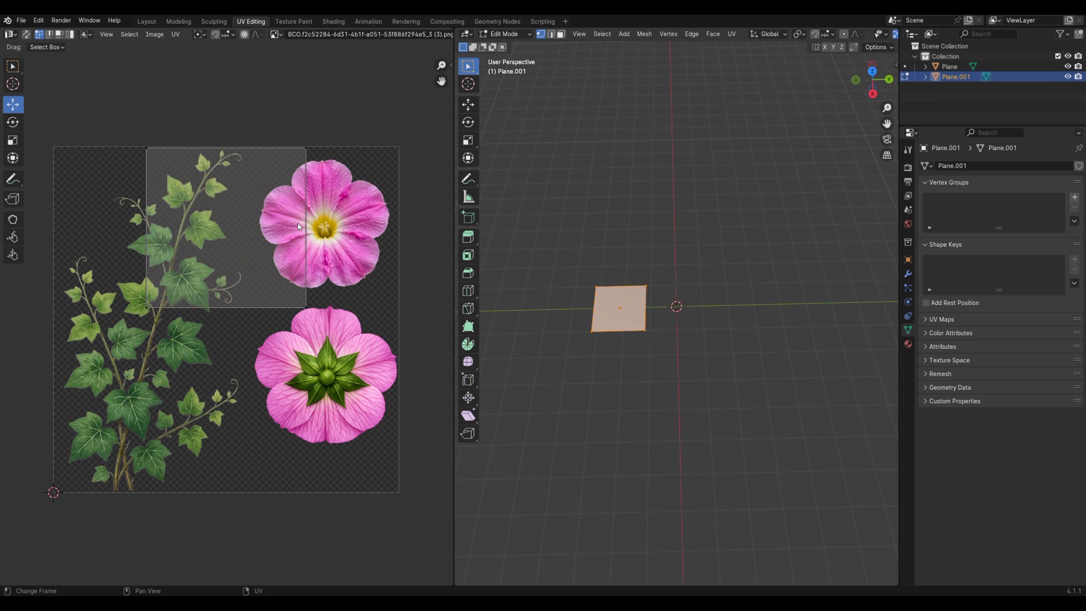
pyautogui.press('a')
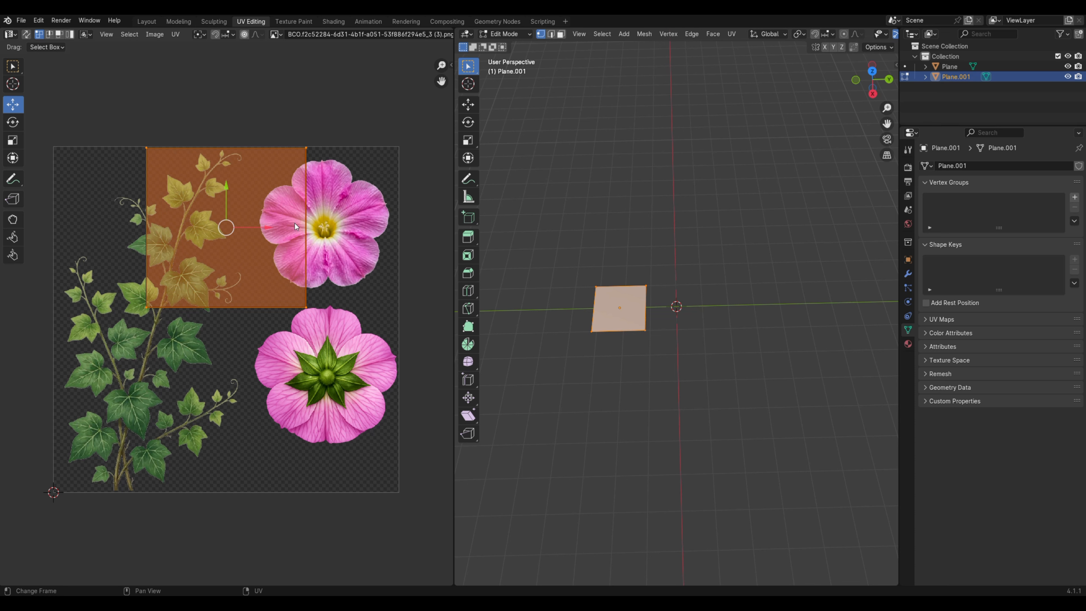
pyautogui.press('g')
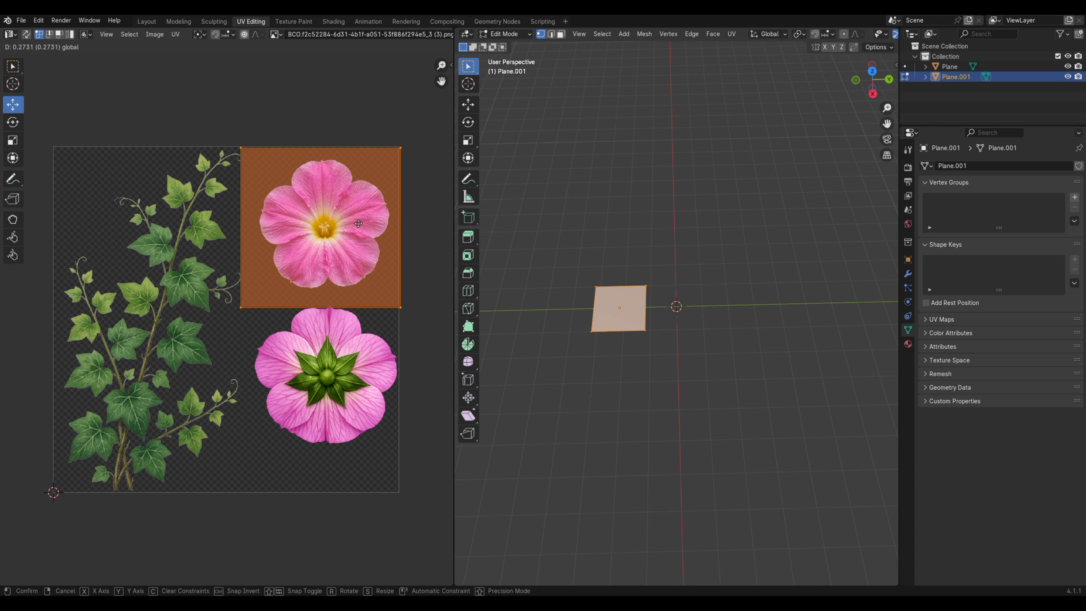
pyautogui.click(358, 226)
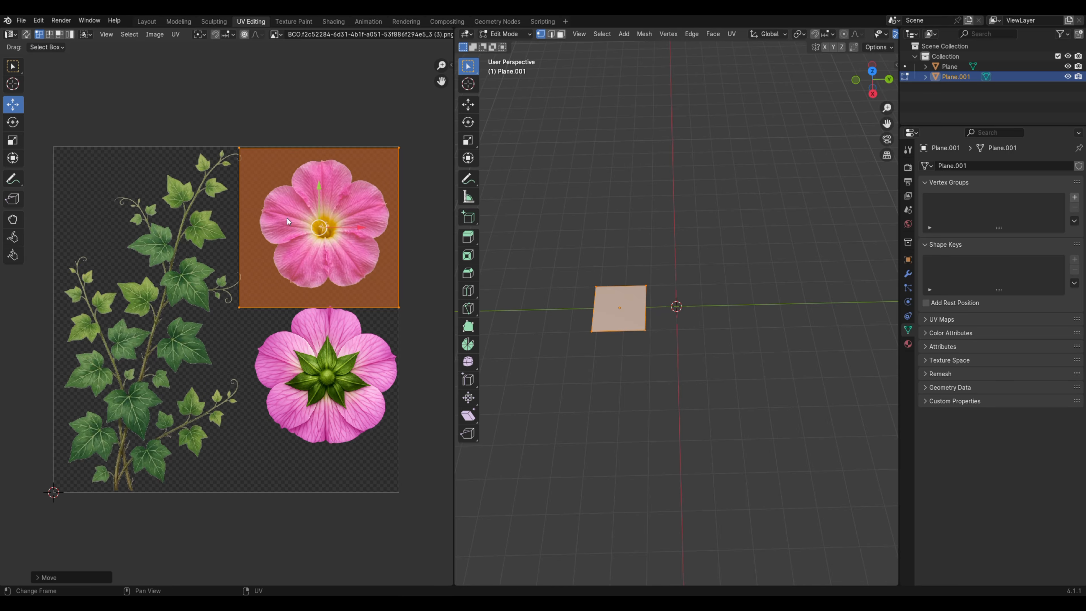
# Step: Narrow the UV square horizontally around the front-facing flower and shift it back against the sheet's outer edge
pyautogui.click(12, 139)
pyautogui.press('s')
pyautogui.click(351, 233)
pyautogui.click(12, 104)
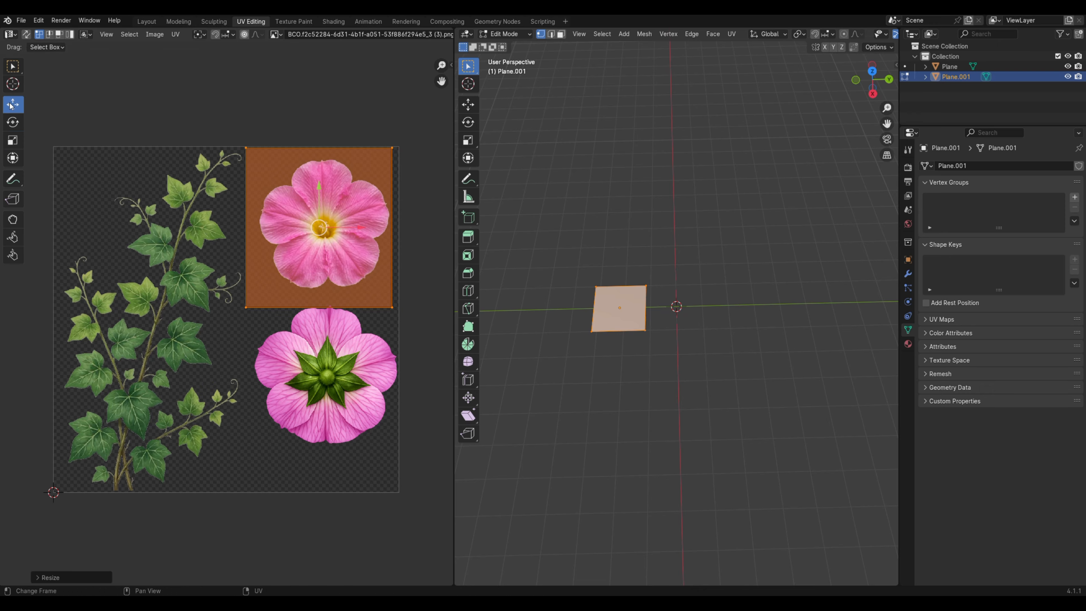
pyautogui.moveTo(349, 227); pyautogui.dragTo(355, 226)
# Step: Shorten the UV square, centre it vertically on the front-facing flower, and narrow it slightly to fit the petals closely
pyautogui.click(12, 139)
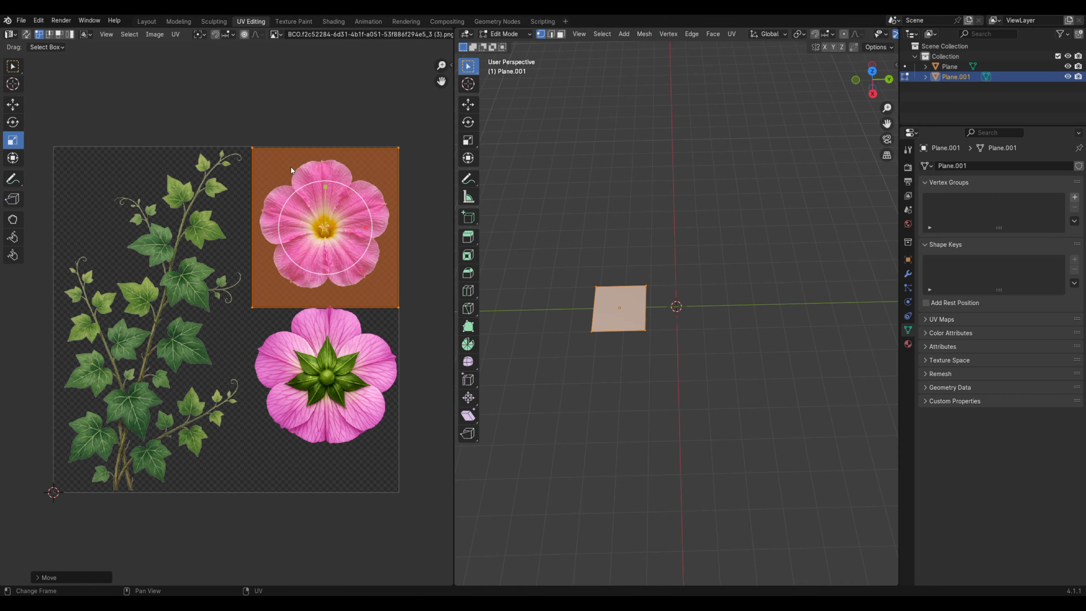
pyautogui.moveTo(333, 187)
pyautogui.mouseDown()
pyautogui.moveTo(325, 193)
pyautogui.moveTo(327, 177)
pyautogui.mouseUp()
pyautogui.click(13, 105)
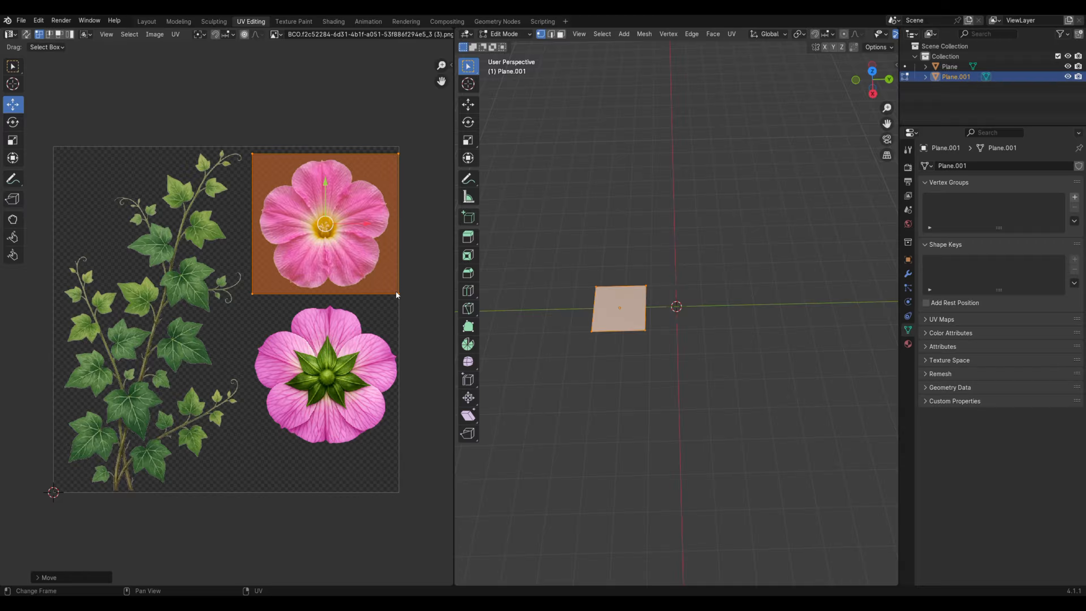
pyautogui.click(13, 140)
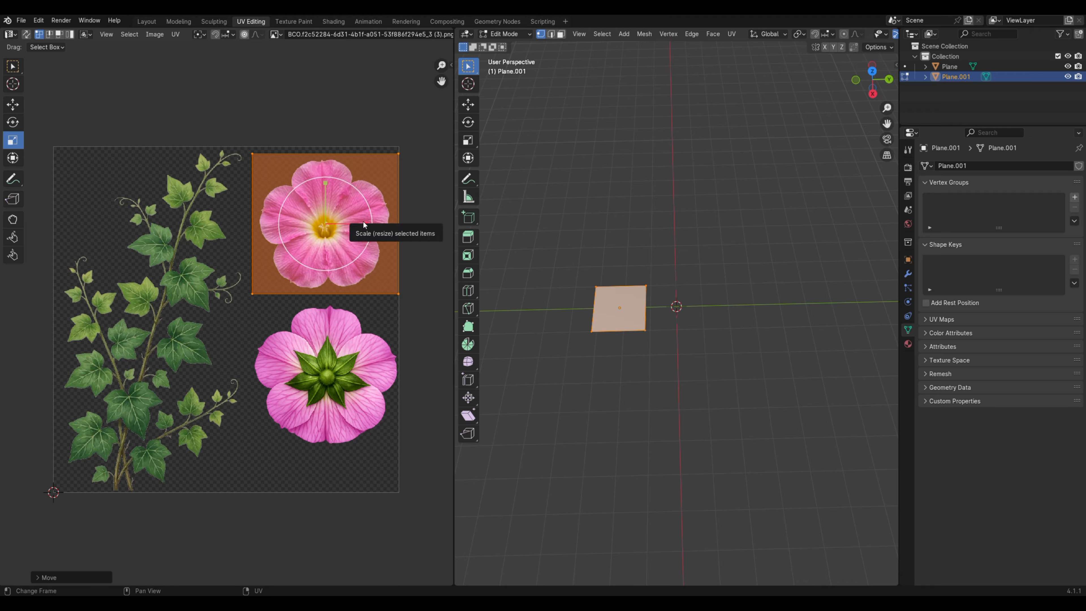
pyautogui.moveTo(364, 225); pyautogui.dragTo(360, 221)
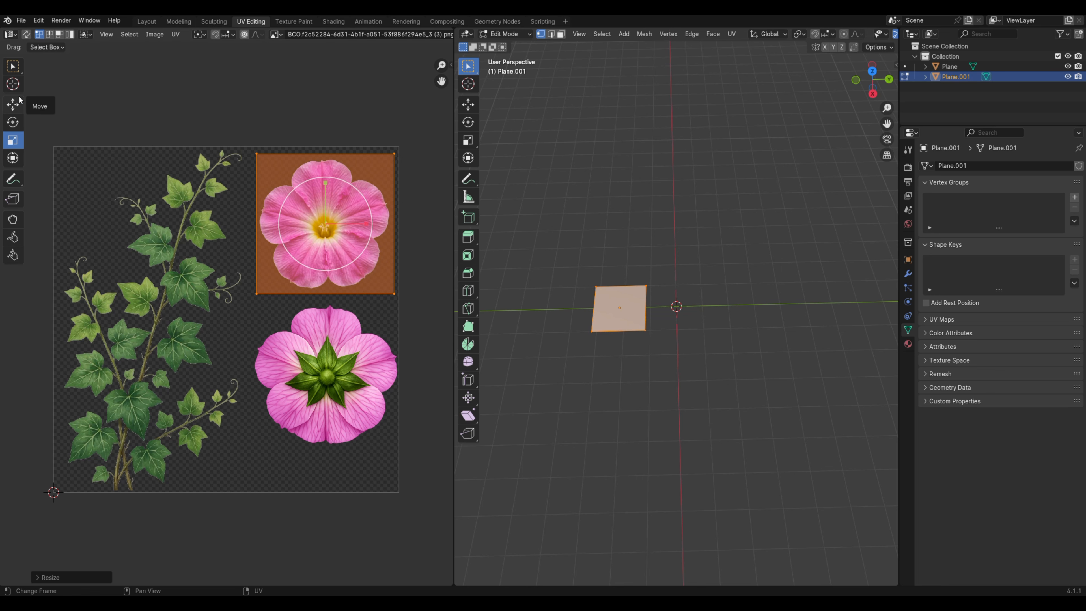
pyautogui.click(13, 107)
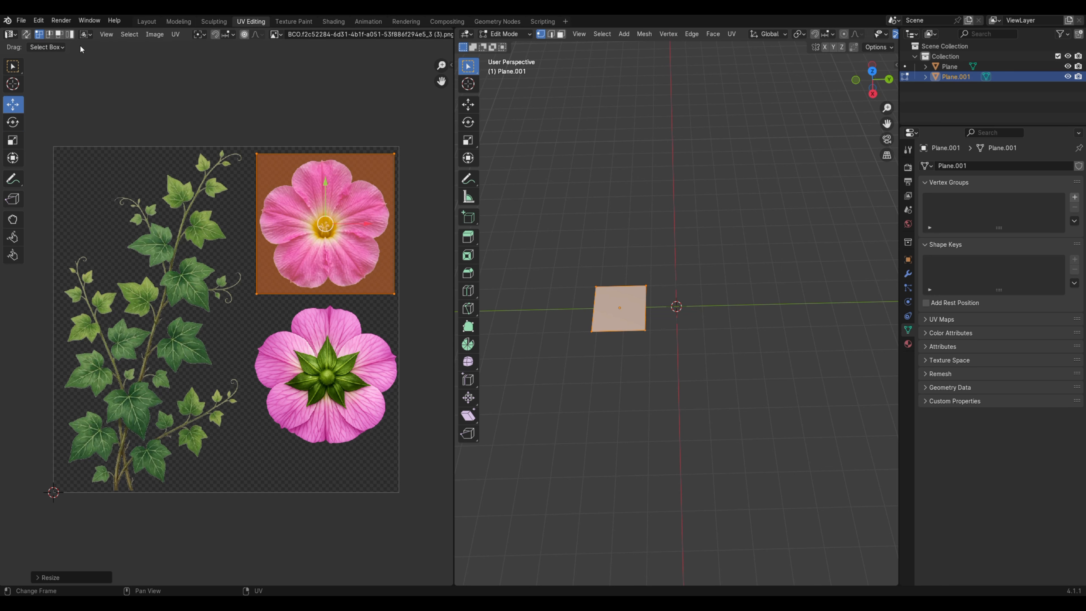
# Step: Return to the Layout workspace and add another plane mesh to the scene
pyautogui.click(147, 21)
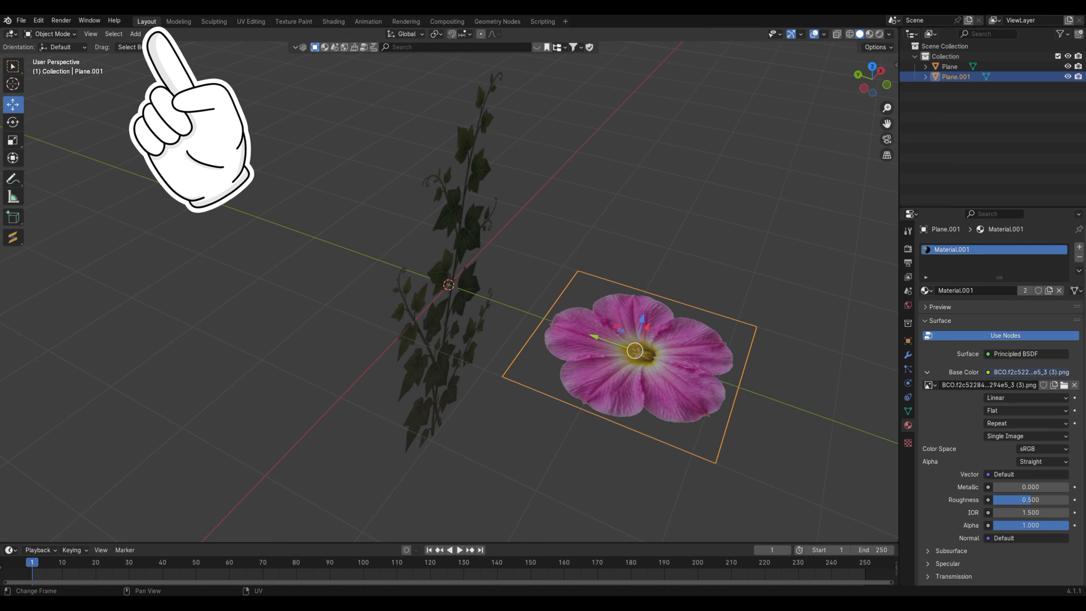
pyautogui.moveTo(400, 247); pyautogui.dragTo(584, 180, button='middle')
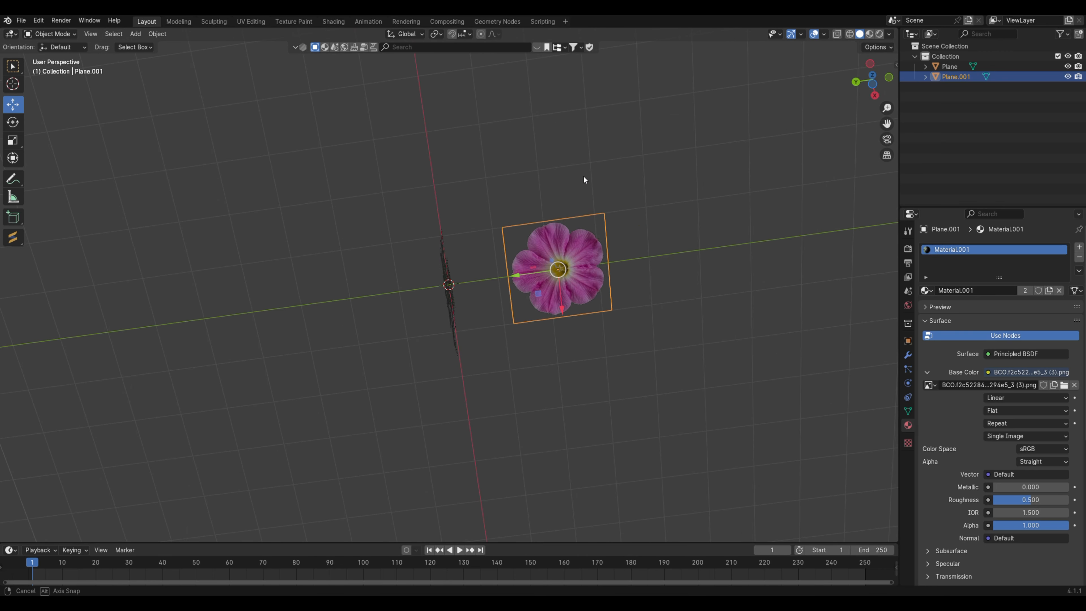
pyautogui.moveTo(583, 180); pyautogui.dragTo(515, 351, button='middle')
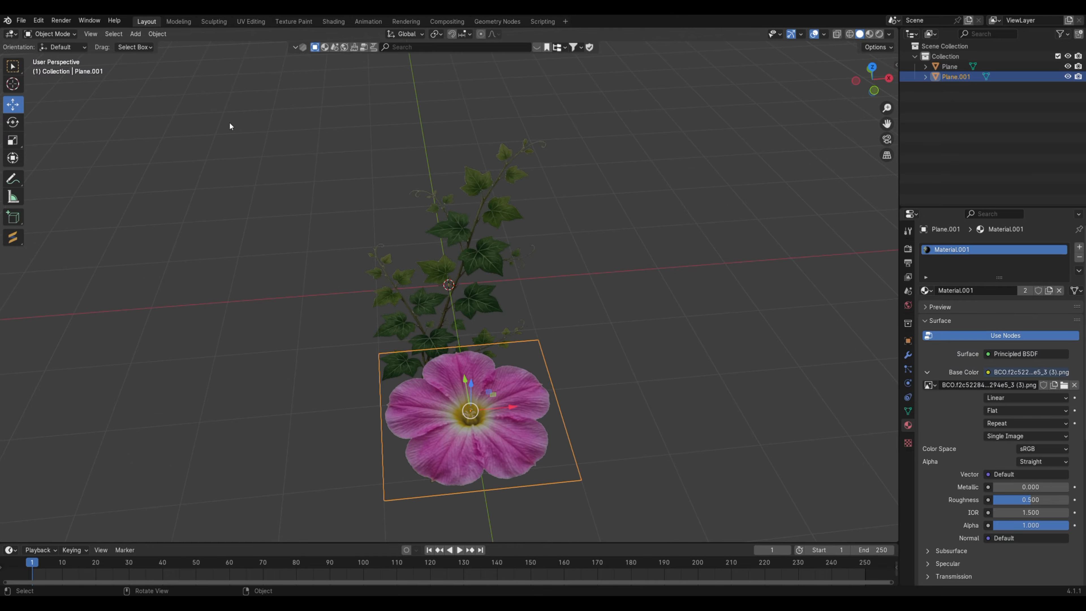
pyautogui.click(135, 33)
pyautogui.moveTo(143, 46)
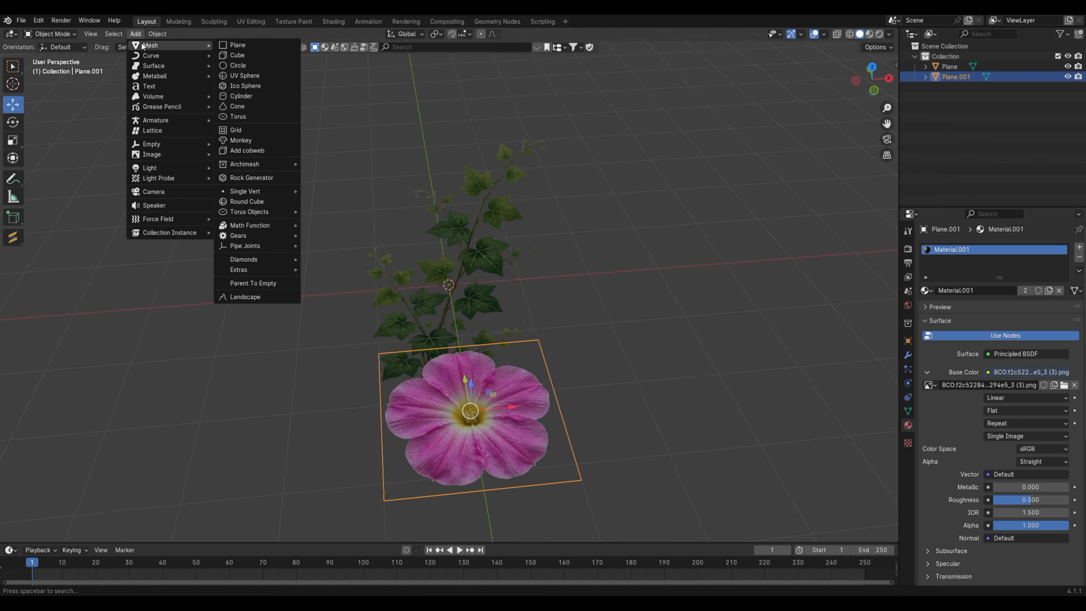
pyautogui.click(238, 45)
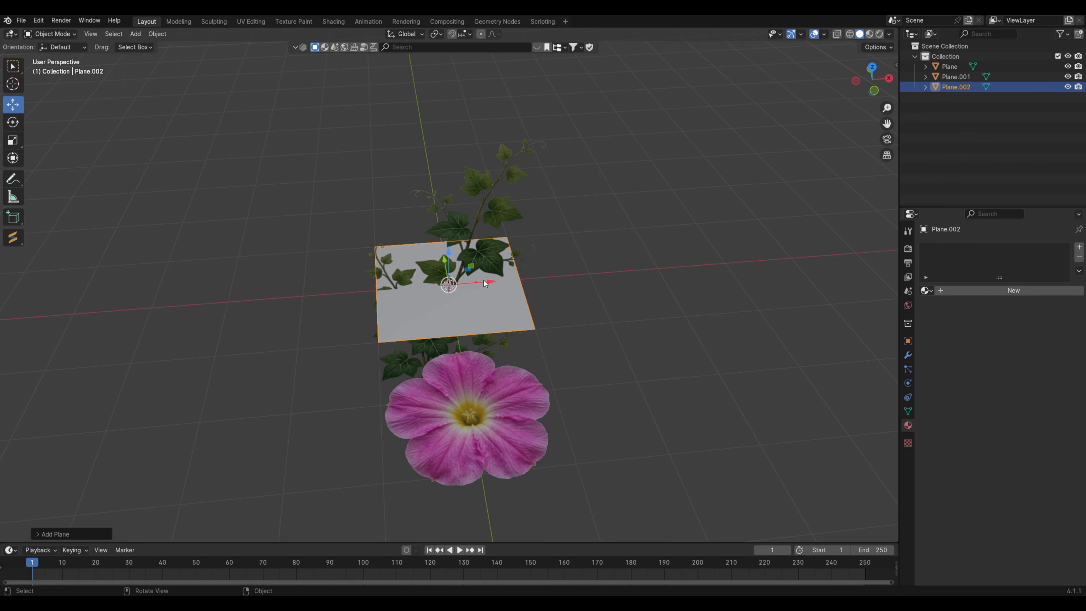
# Step: Move the new plane along X and Y so it lies beside the front-facing flower plane
pyautogui.press('g')
pyautogui.press('y')
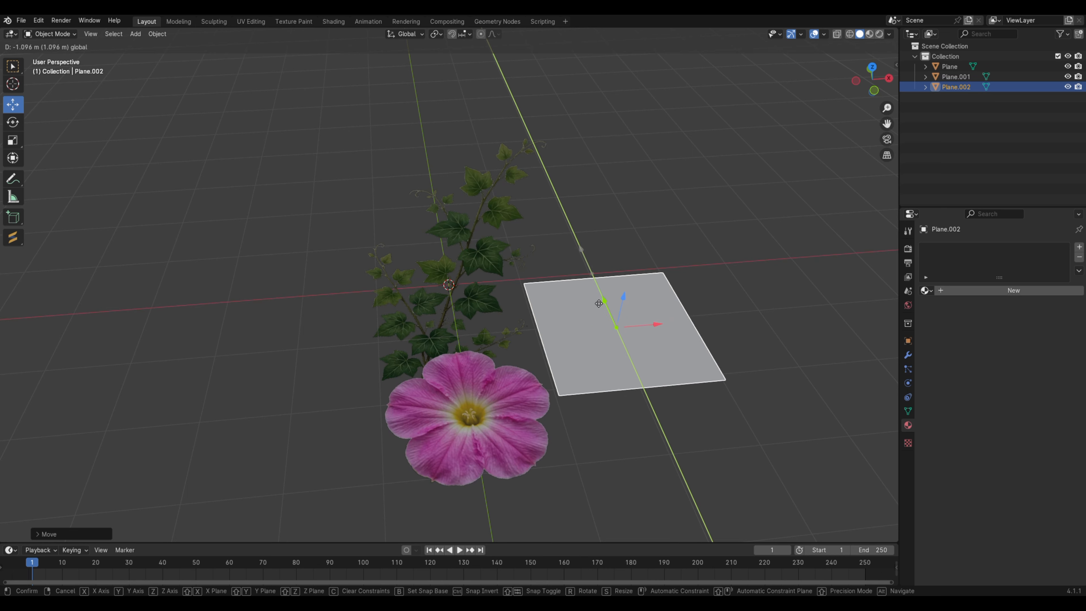
pyautogui.click(595, 368)
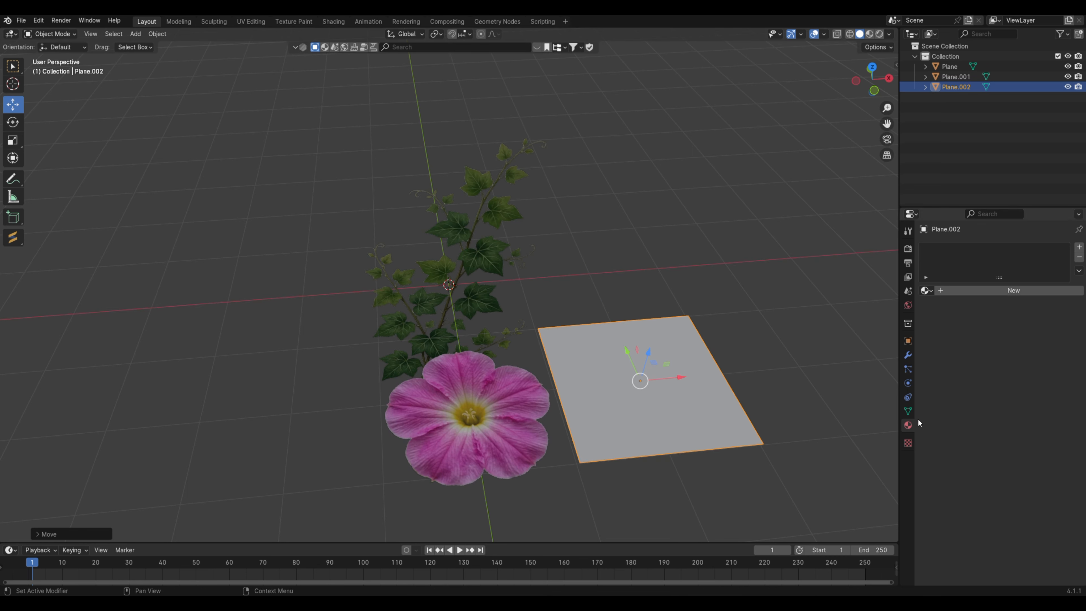
# Step: Assign the existing Material.001 to the second flower plane
pyautogui.click(927, 290)
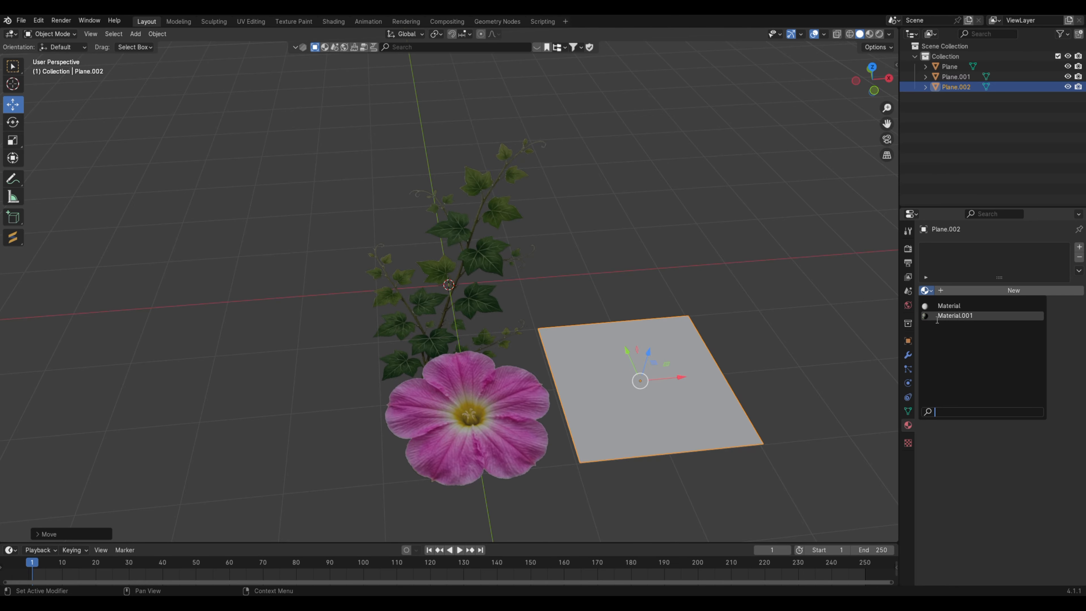
pyautogui.click(937, 317)
pyautogui.moveTo(585, 398); pyautogui.dragTo(592, 410, button='middle')
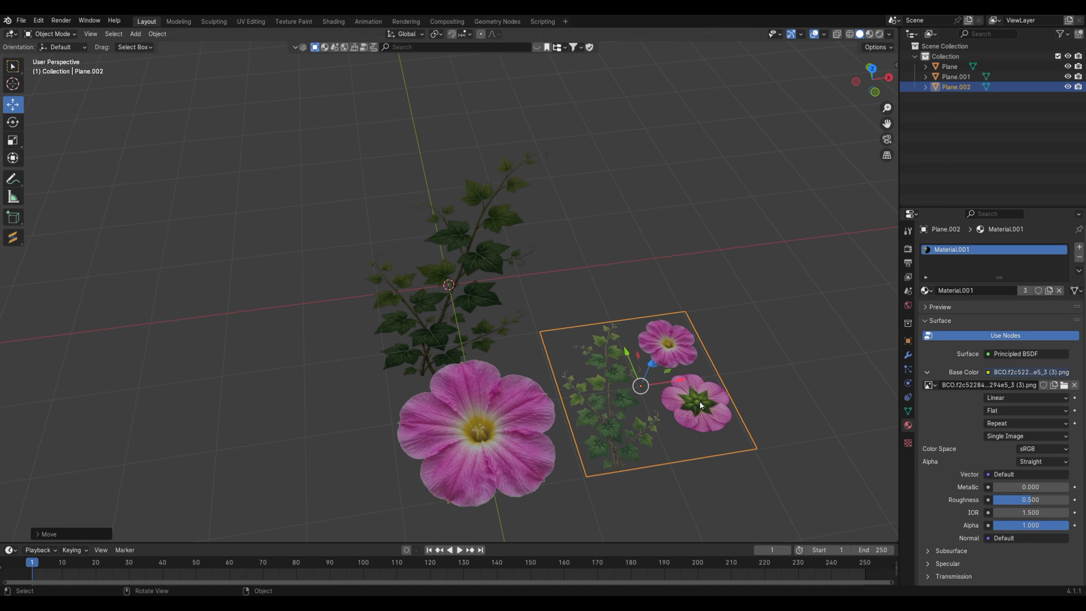
# Step: In the UV Editing workspace, select all UVs of Plane.002 and scale them uniformly to just under half size
pyautogui.click(250, 21)
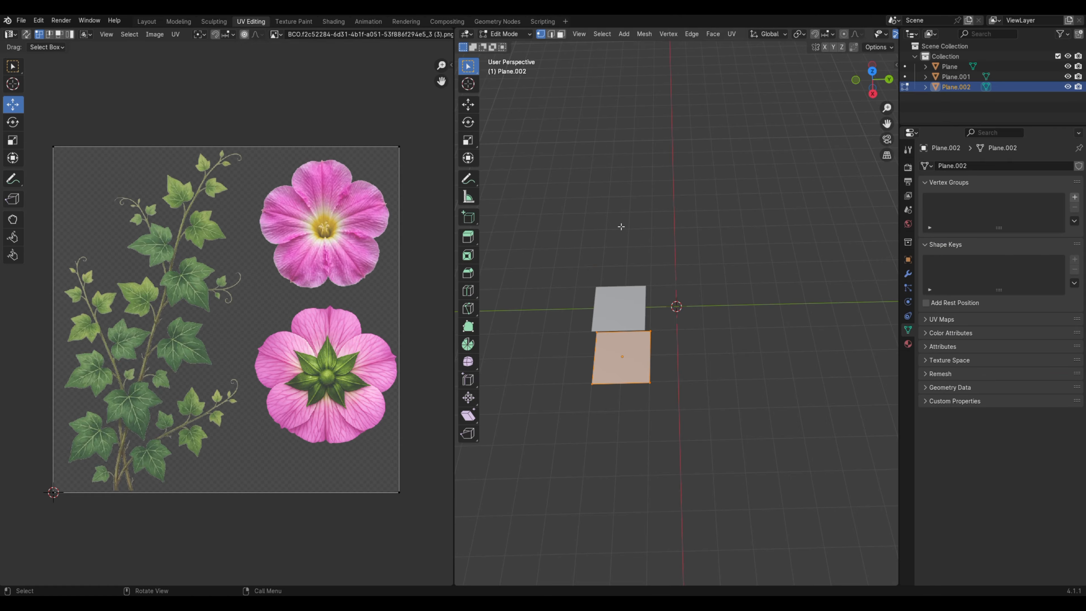
pyautogui.press('a')
pyautogui.press('a')
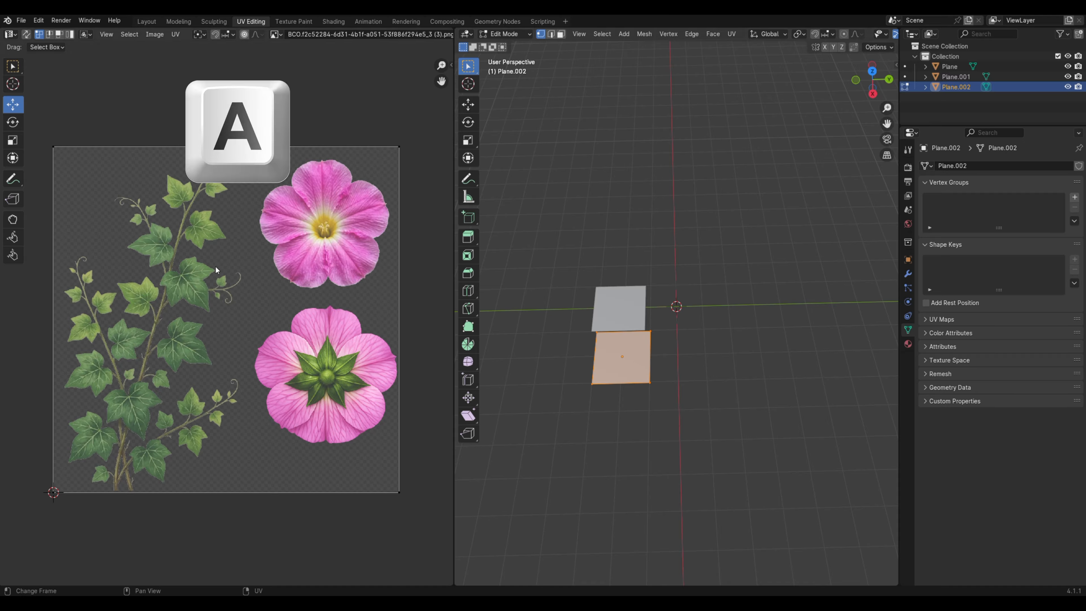
pyautogui.press('a')
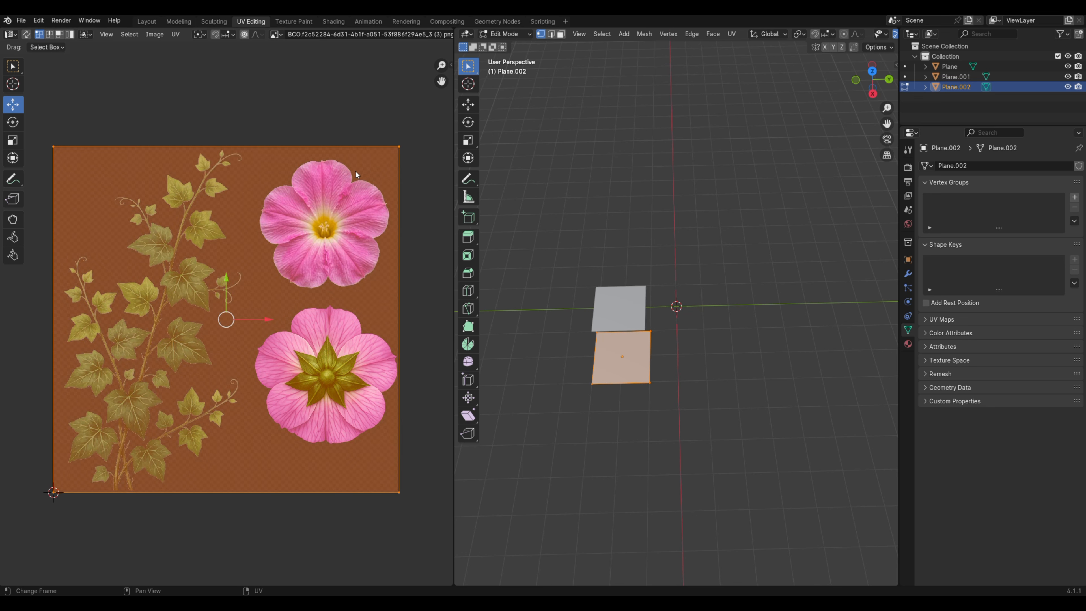
pyautogui.press('s')
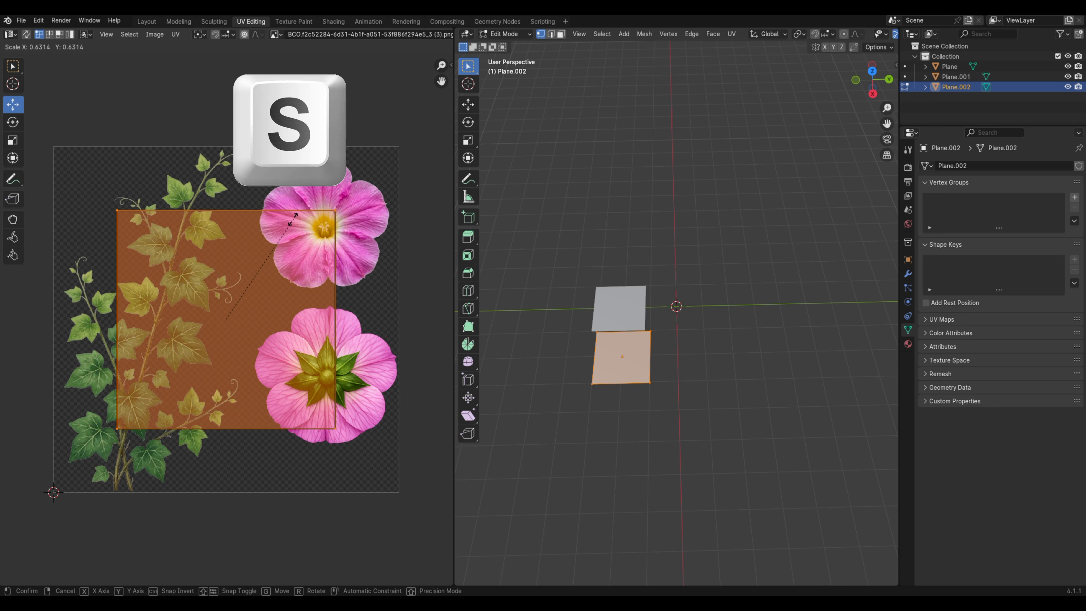
pyautogui.click(275, 250)
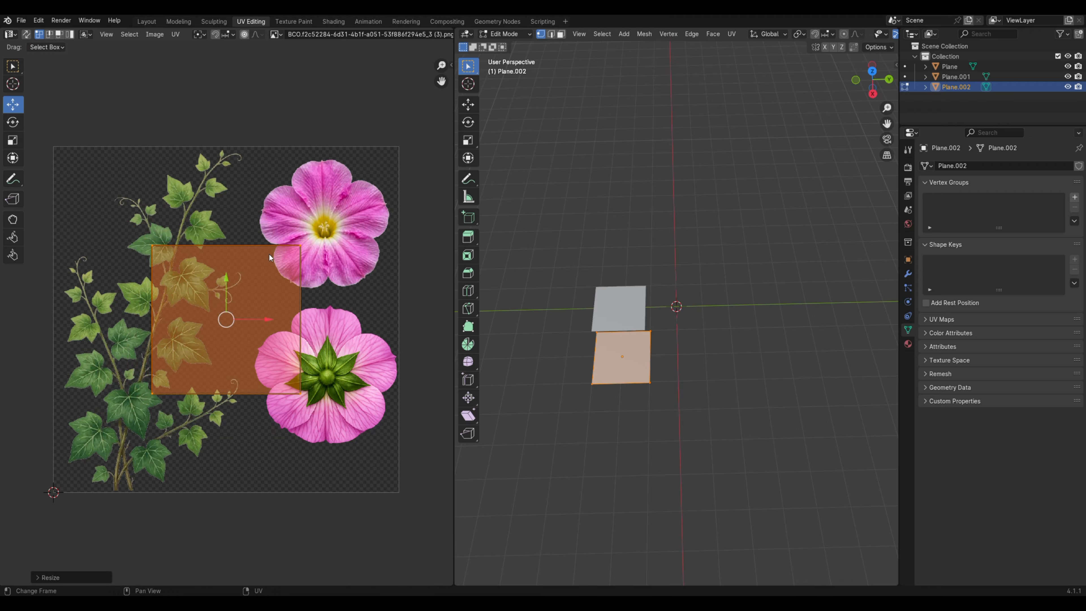
# Step: Move the UV square down and across onto the back-facing flower with the green sepals
pyautogui.press('g')
pyautogui.click(235, 367)
pyautogui.moveTo(259, 378); pyautogui.dragTo(361, 378)
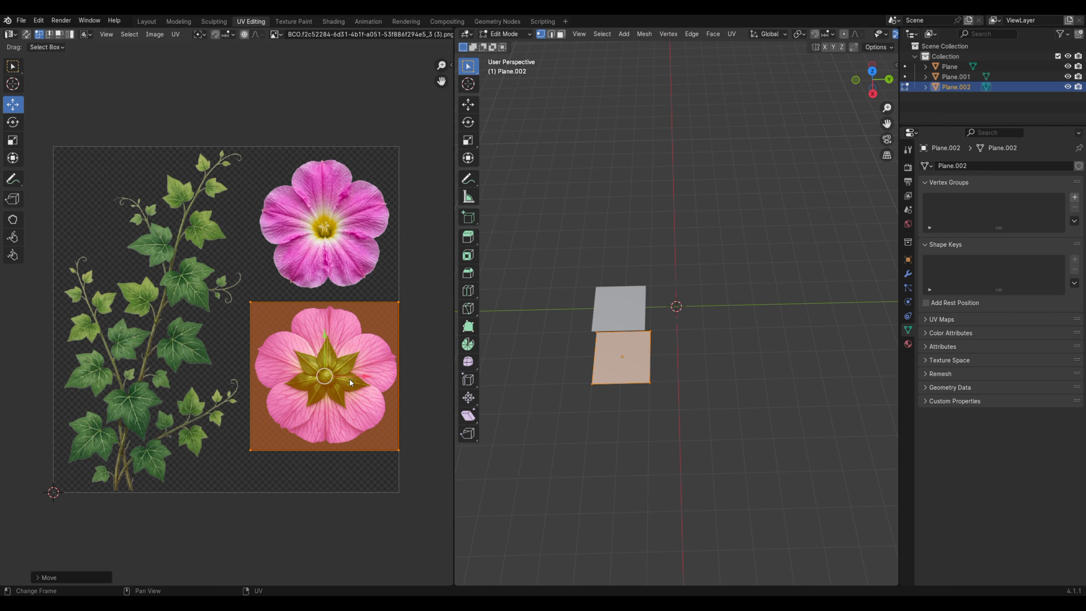
# Step: Reduce the UV square's height slightly and nudge it up to enclose the back-facing flower closely
pyautogui.click(18, 142)
pyautogui.moveTo(325, 338); pyautogui.dragTo(325, 340)
pyautogui.click(16, 107)
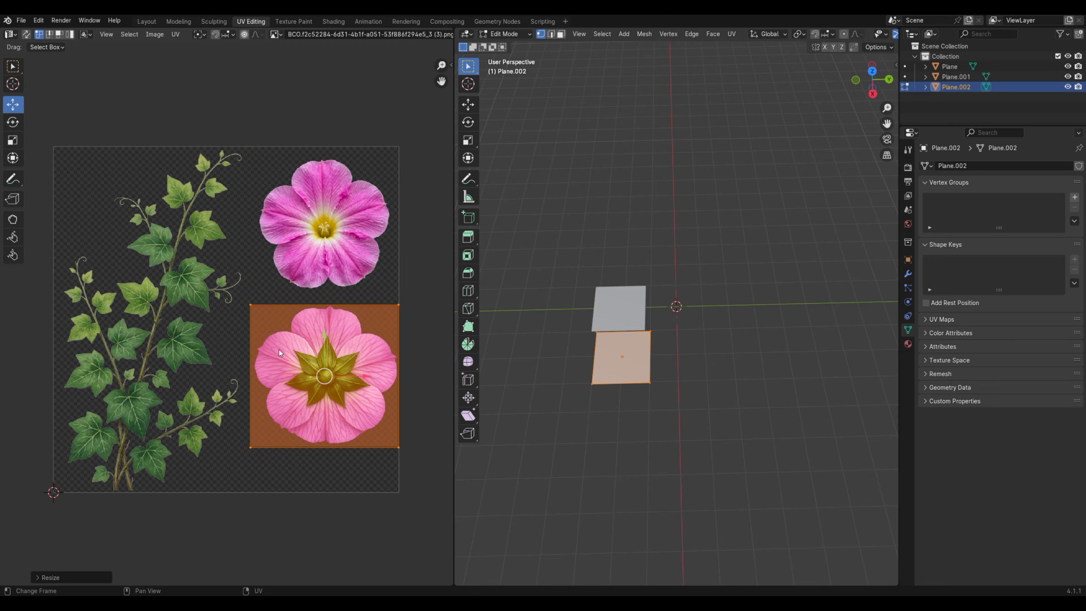
pyautogui.moveTo(321, 332); pyautogui.dragTo(321, 328)
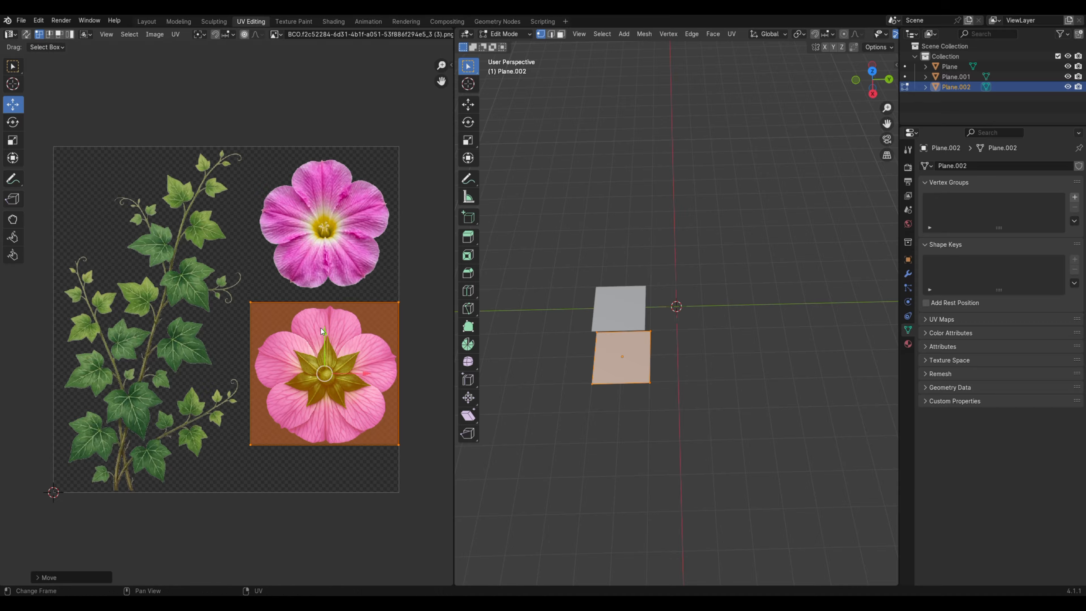
pyautogui.moveTo(324, 333); pyautogui.dragTo(324, 335)
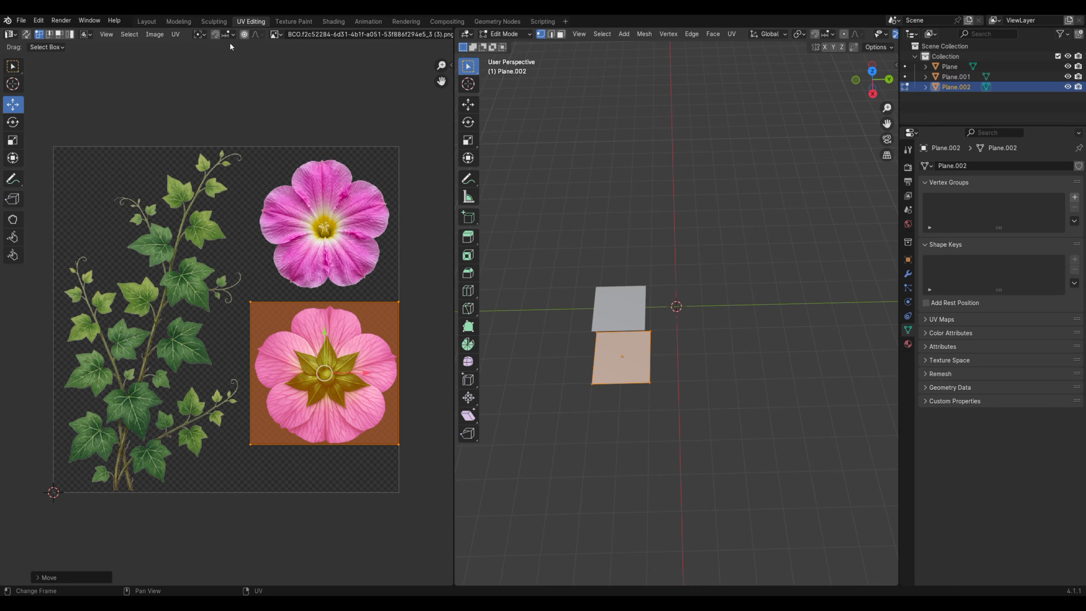
# Step: In the Layout workspace, move the back-facing flower plane along X and Y onto the front-facing flower for size comparison
pyautogui.click(147, 21)
pyautogui.moveTo(637, 342); pyautogui.dragTo(482, 433, button='middle')
pyautogui.scroll(2, 493, 395)
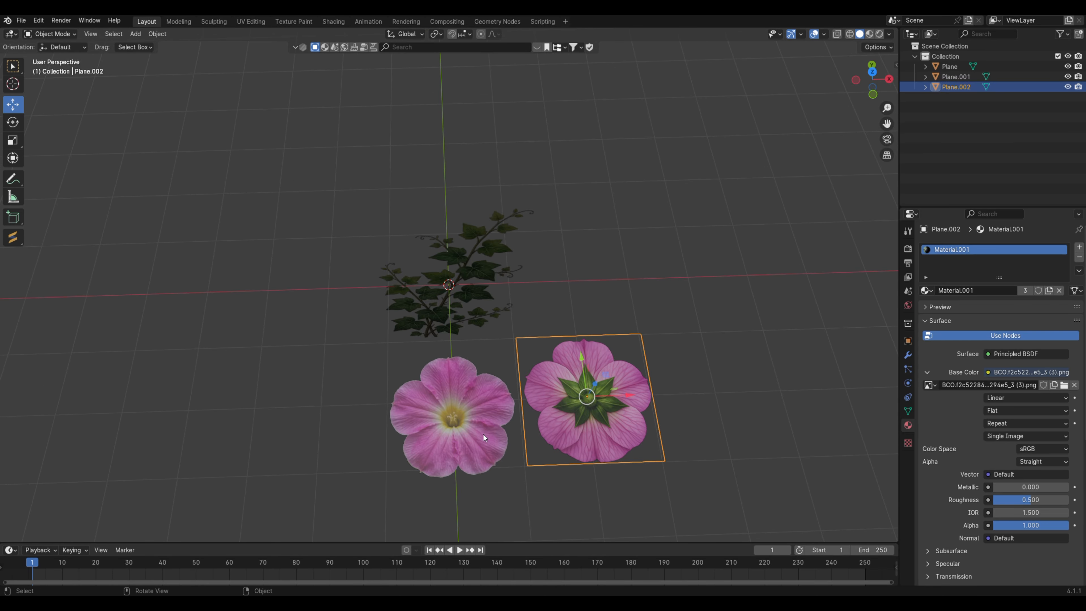
pyautogui.moveTo(620, 394); pyautogui.dragTo(488, 410)
pyautogui.moveTo(454, 361); pyautogui.dragTo(452, 374)
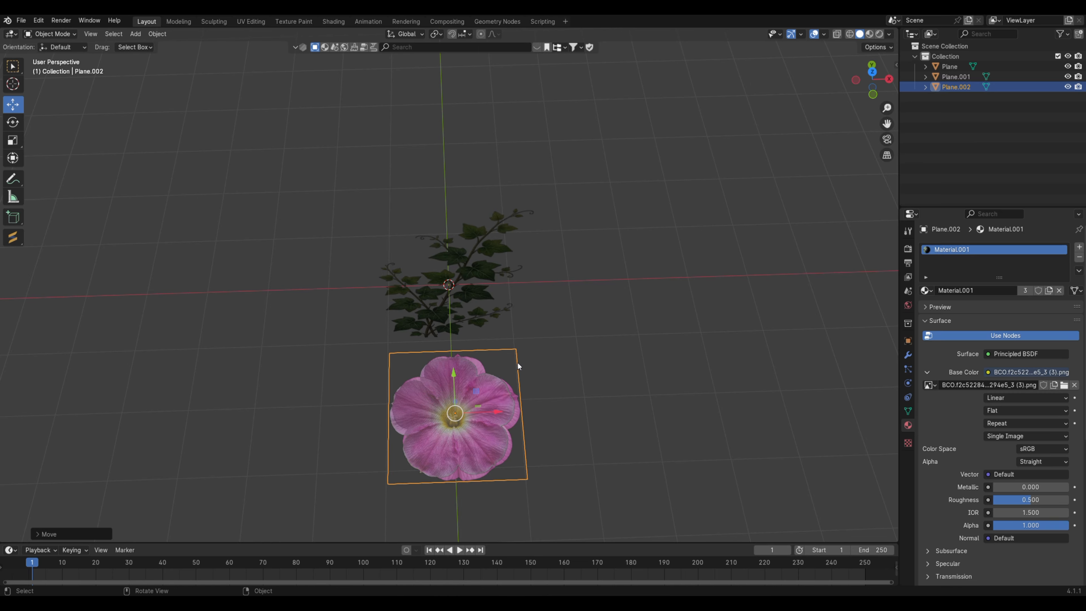
# Step: Scale the back-facing flower plane down slightly to match the front-facing flower's size
pyautogui.press('s')
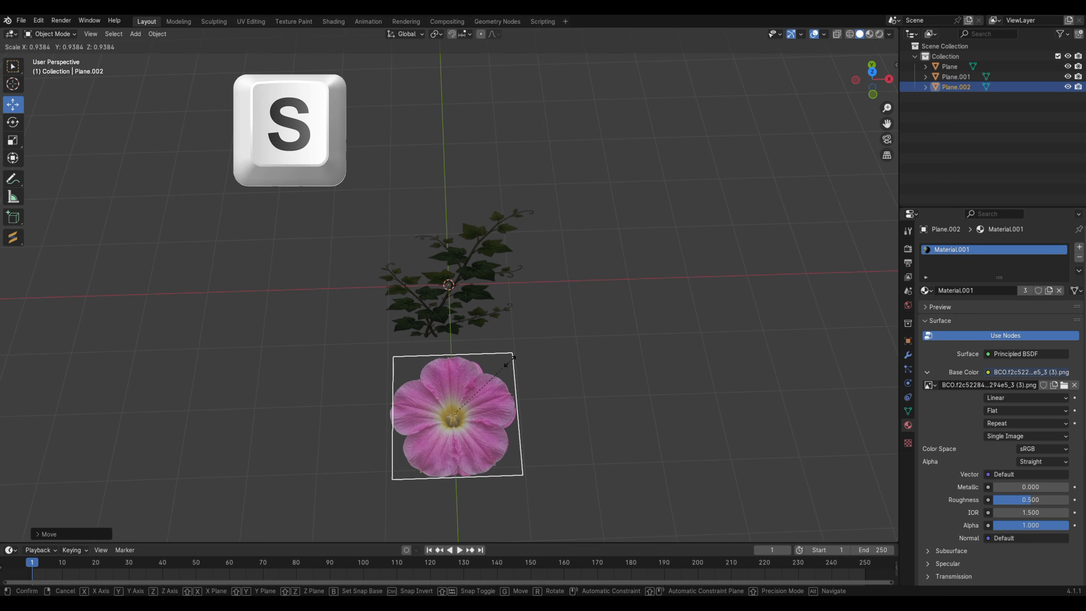
pyautogui.click(509, 361)
pyautogui.moveTo(501, 406)
pyautogui.mouseDown(button='middle')
pyautogui.moveTo(510, 430)
pyautogui.moveTo(495, 406)
pyautogui.mouseUp(button='middle')
# Step: Move the back-facing flower plane about 1.9 m along X, clear of the front-facing flower
pyautogui.hotkey('shift', 'd')
pyautogui.press('x')
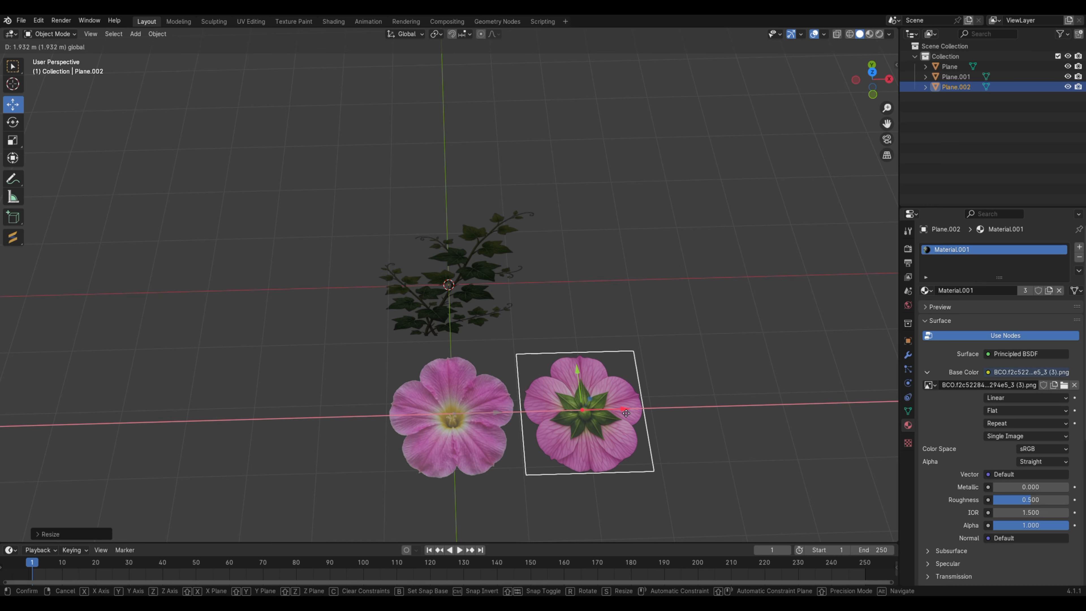
pyautogui.click(629, 414)
# Step: In Edit Mode, add two crossing centre loop cuts to the front-facing flower plane, one lengthwise and one crosswise
pyautogui.click(412, 414)
pyautogui.moveTo(456, 500); pyautogui.dragTo(464, 420, button='middle')
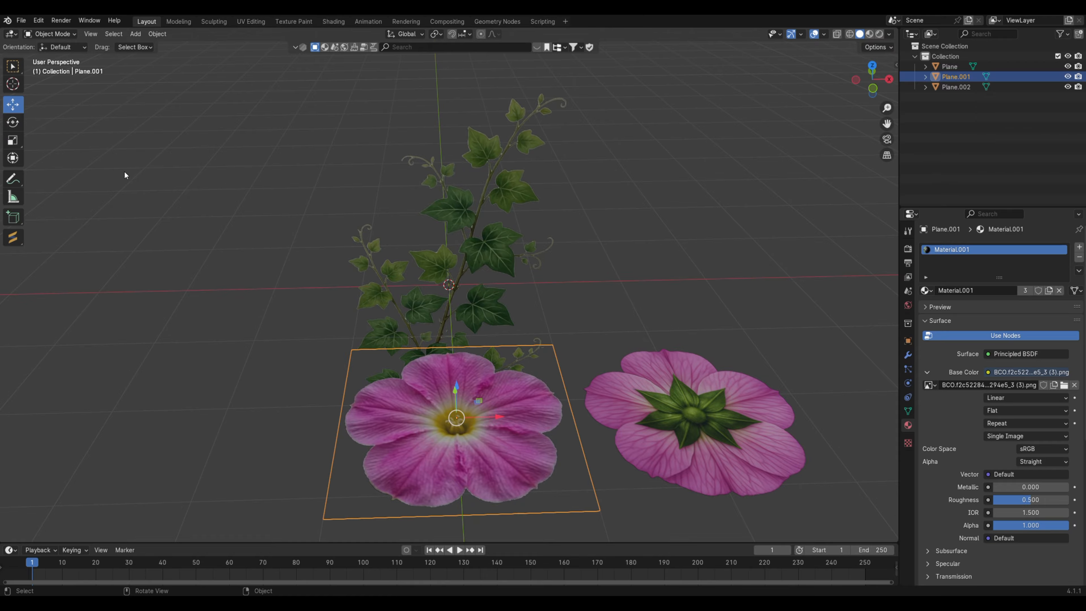
pyautogui.press('Tab')
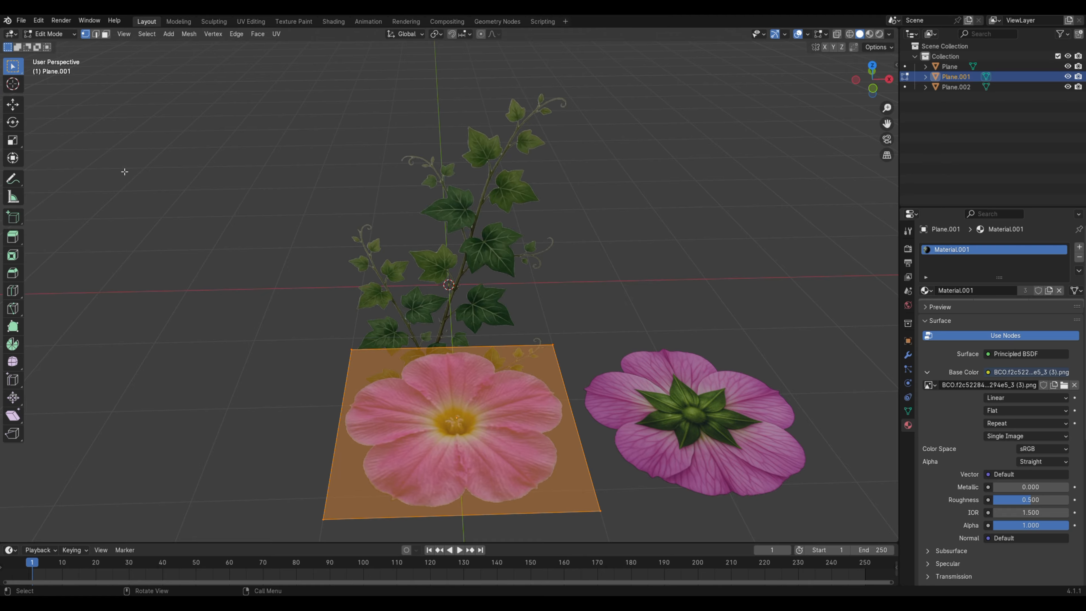
pyautogui.click(11, 292)
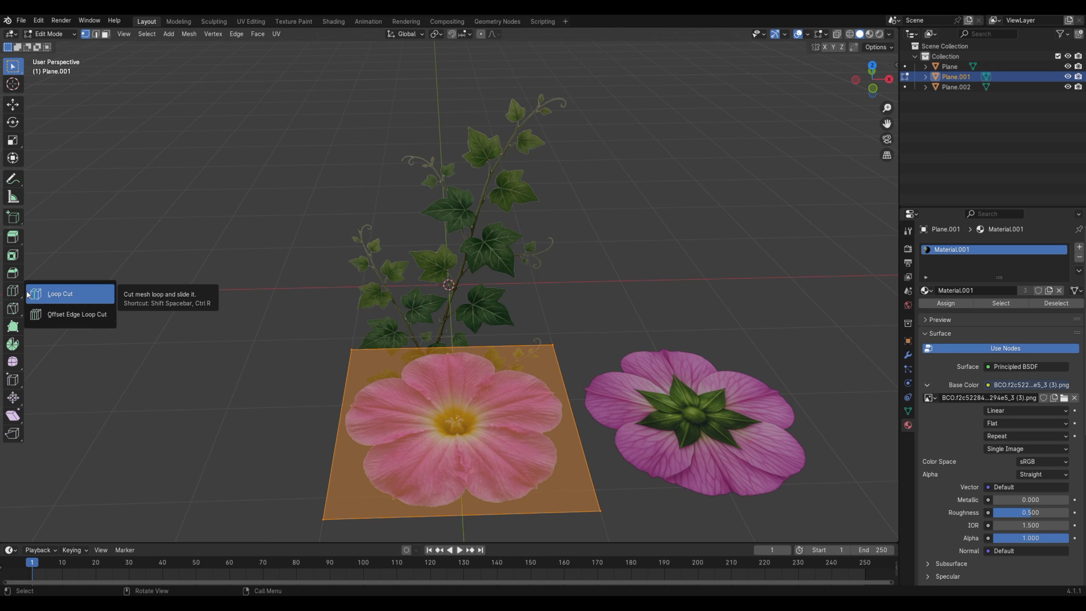
pyautogui.click(79, 294)
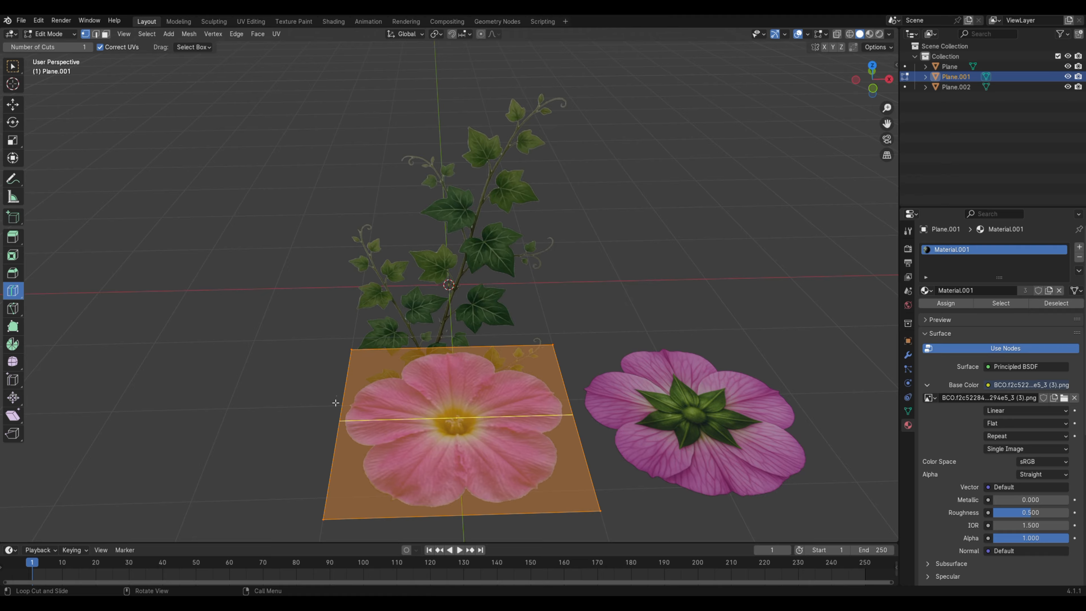
pyautogui.click(452, 340)
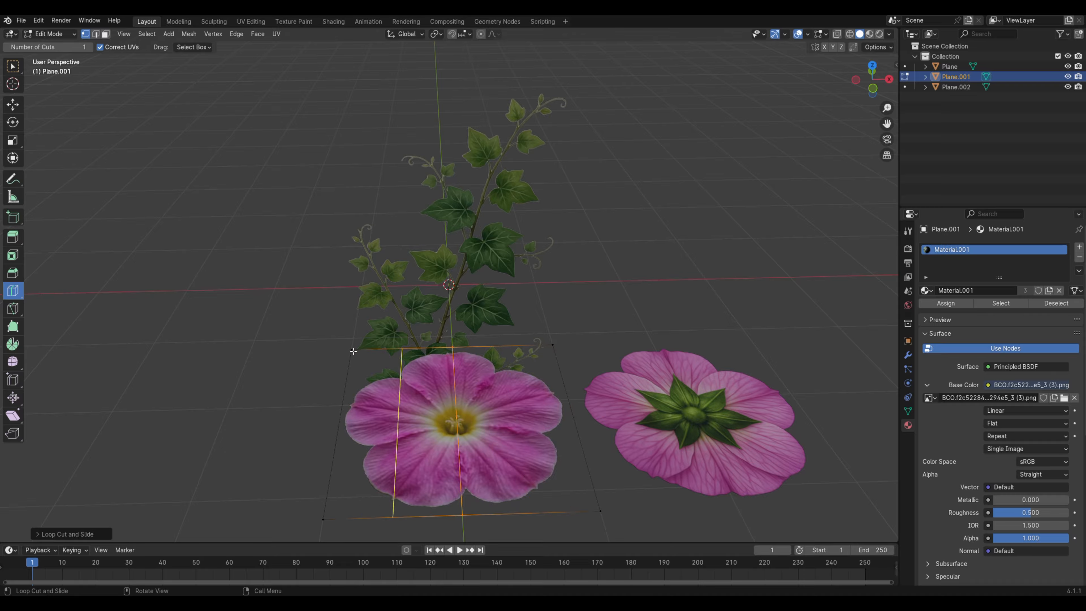
pyautogui.click(339, 420)
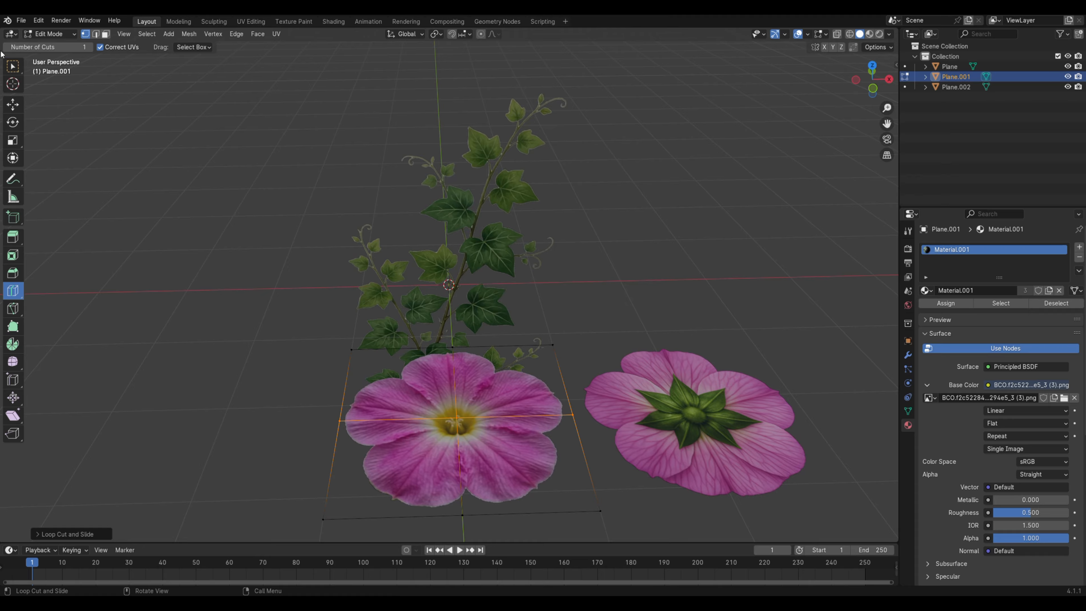
pyautogui.click(13, 65)
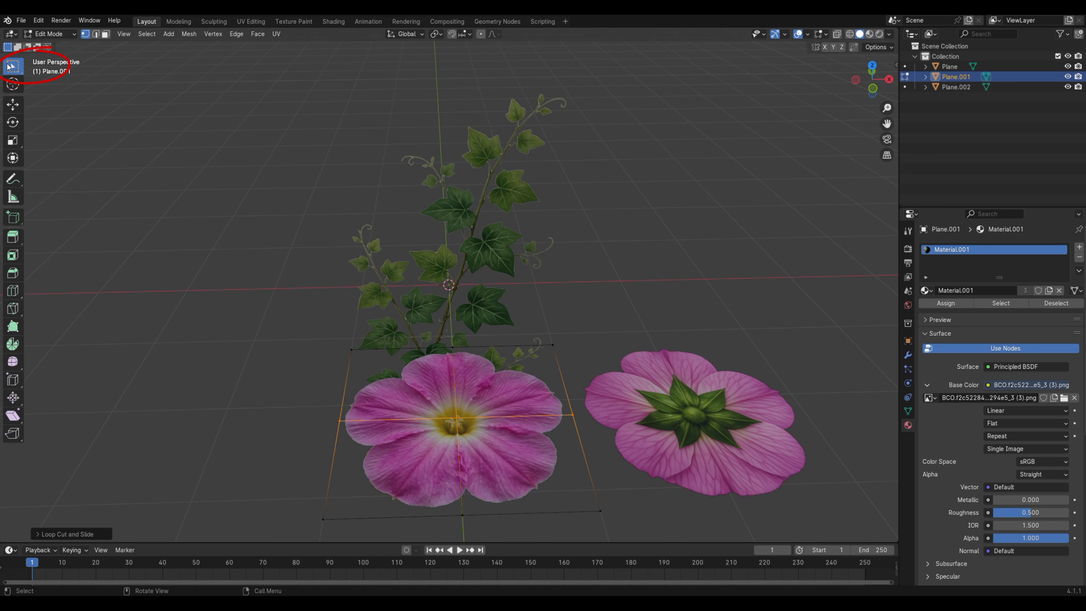
# Step: Finish editing the front-facing flower plane and switch the back-facing flower plane into Edit Mode
pyautogui.moveTo(165, 415); pyautogui.dragTo(222, 384, button='middle')
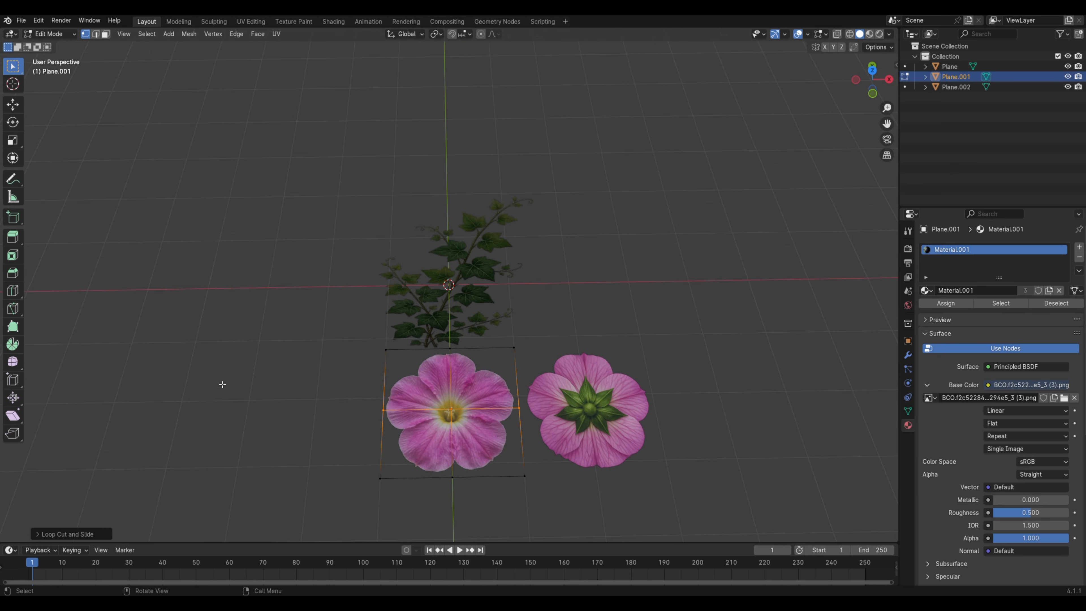
pyautogui.moveTo(438, 434); pyautogui.dragTo(473, 387, button='middle')
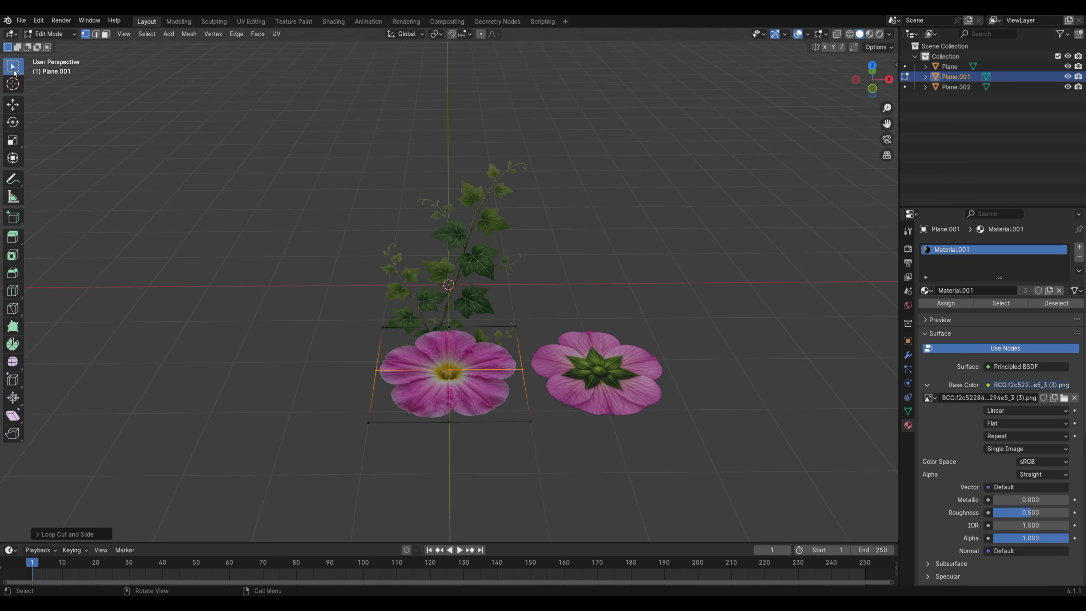
pyautogui.moveTo(526, 274); pyautogui.dragTo(536, 306, button='middle')
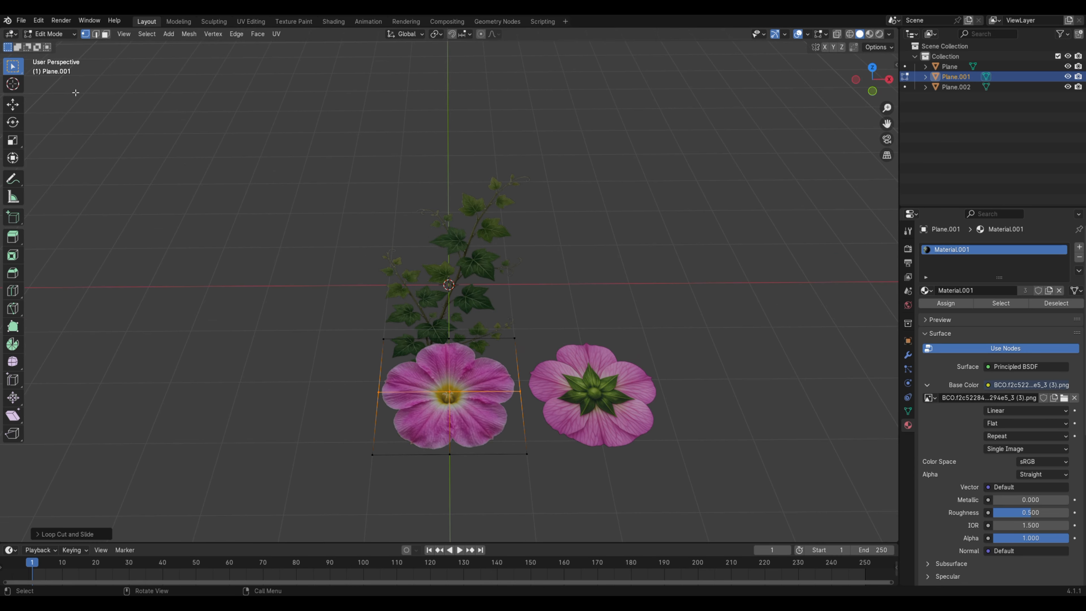
pyautogui.press('Tab')
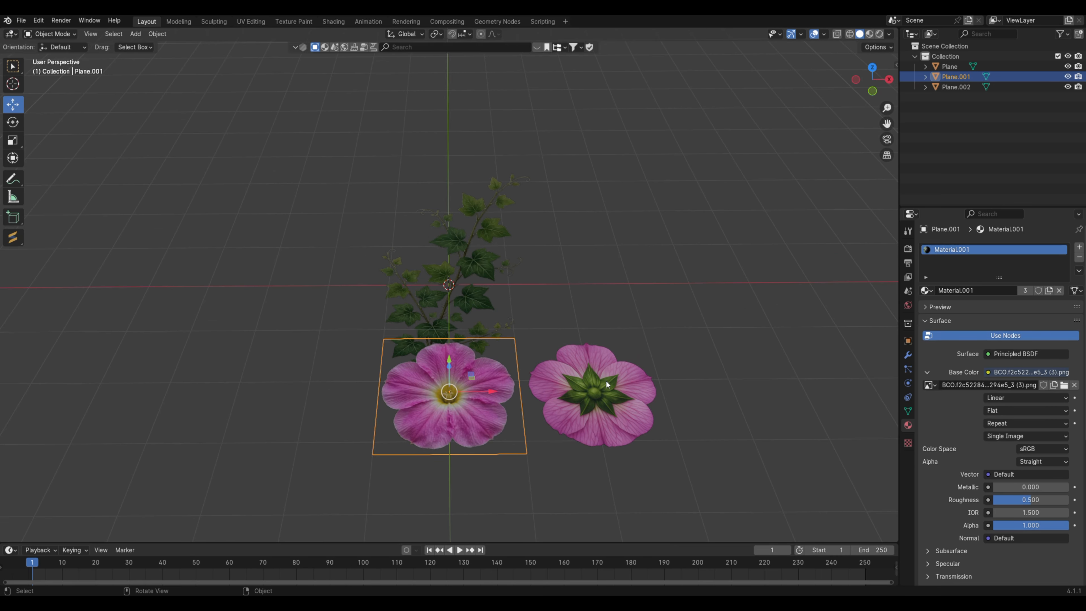
pyautogui.click(612, 381)
pyautogui.moveTo(599, 382); pyautogui.dragTo(626, 374, button='middle')
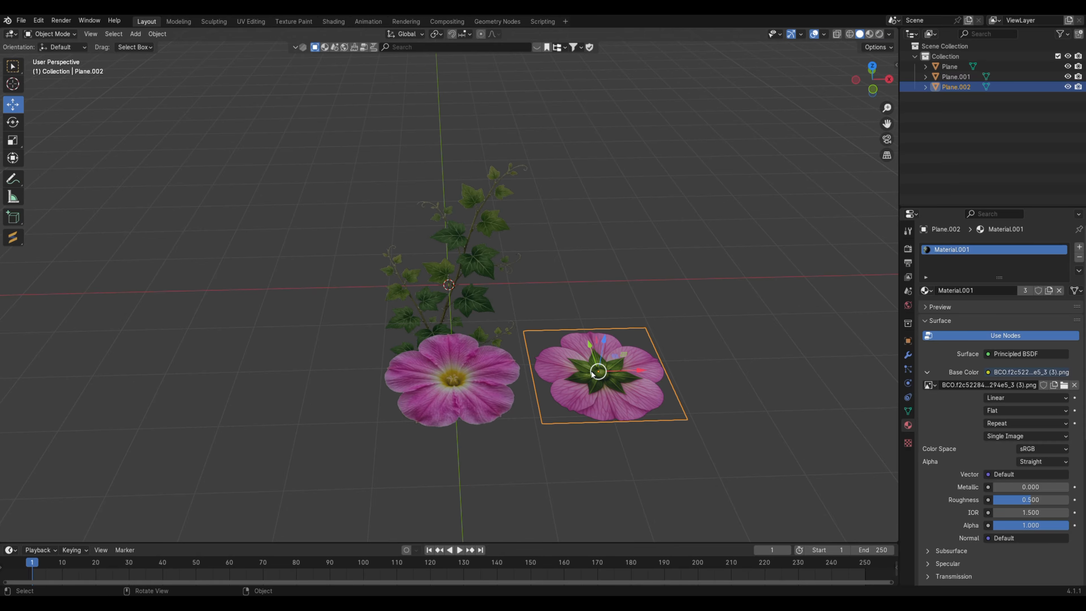
pyautogui.press('Tab')
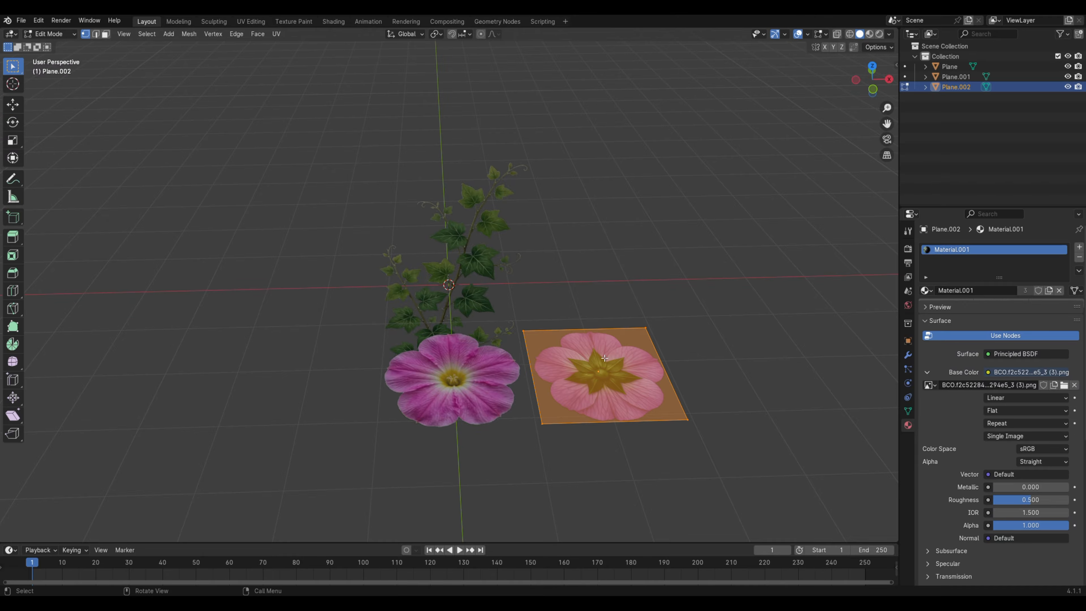
# Step: Add one lengthwise and one crosswise centre loop cut to the back-facing flower plane, and return to Object Mode
pyautogui.click(11, 292)
pyautogui.click(11, 295)
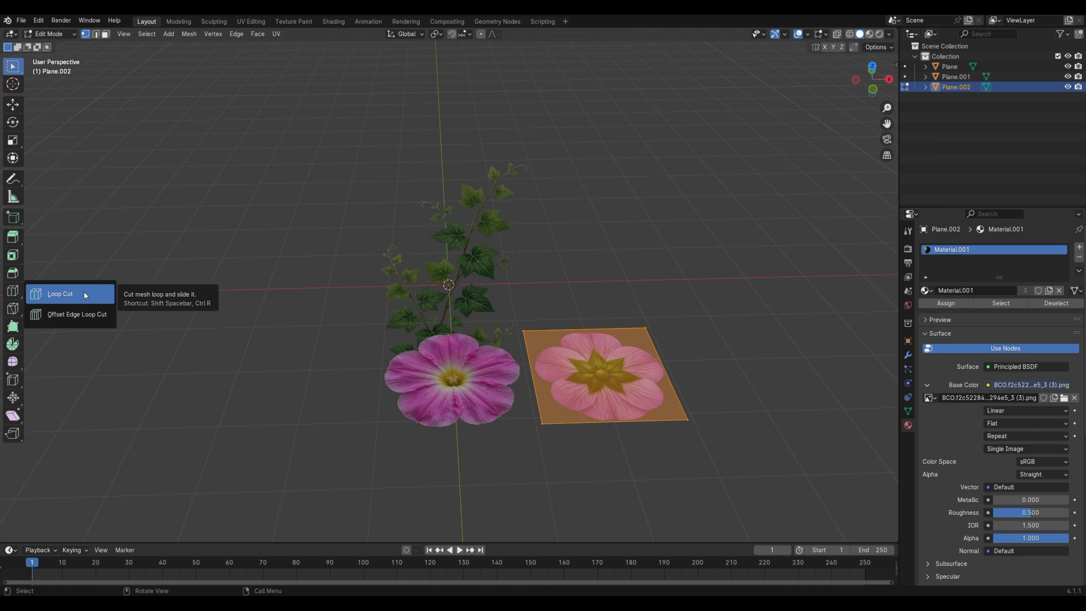
pyautogui.click(85, 295)
pyautogui.click(547, 328)
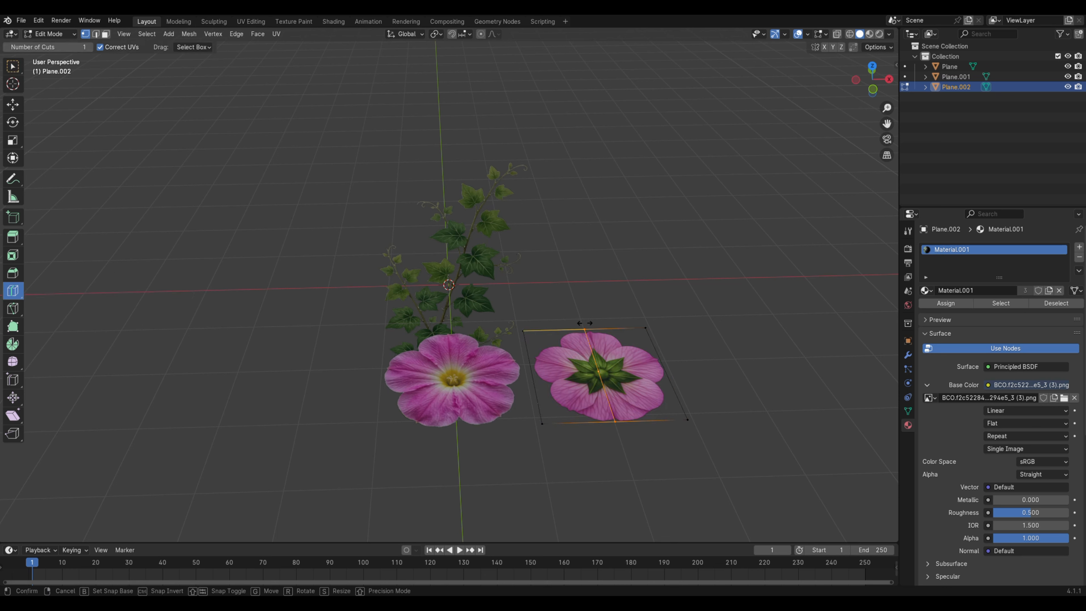
pyautogui.click(529, 361)
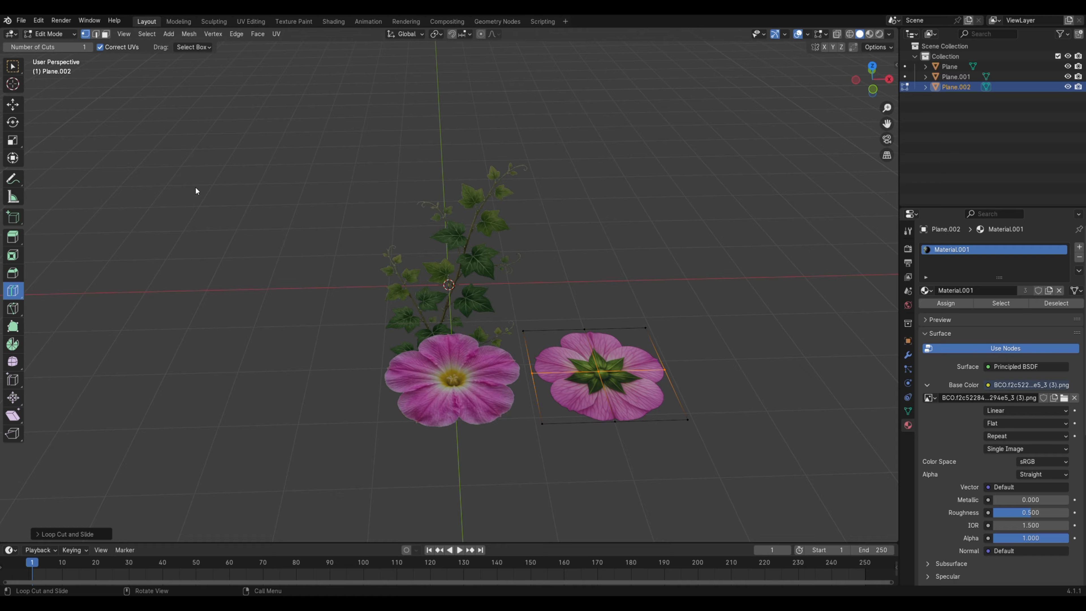
pyautogui.press('Tab')
pyautogui.moveTo(230, 243); pyautogui.dragTo(239, 219, button='middle')
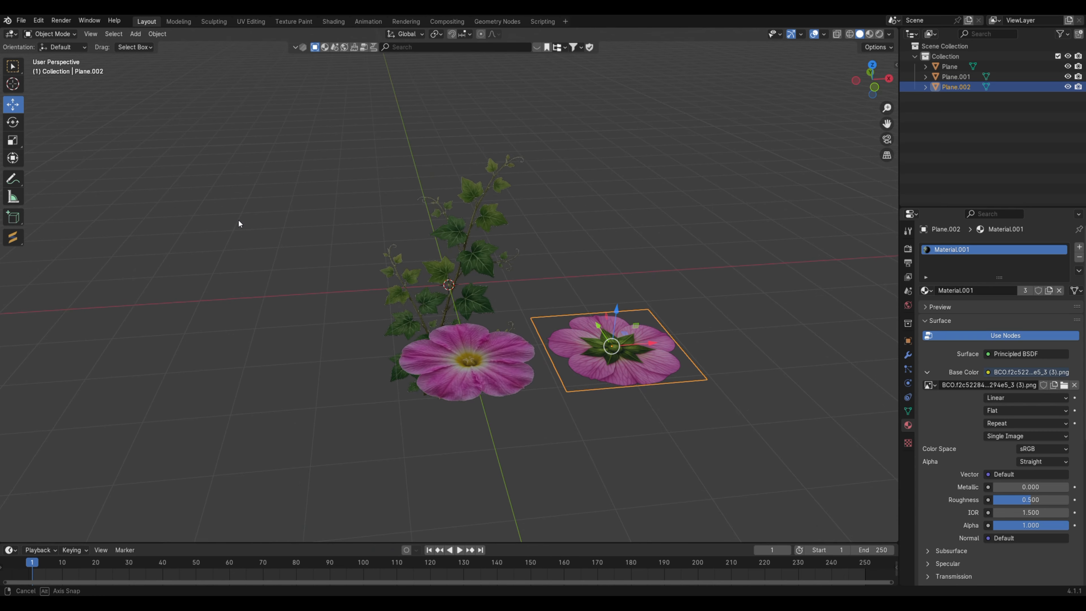